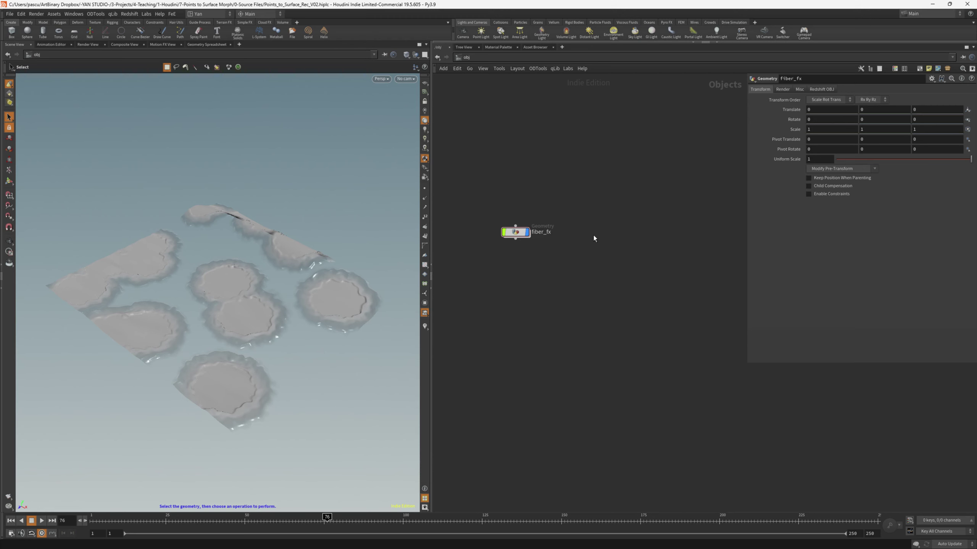
- Create a geometry object beside fiber_fx and name it rndr_points
key("Tab")
type("geo")
key("Return")
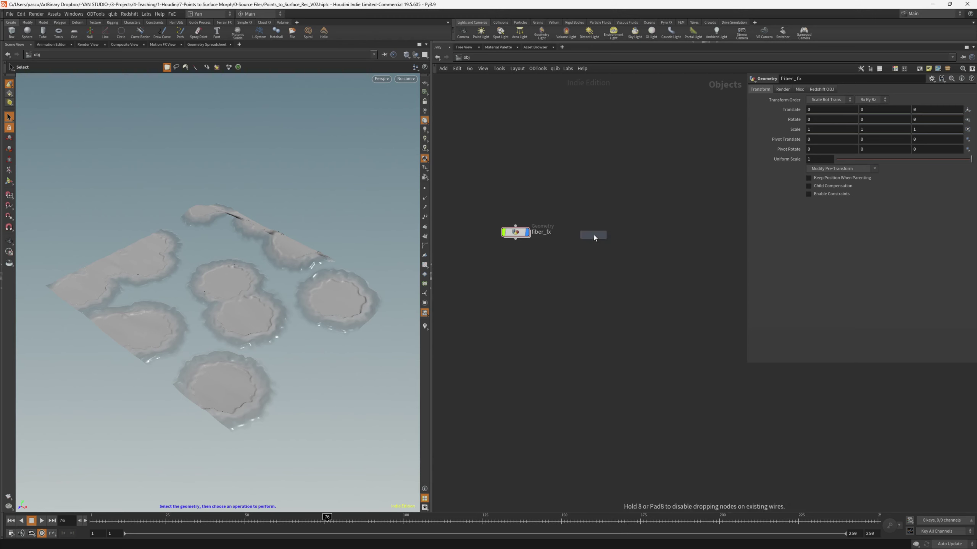
left_click(594, 235)
left_click(622, 232)
type("rndr")
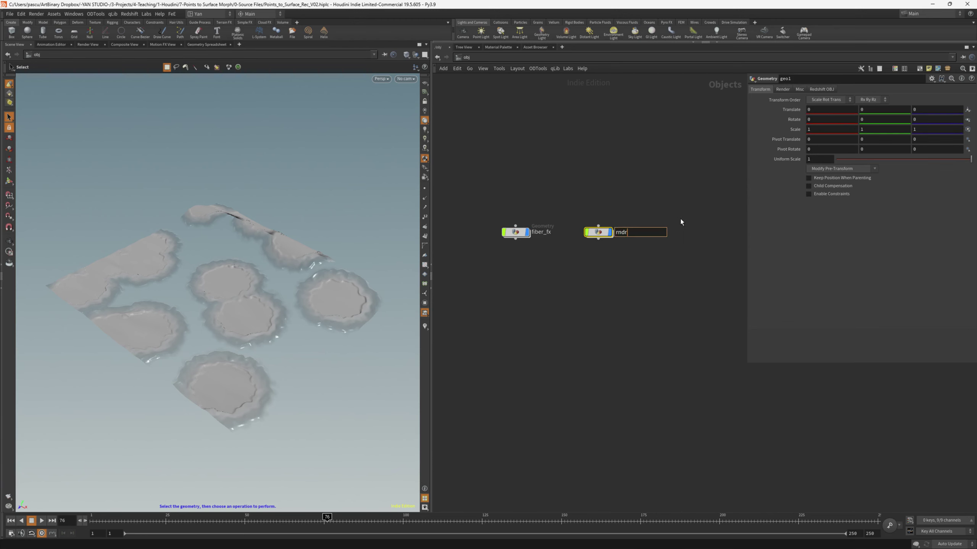
type("_points")
key("Return")
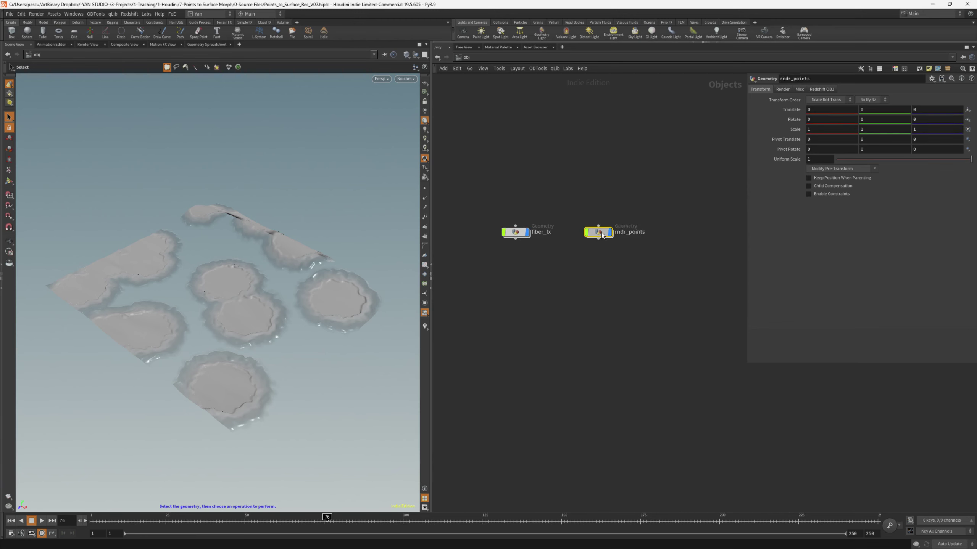
- Inside rndr_points, add an Object Merge that loads /obj/fiber_fx/OUT_POINTS and hide the other objects in the viewport
double_click(601, 232)
key("Tab")
type("obj")
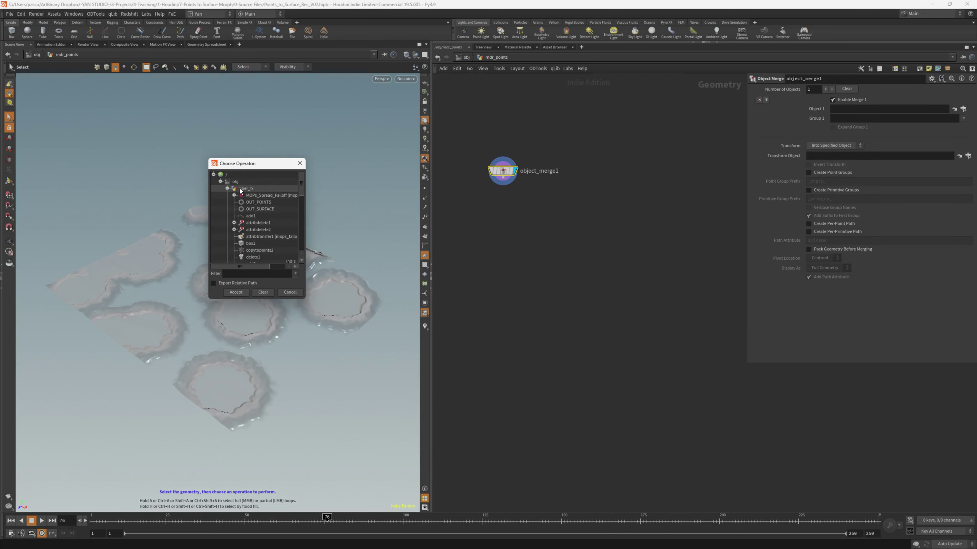
double_click(258, 202)
left_click(416, 55)
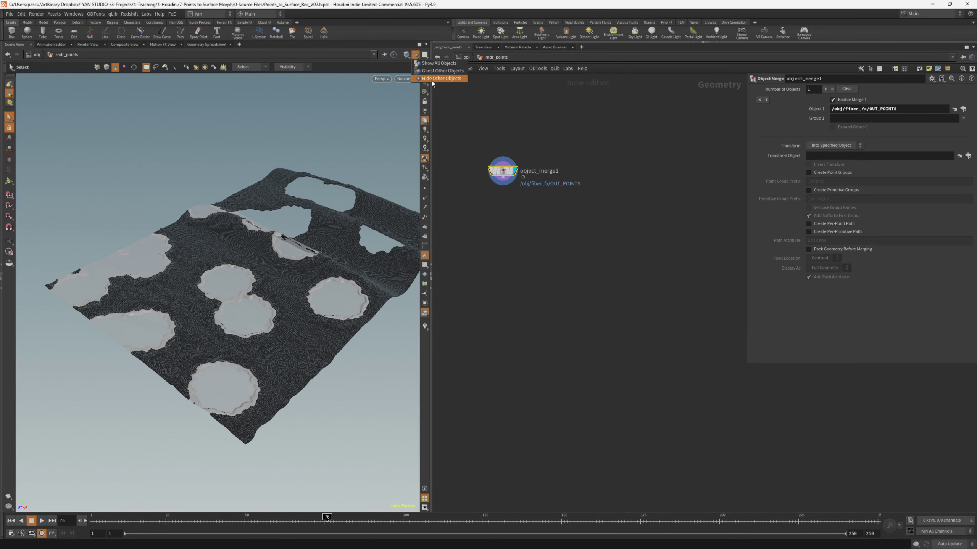
left_click(432, 79)
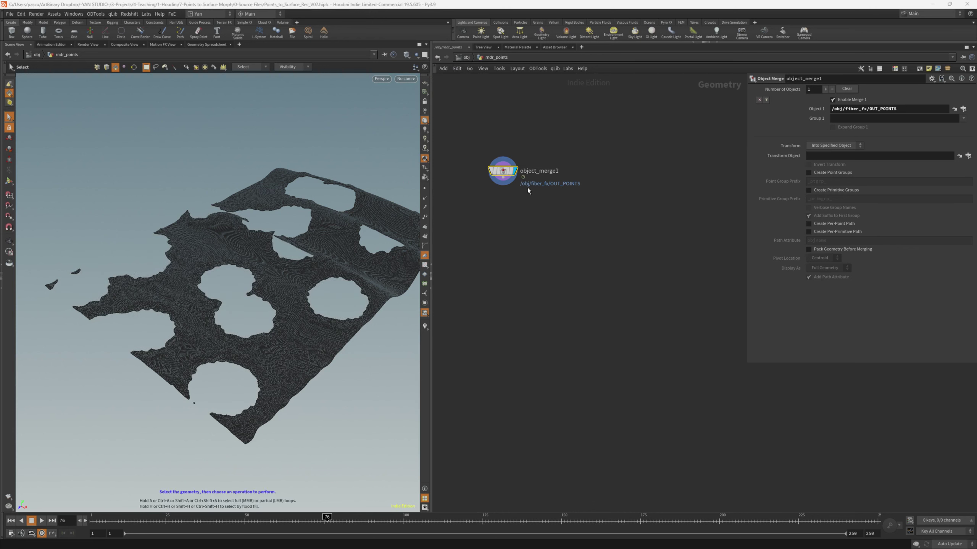
- Go to frame 80 and add an Output node connected below the Object Merge
left_click_drag(199, 519, 339, 516)
key("Escape")
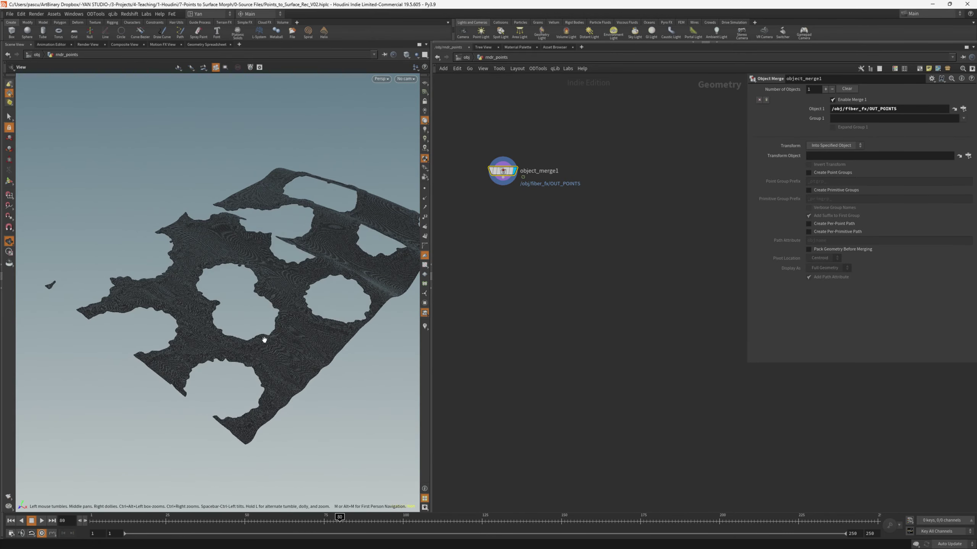
right_click_drag(270, 342, 460, 297, "alt")
left_click_drag(270, 358, 331, 377, "alt")
right_click_drag(331, 377, 261, 347, "alt")
key("Tab")
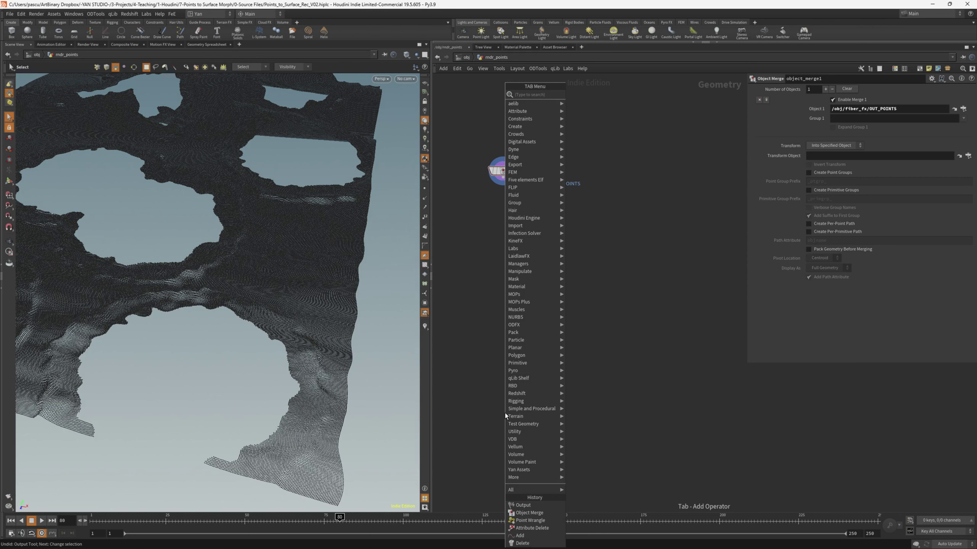
type("outp")
key("Return")
- Insert a Time Shift node into the connection between the Object Merge and the Output node
key("Tab")
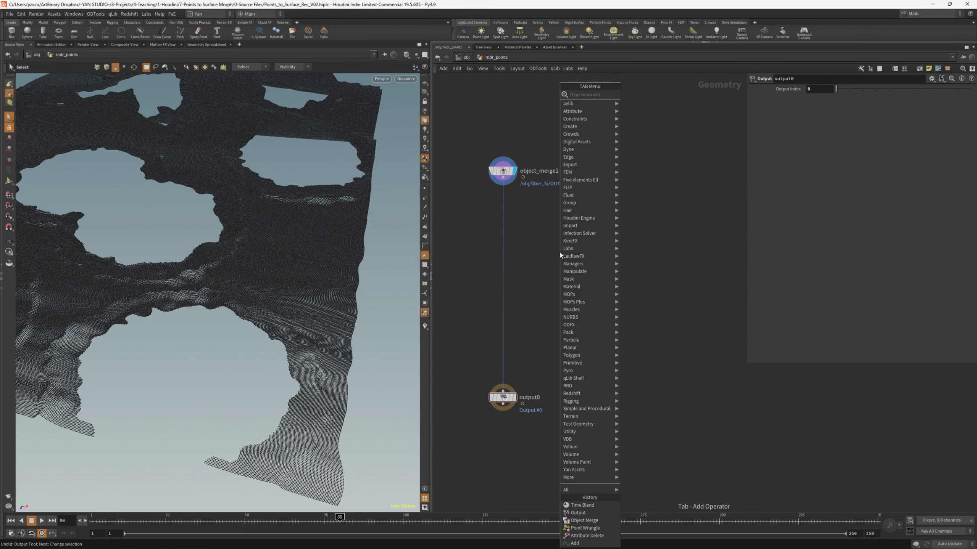
type("timeshift")
key("Return")
left_click(534, 222)
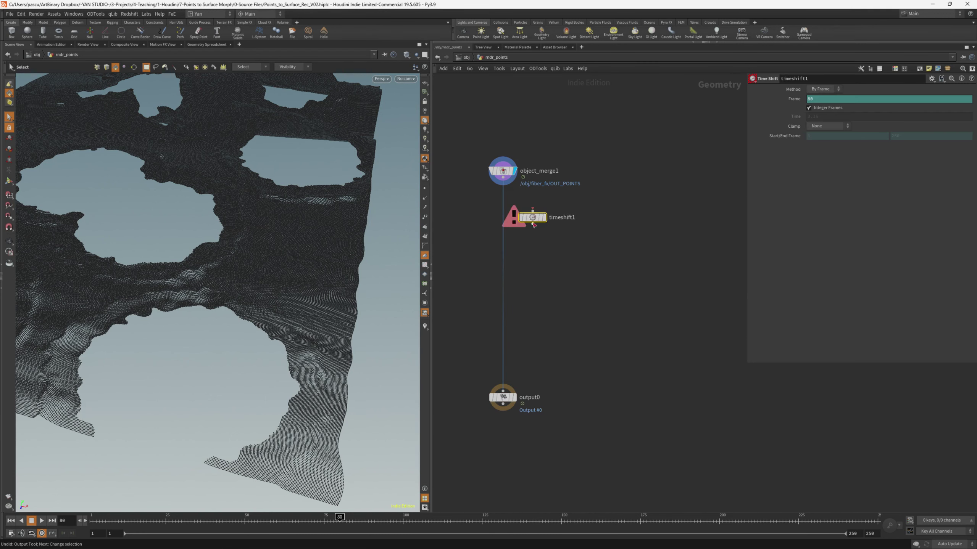
left_click_drag(535, 222, 506, 212)
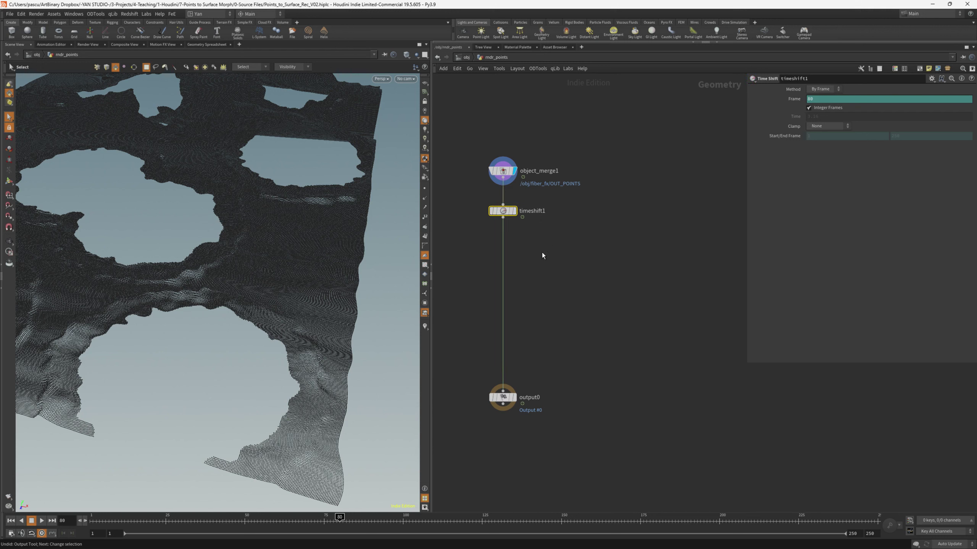
left_click_drag(506, 211, 505, 214)
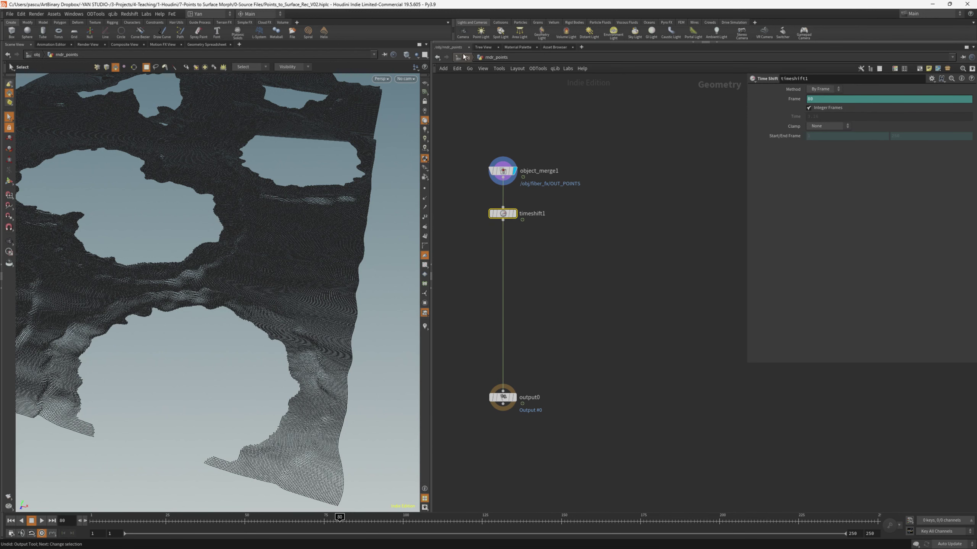
- Duplicate the rndr_points object at object level and name the copy rndr_surface
key("u")
left_click_drag(602, 235, 670, 261, "alt")
double_click(630, 263)
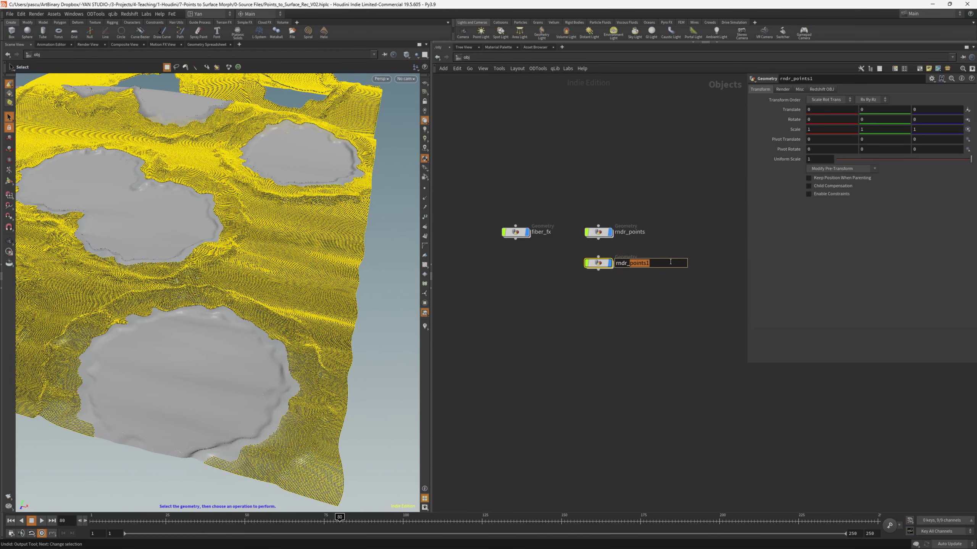
type("surface")
key("Return")
- Inside rndr_surface, change the Object Merge source path to /obj/fiber_fx/OUT_SURFACE
key("i")
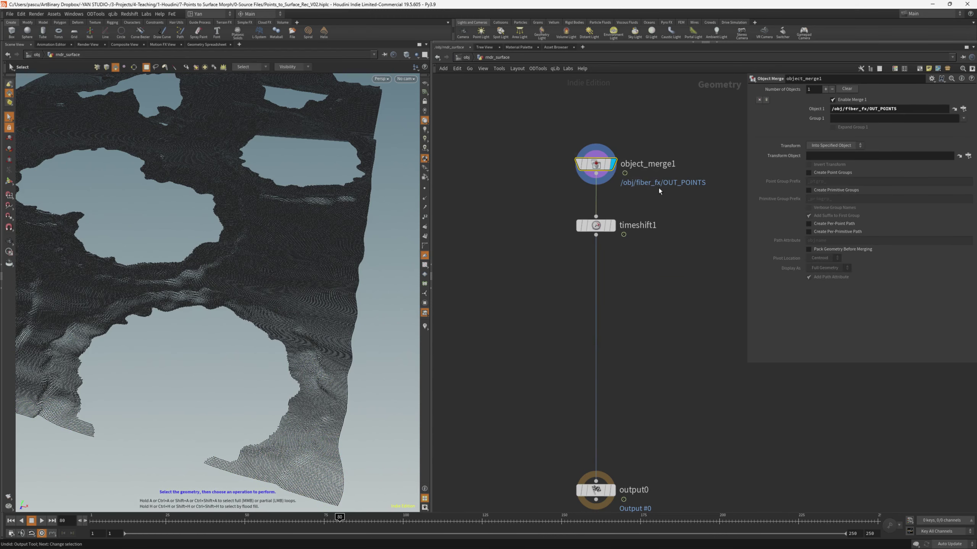
left_click_drag(878, 108, 896, 108)
type("SURFACE")
key("Return")
left_click_drag(496, 200, 626, 247)
- Add a Null object at object level, placed below fiber_fx
left_click(465, 58)
left_click(489, 136)
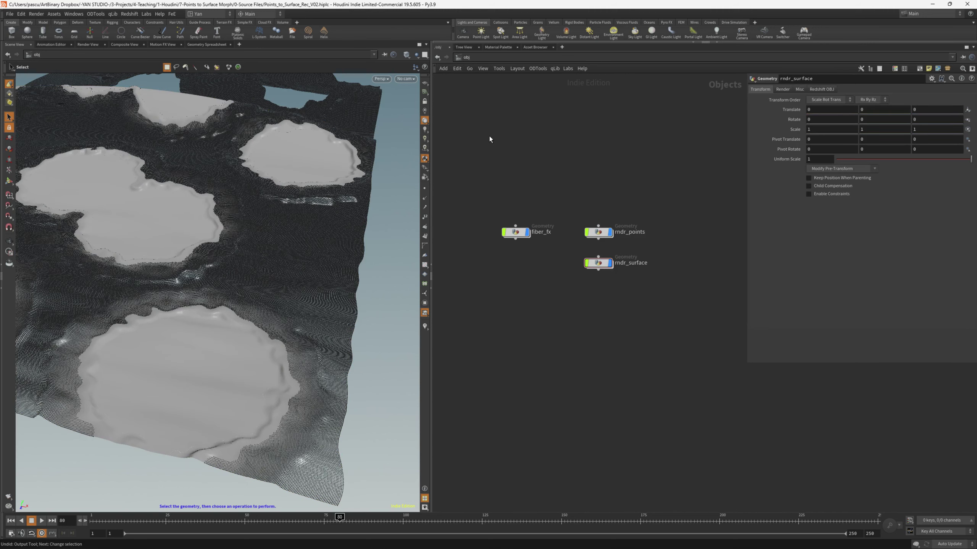
key("Tab")
type("null")
key("Return")
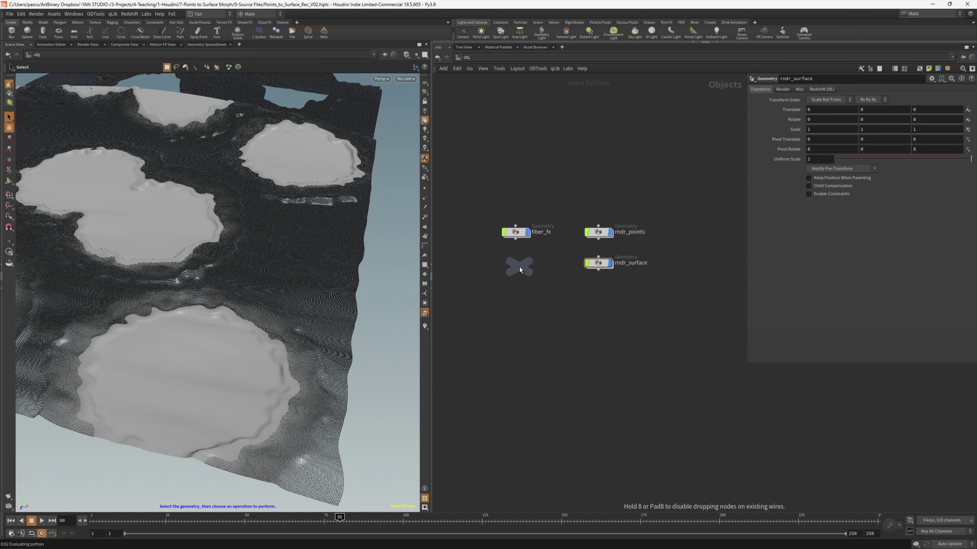
left_click(519, 267)
- In the null's parameter interface, make the Transform, Render, Misc and Redshift OBJ folders invisible and apply the change
left_click(932, 78)
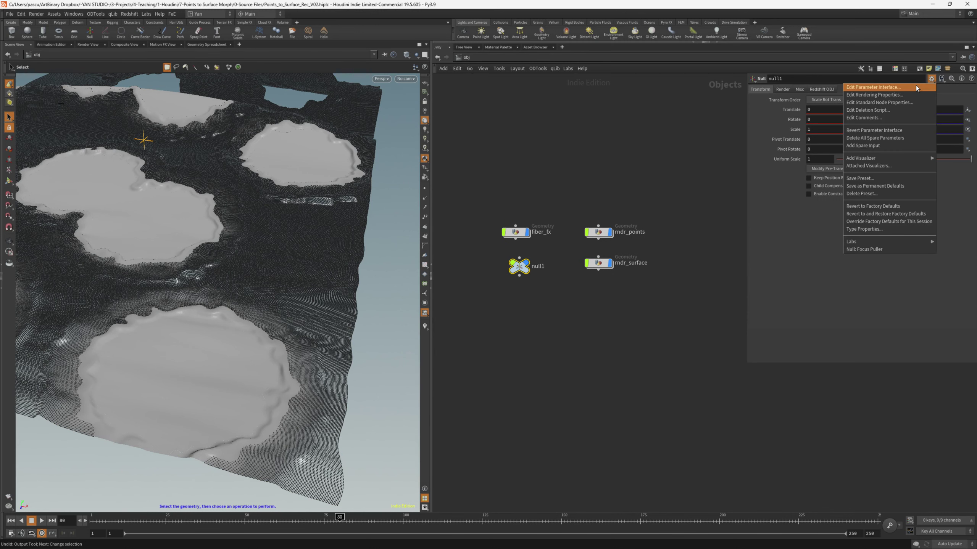
left_click(917, 88)
left_click(212, 73)
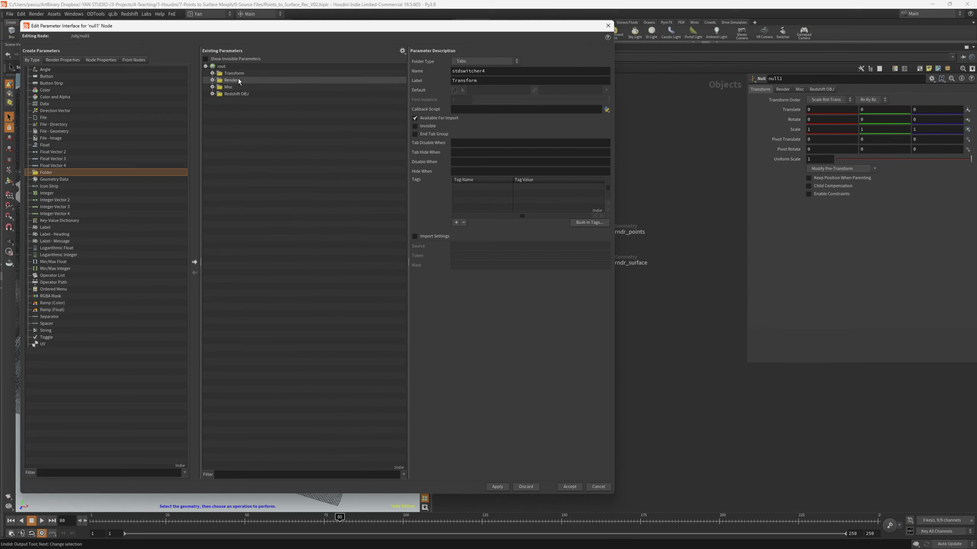
left_click(236, 74)
left_click(234, 94, "shift")
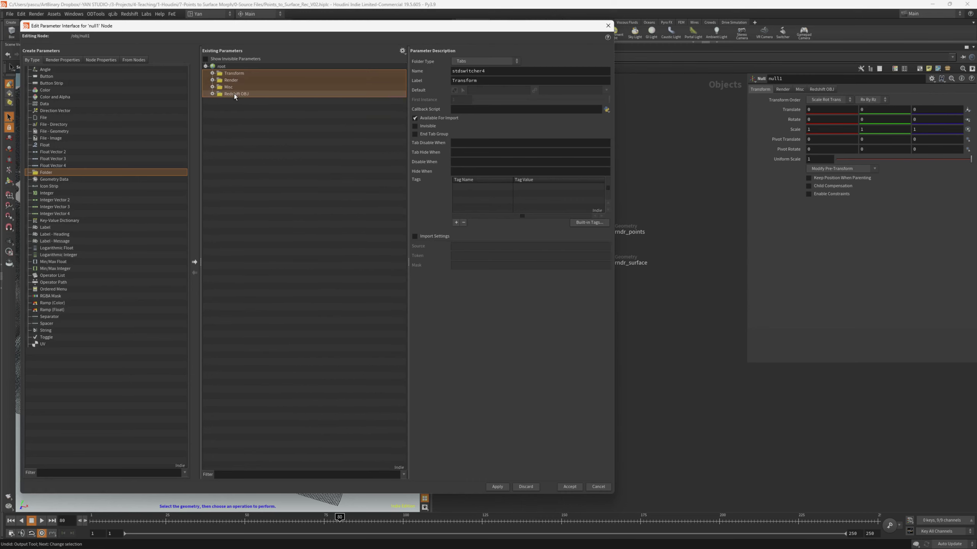
left_click(415, 126)
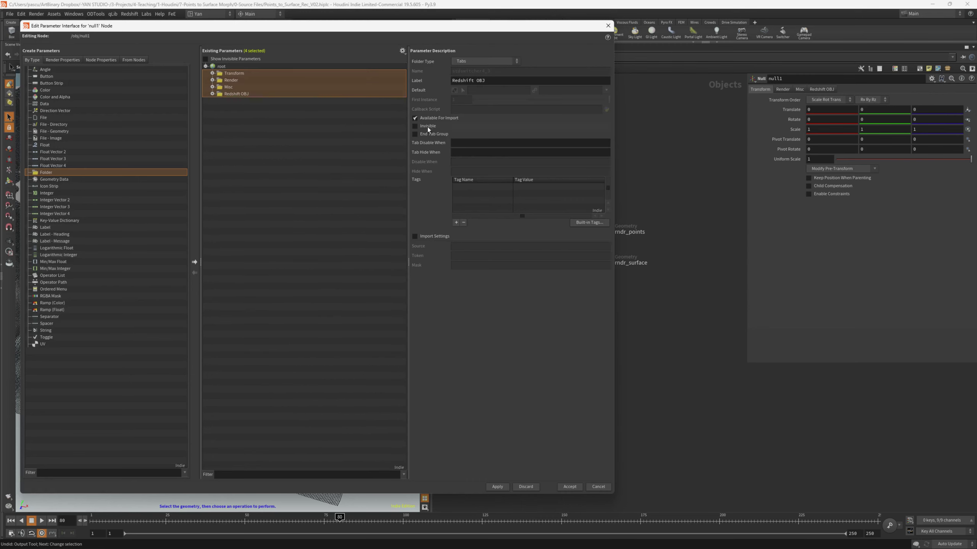
left_click(497, 487)
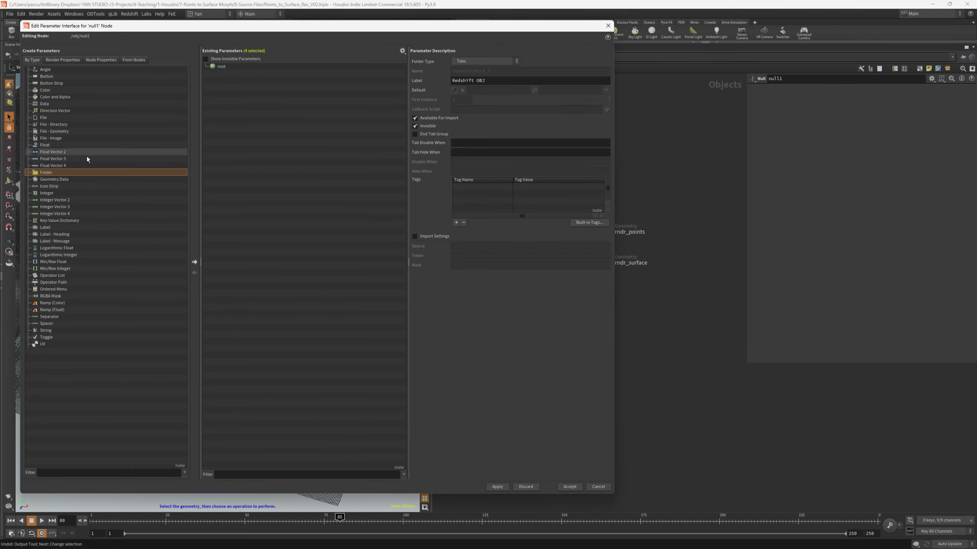
- Add a folder labelled Time Shift to the null's parameters and switch it to a non-tabbed folder type
left_click_drag(45, 172, 225, 67)
left_click_drag(488, 80, 366, 97)
type("Time Shift")
key("Return")
left_click(488, 61)
left_click(462, 80)
- Add a float parameter to the Time Shift folder with a range of -100 to 100
left_click_drag(88, 146, 238, 72)
left_click(417, 182)
key("Tab")
type("-100")
key("Tab")
type("100")
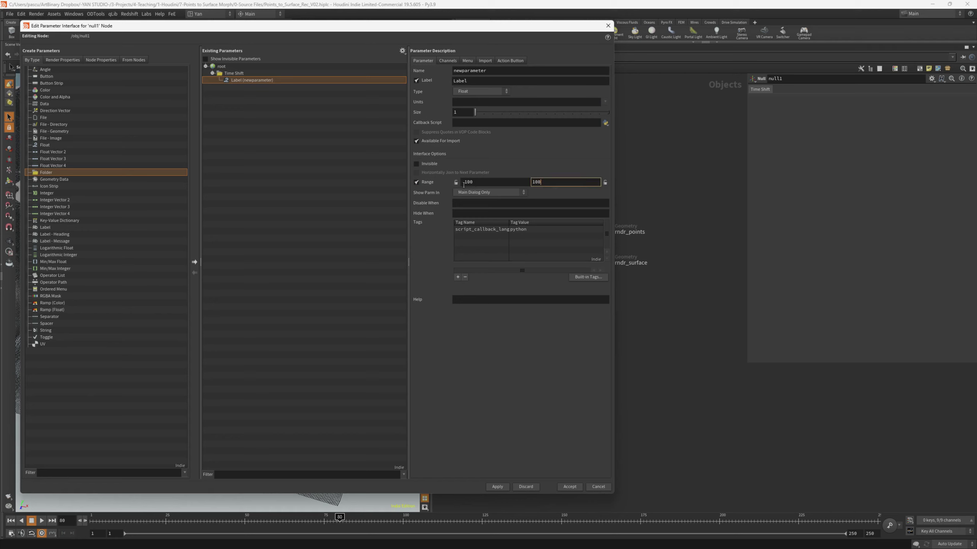
- Label the float parameter Anim Timeshift, name it anim_timeshift and apply the interface changes
left_click_drag(476, 82, 284, 120)
type("Anim Timeshift")
left_click_drag(493, 71, 403, 67)
type("anim_timeshift")
left_click(497, 487)
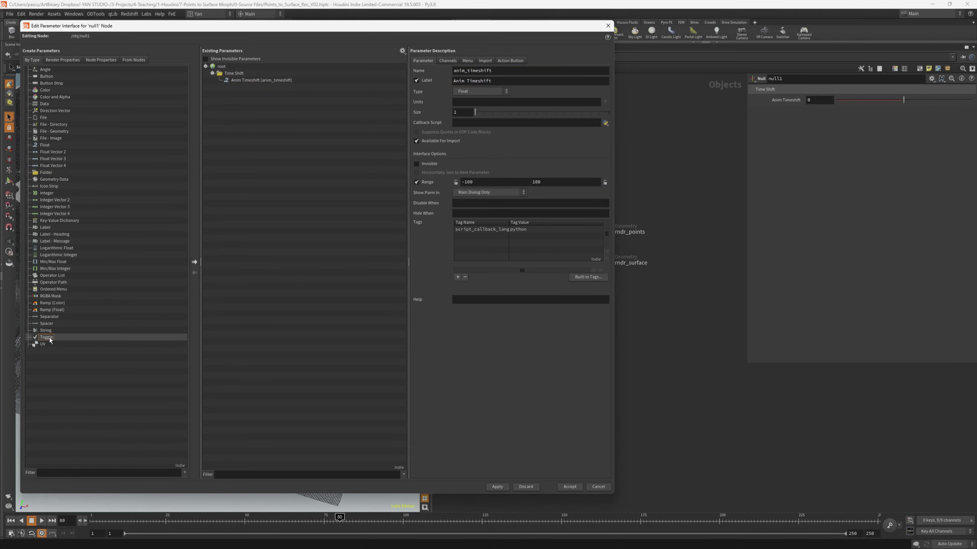
- Add an Optimisation folder containing a toggle labelled Enable Frustum Optimisation, named enable_frustrum, and accept the parameter interface
left_click_drag(54, 340, 231, 121)
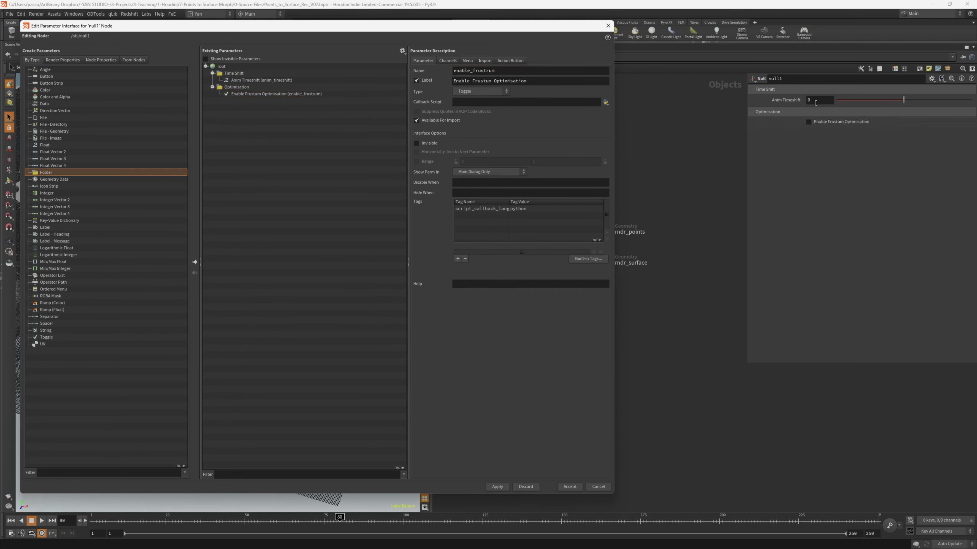
left_click(571, 487)
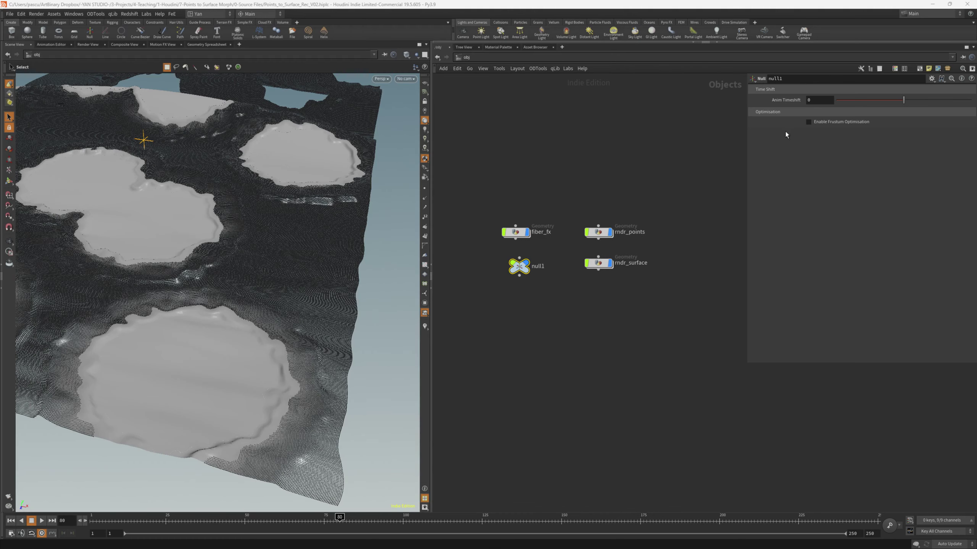
- Copy the Anim Timeshift parameter and set the Time Shift frame in rndr_points to $F-ch("../../null1/anim_timeshift")
right_click(812, 102)
left_click(831, 172)
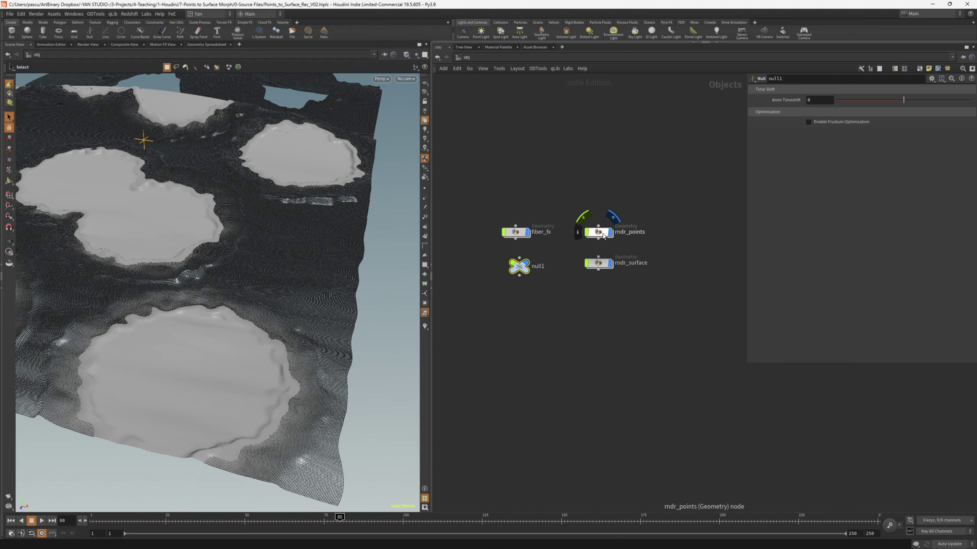
double_click(598, 233)
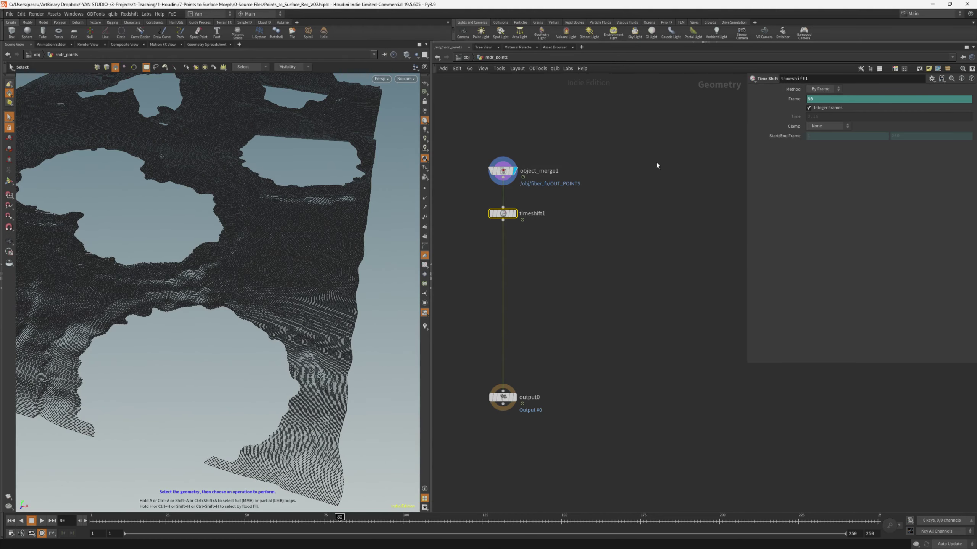
left_click(819, 98)
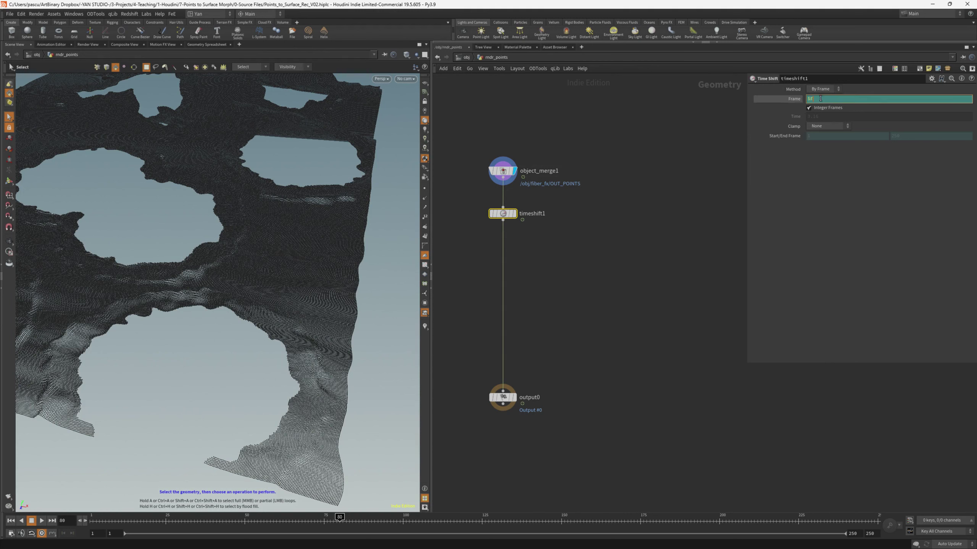
type("-")
key("ctrl+v")
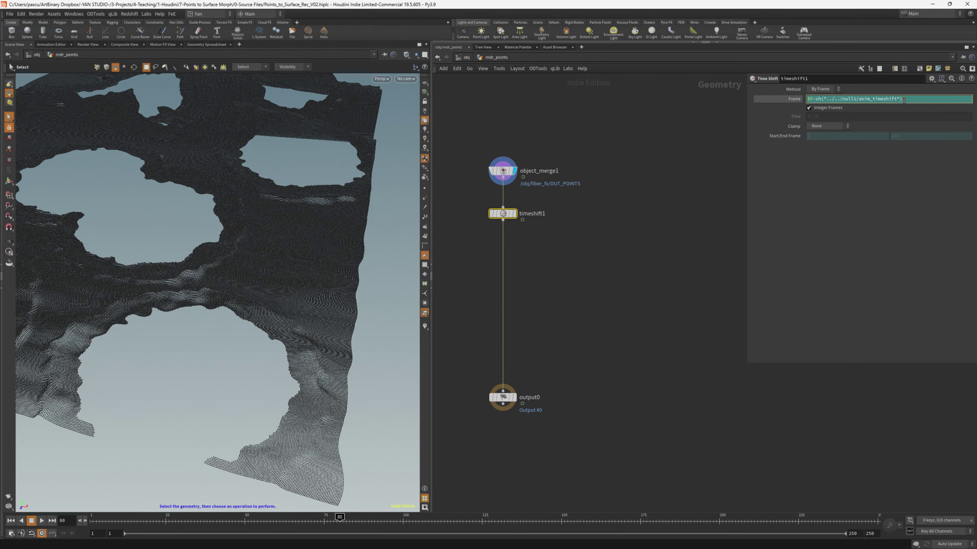
key("Return")
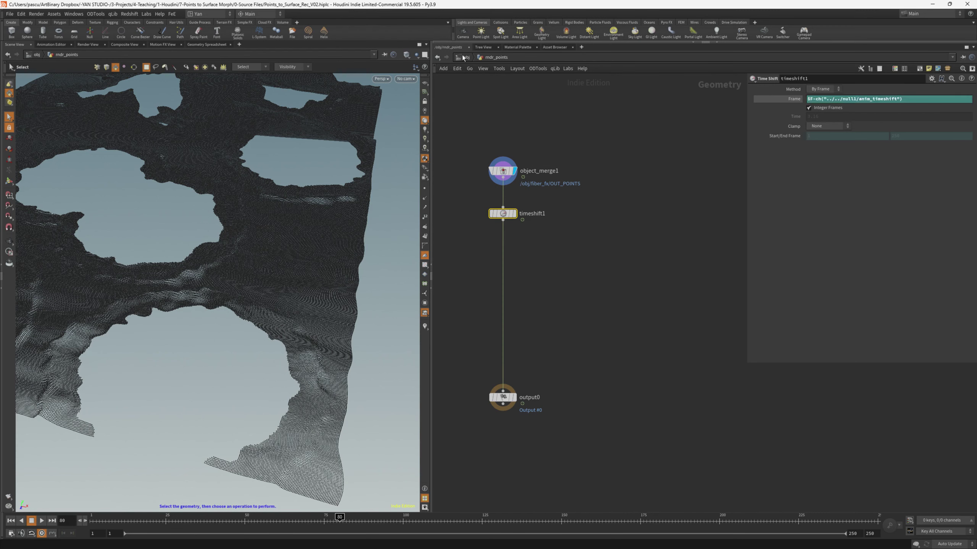
- Visit rndr_surface, return to object level and rename the null as scene_rig
left_click(463, 58)
double_click(597, 263)
left_click(465, 57)
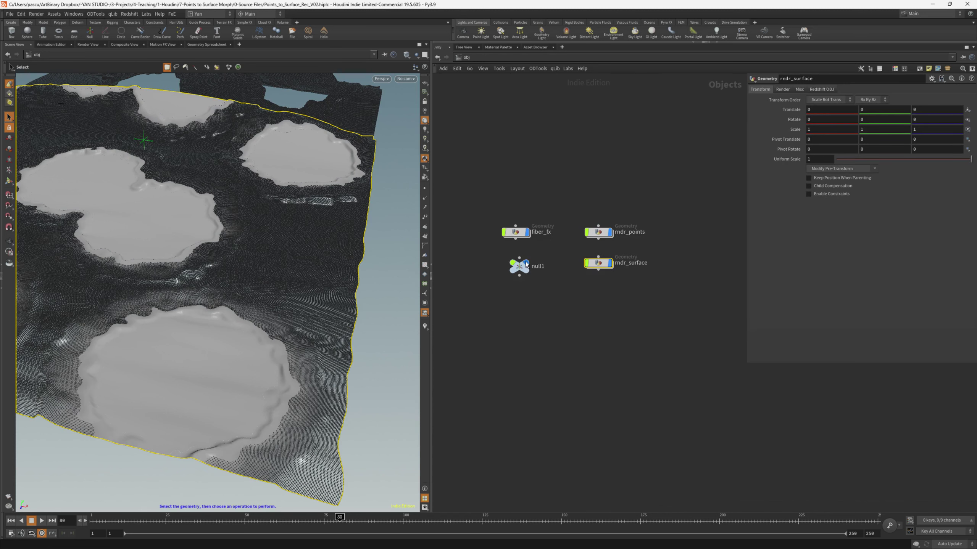
left_click(539, 266)
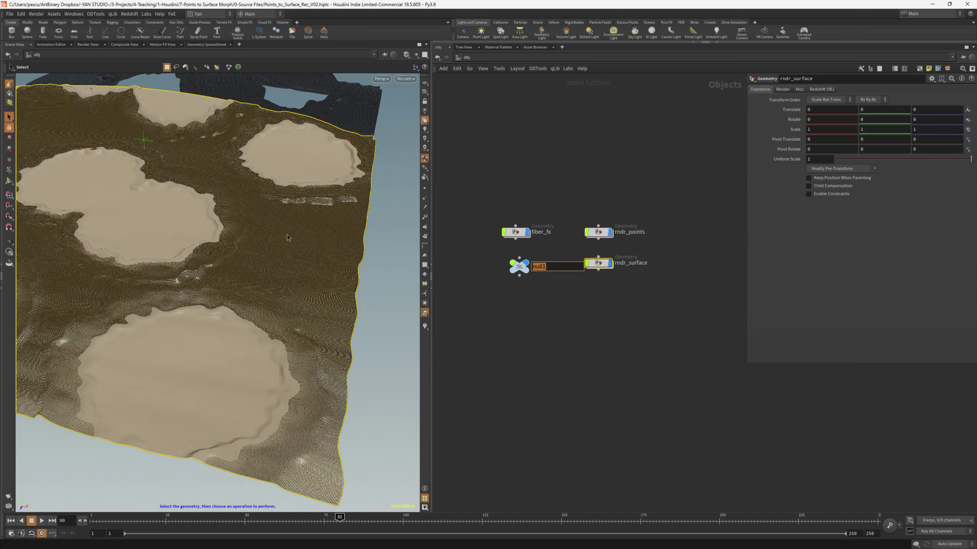
type("scene_rig")
key("Return")
- Turn off the display of fiber_fx and scene_rig and move both nodes farther away from the two rndr objects
left_click_drag(553, 203, 494, 314)
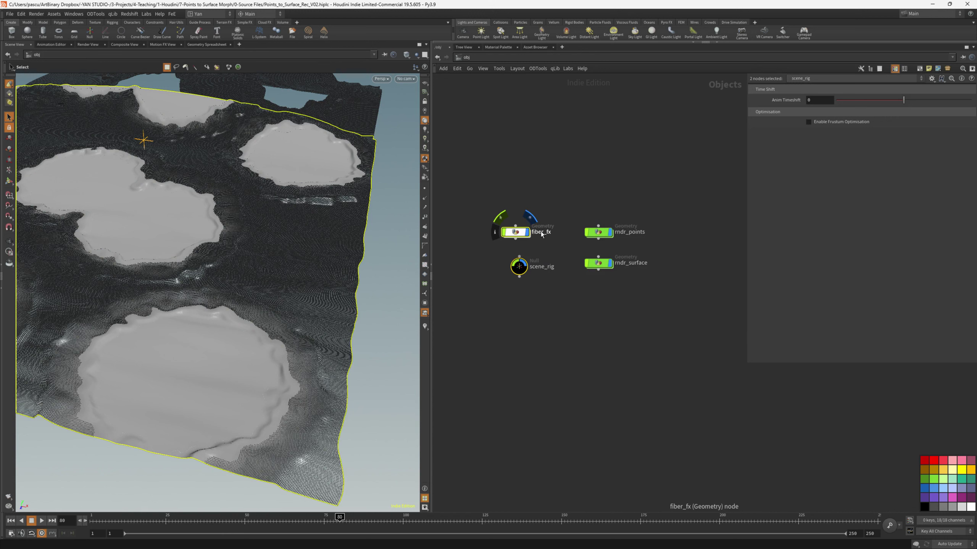
left_click(527, 232)
left_click_drag(524, 232, 484, 232)
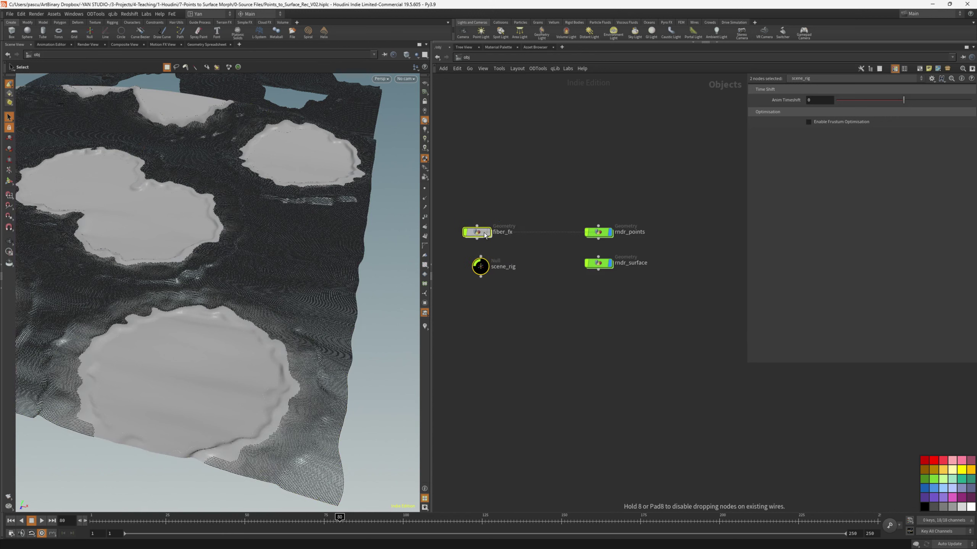
left_click(508, 191)
- Enable Render Object as Particles in the Redshift particle settings of rndr_points and deselect the node
left_click_drag(577, 185, 639, 238)
left_click(819, 89)
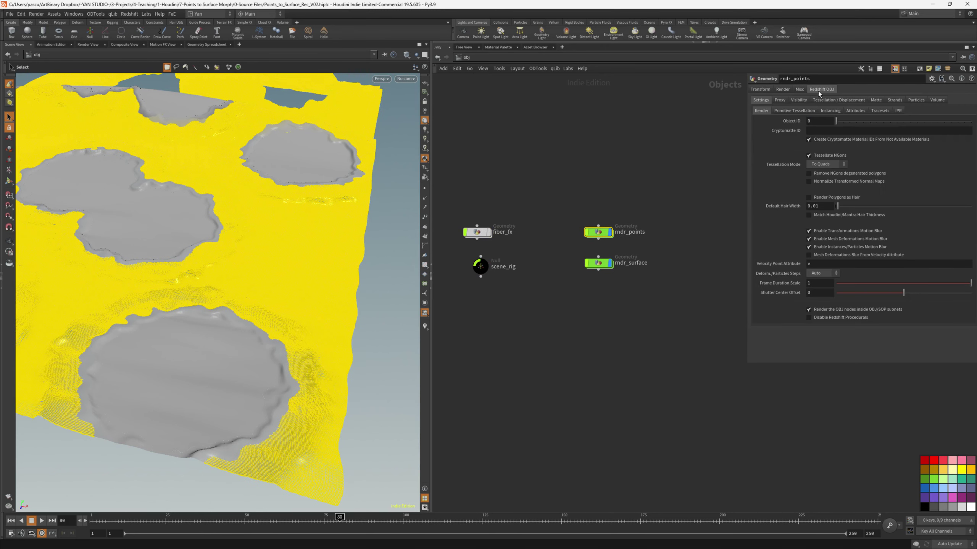
left_click(914, 101)
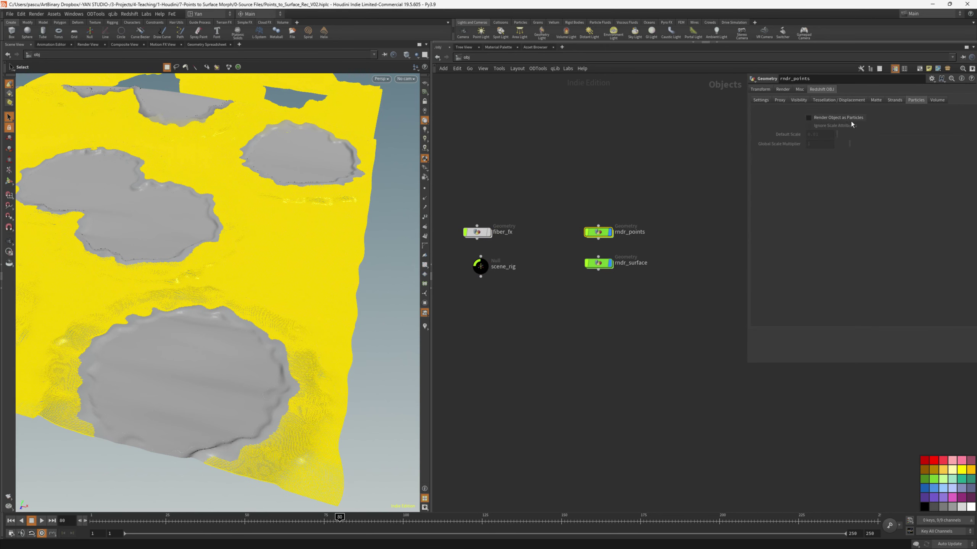
left_click(828, 118)
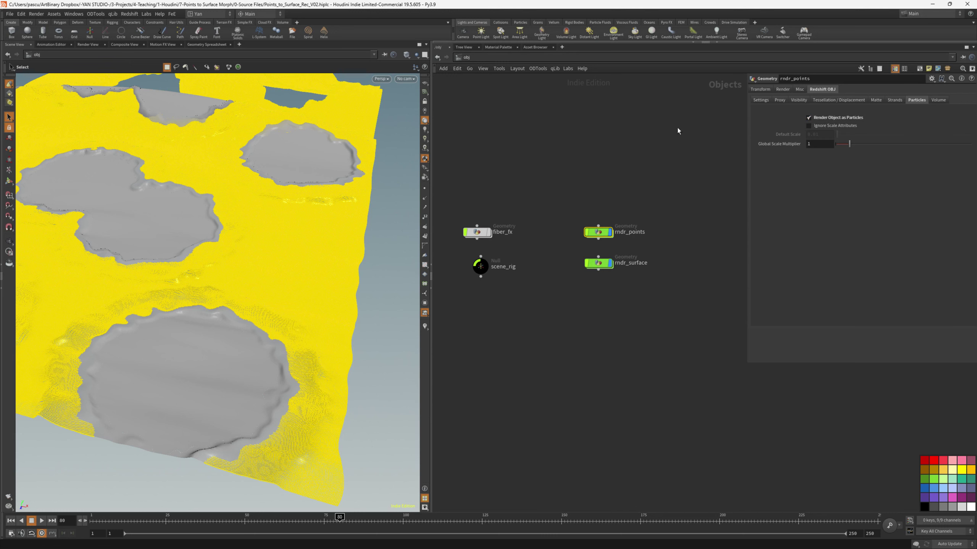
left_click(628, 194)
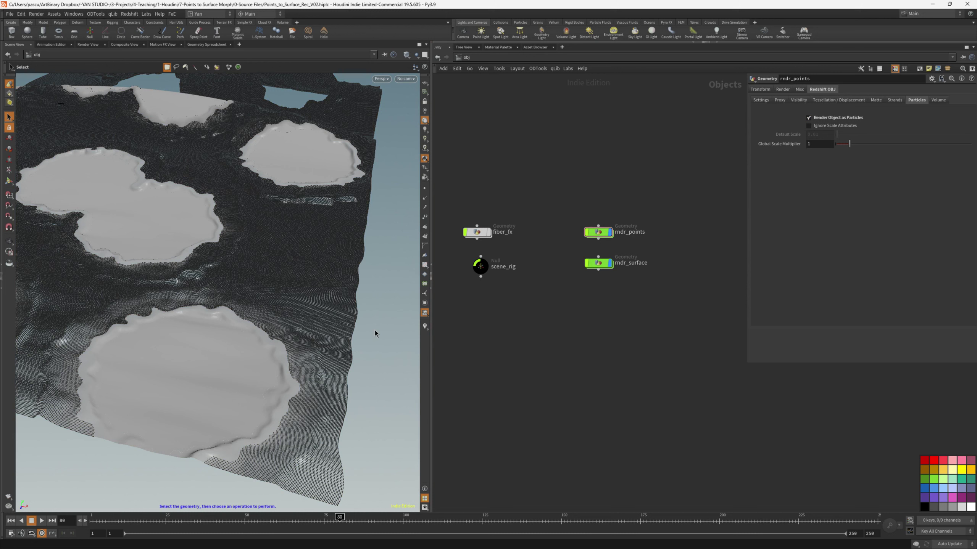
- Review the Redshift object settings of rndr_surface
left_click_drag(687, 319, 595, 259)
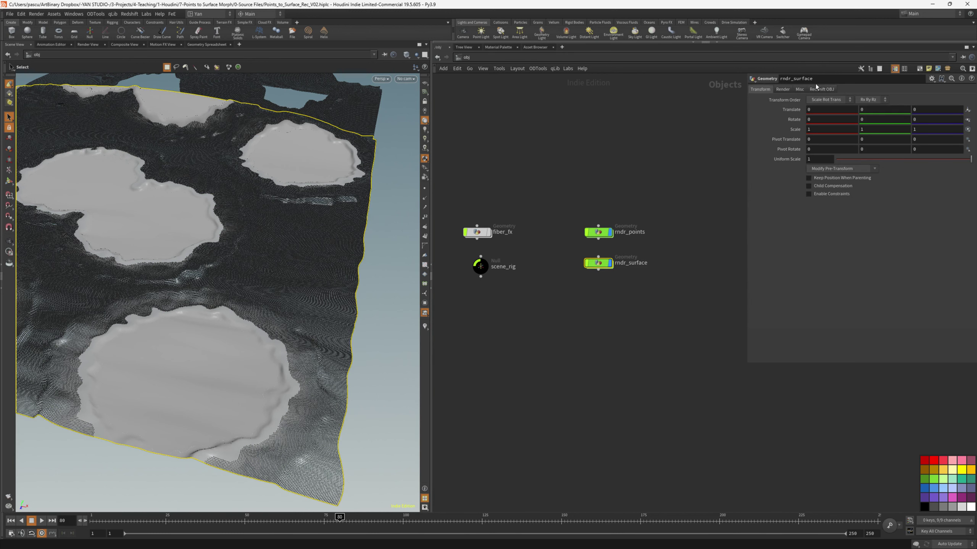
left_click(814, 89)
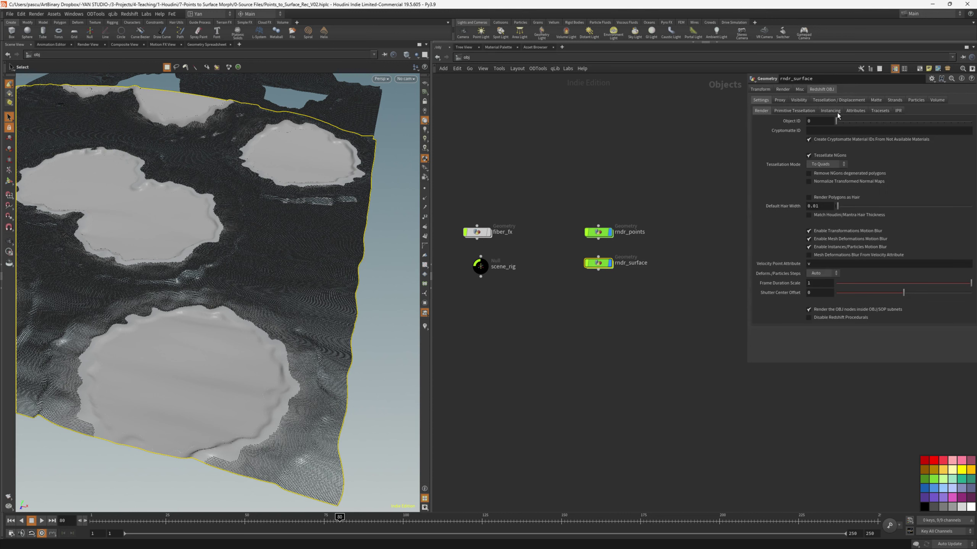
left_click(665, 162)
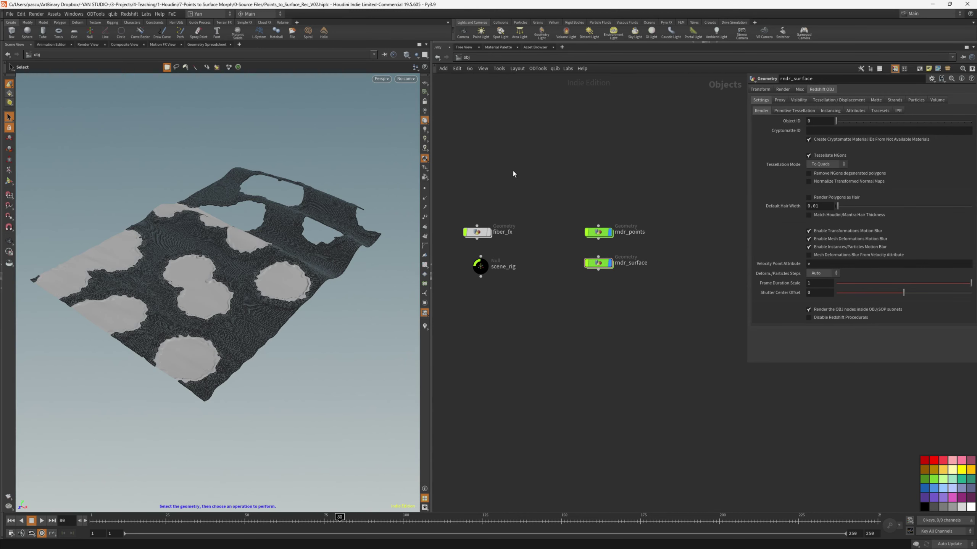
- Switch to the out network and add a Redshift render node with its IPR node
left_click(454, 57)
left_click(476, 97)
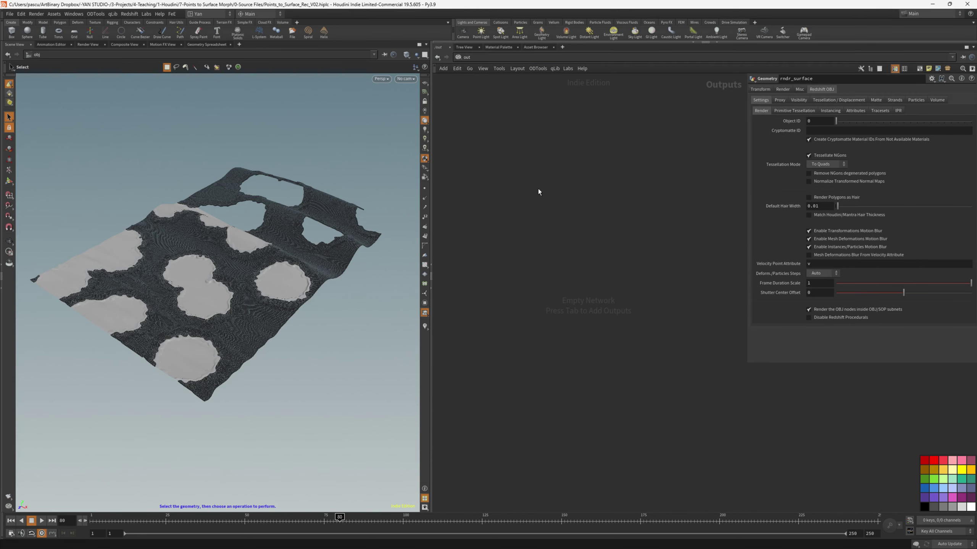
key("Tab")
type("red")
key("Down")
key("Return")
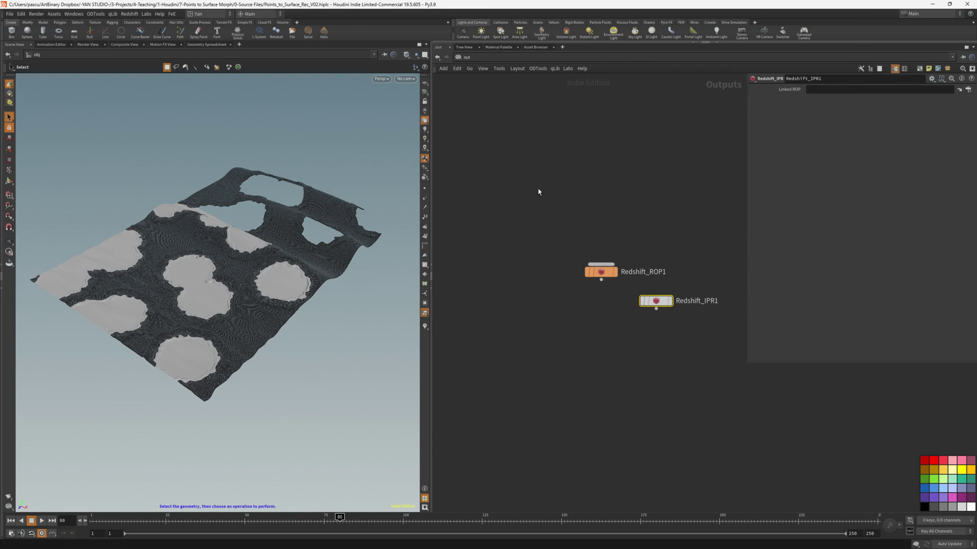
- Set the Candidate Objects of Redshift_ROP1 to rndr_* so only the render objects are included
left_click_drag(502, 145, 460, 229)
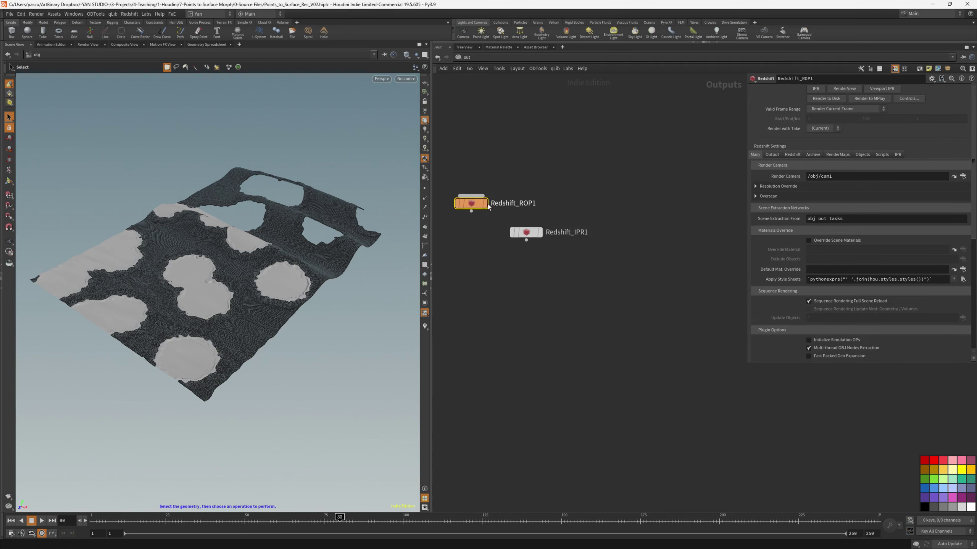
left_click(861, 154)
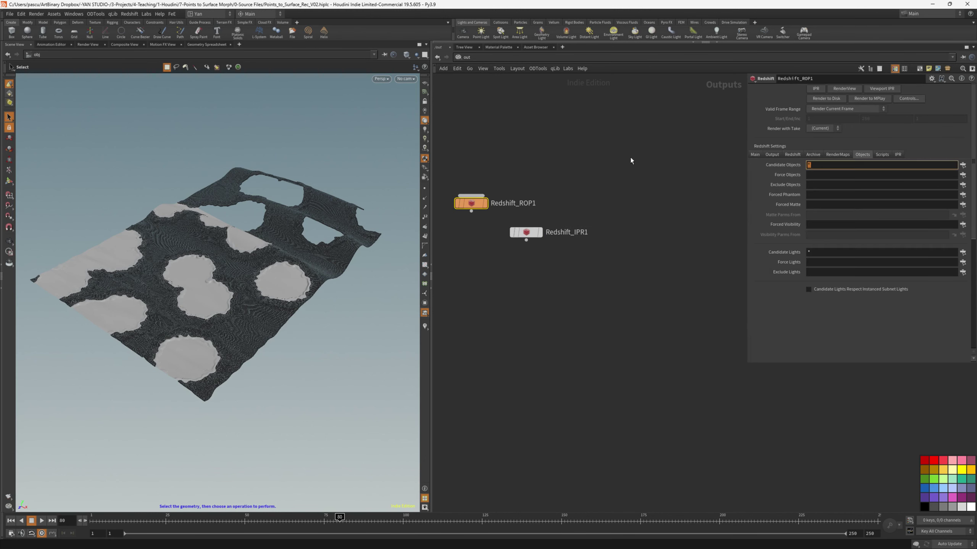
type("*")
key("Return")
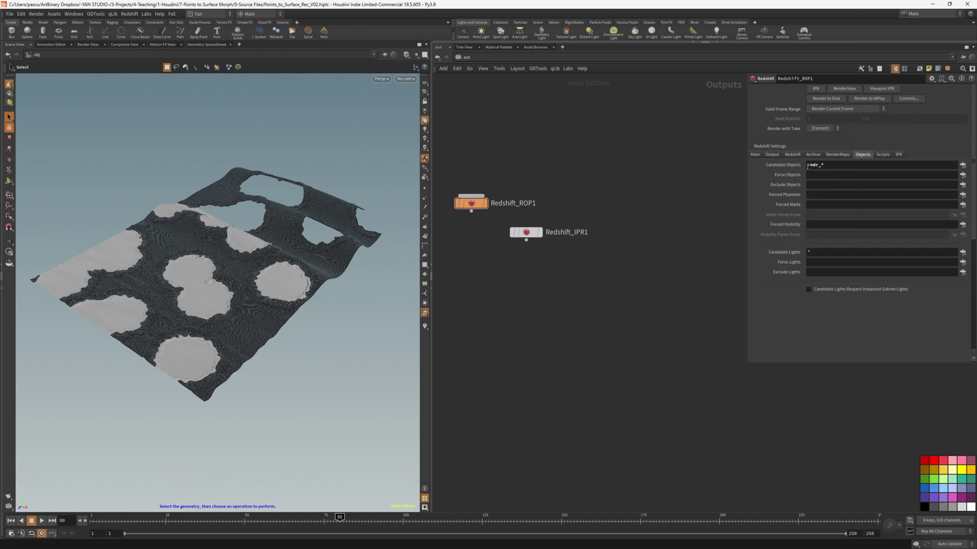
left_click_drag(807, 167, 822, 168)
left_click(825, 167)
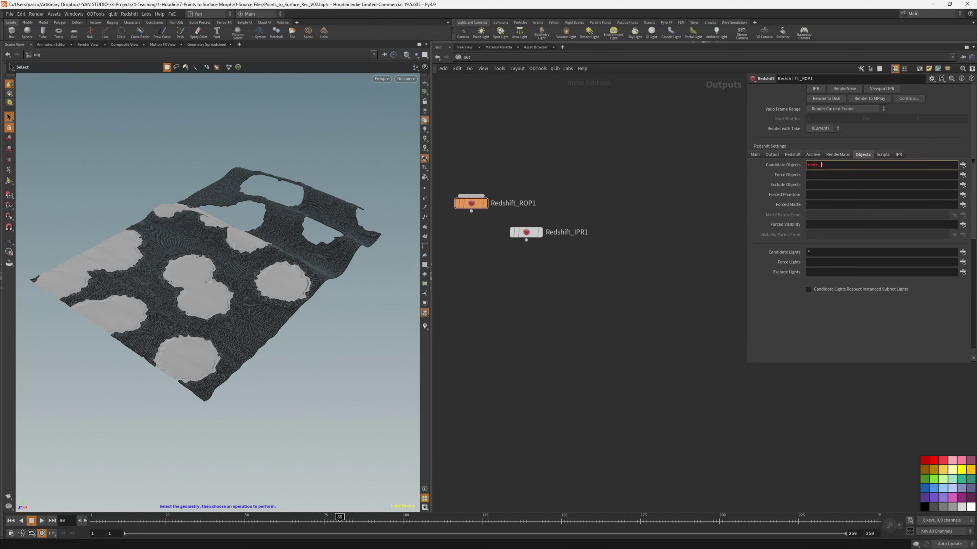
left_click(691, 177)
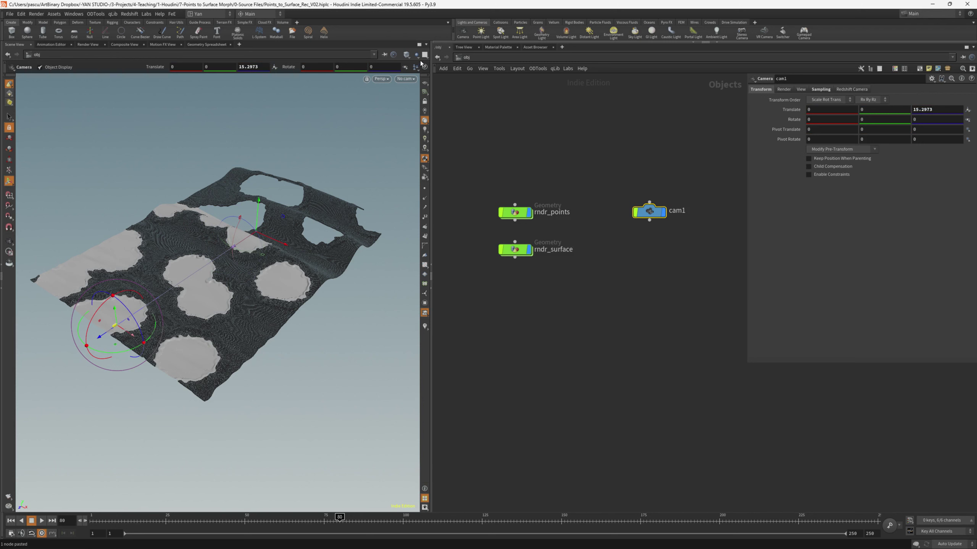
- Split the viewport into two views side by side and set the top view to perspective
left_click(424, 55)
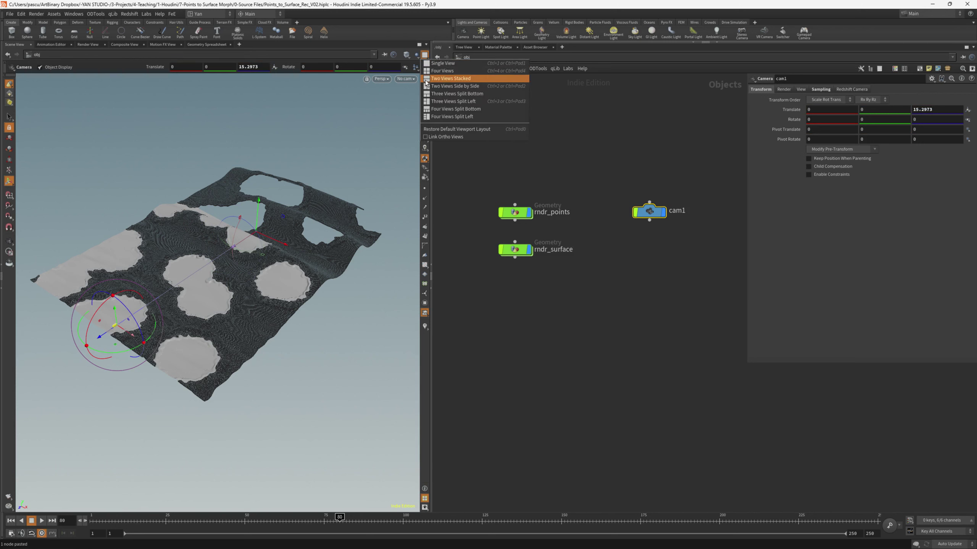
left_click(429, 86)
left_click(181, 79)
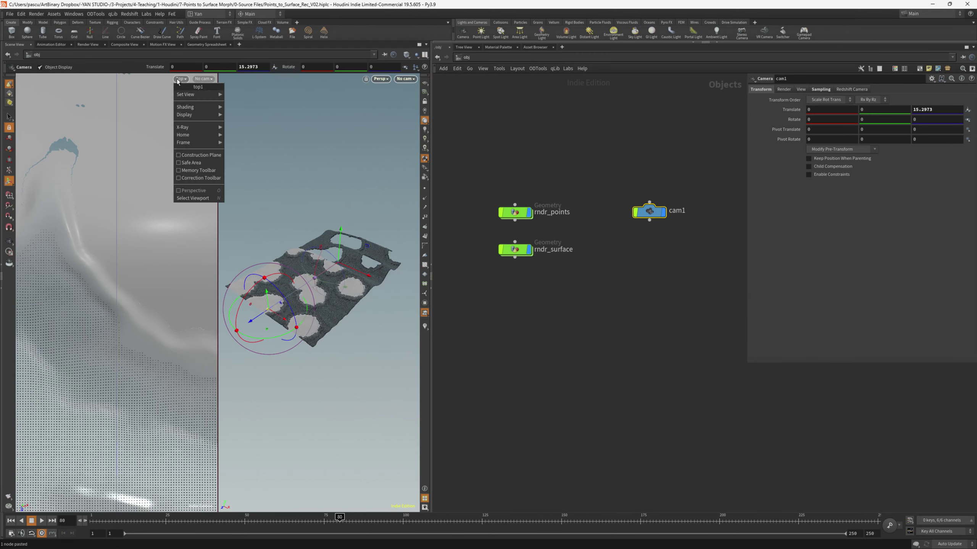
mouse_move(188, 96)
left_click(249, 96)
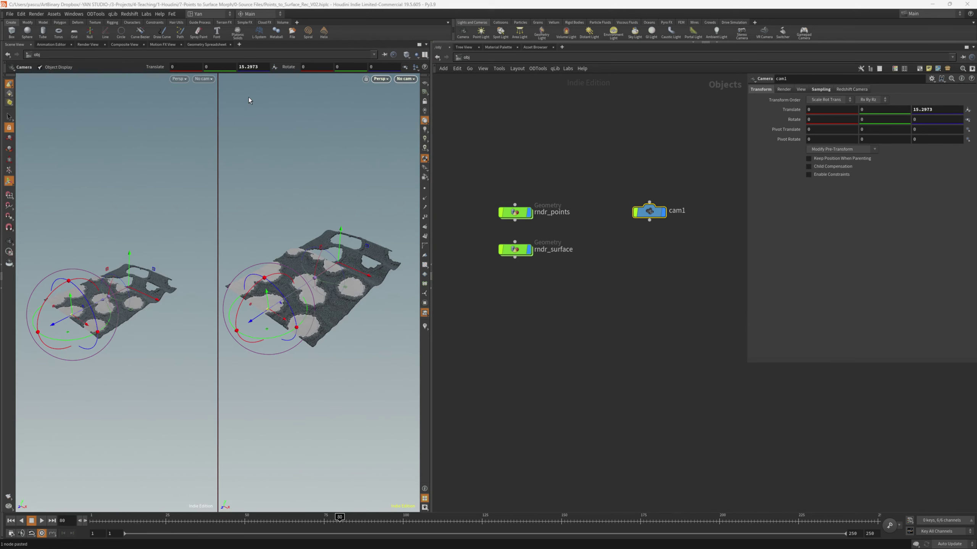
- Look through cam1 in one view and move the camera toward the surface using the other view
left_click(408, 80)
left_click(416, 115)
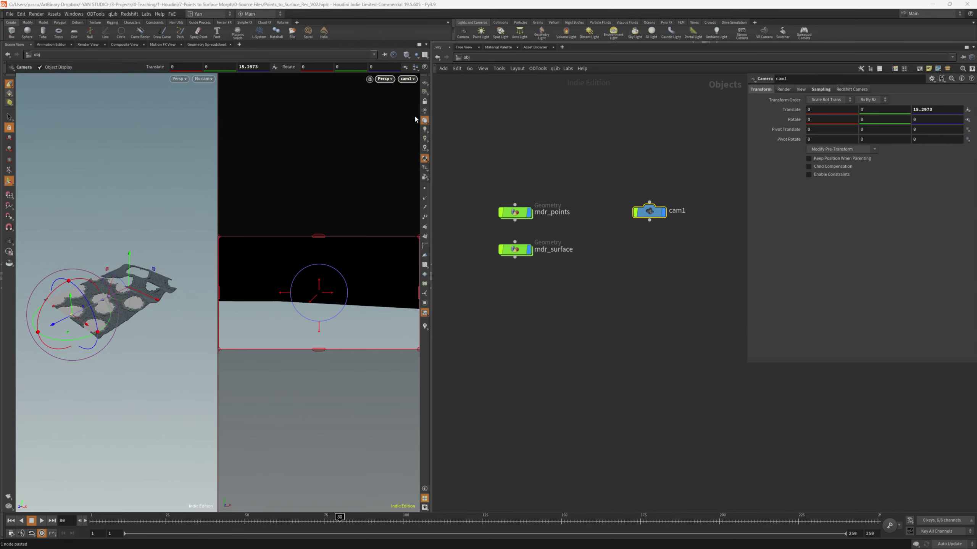
left_click_drag(70, 307, 71, 303)
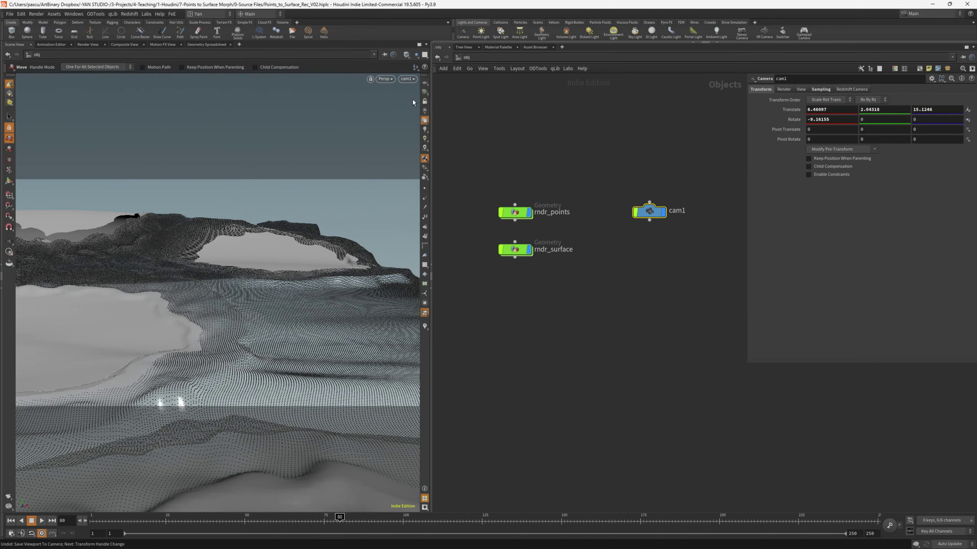
- Lock cam1 to the view and frame the landscape from a slightly higher, downward-tilted angle
left_click(425, 101)
middle_click_drag(243, 220, 251, 241, "alt")
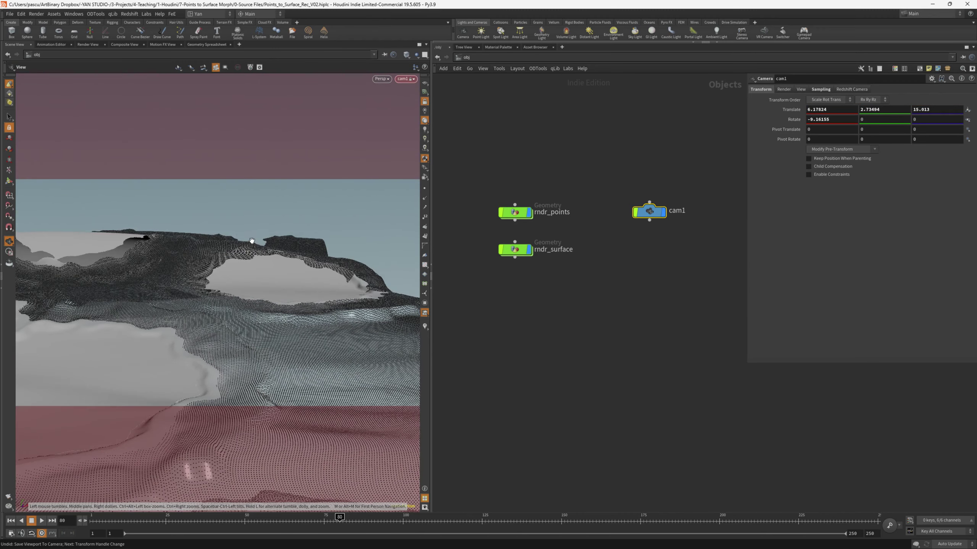
left_click_drag(251, 241, 249, 243)
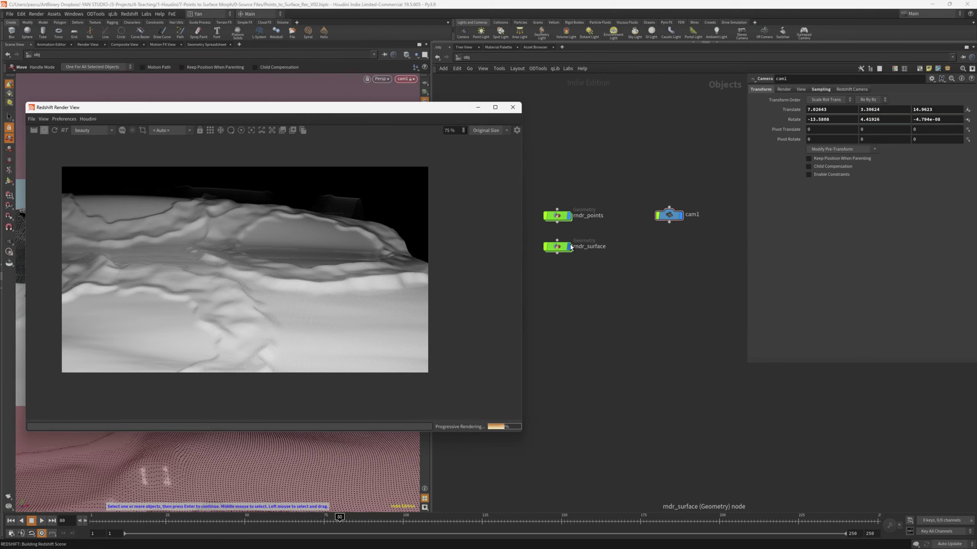
- Hide rndr_surface and examine the points alone at different zoom levels in the Redshift render
left_click(569, 247)
left_click(572, 249)
scroll(285, 323, "up", 5)
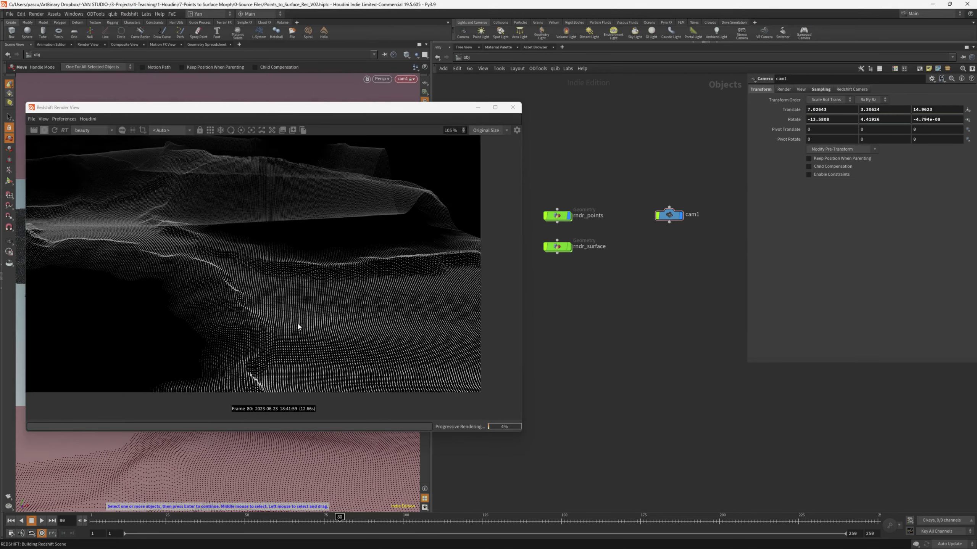
scroll(299, 292, "down", 4)
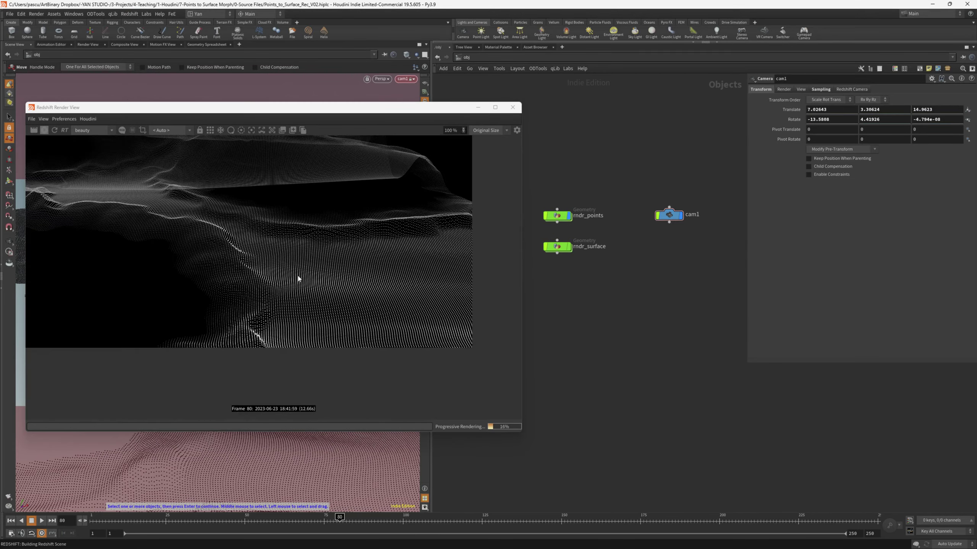
scroll(293, 266, "up", 2)
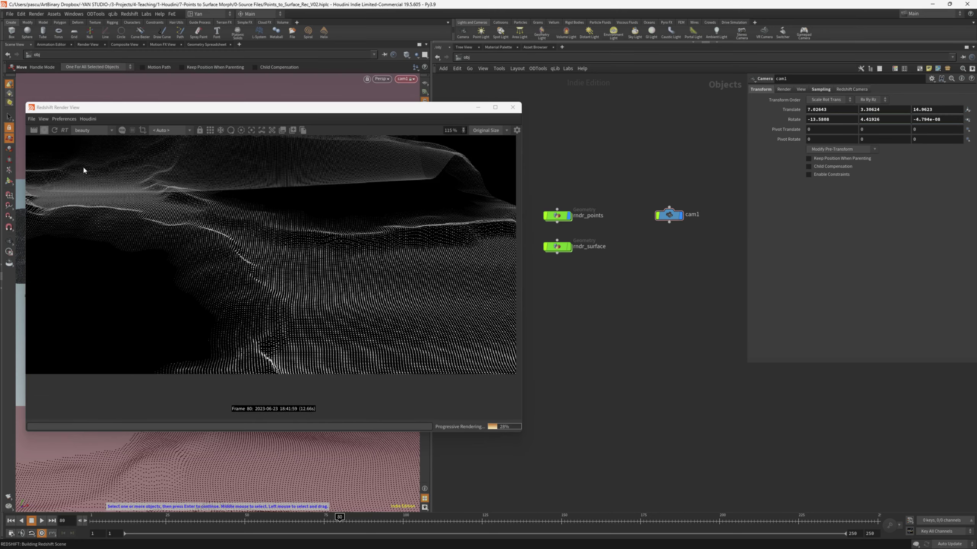
- Stop the render, override the camera resolution in Redshift_ROP1 with a user-specified 2560 x 1440, and restart the render
left_click(44, 130)
left_click(461, 57)
left_click(471, 99)
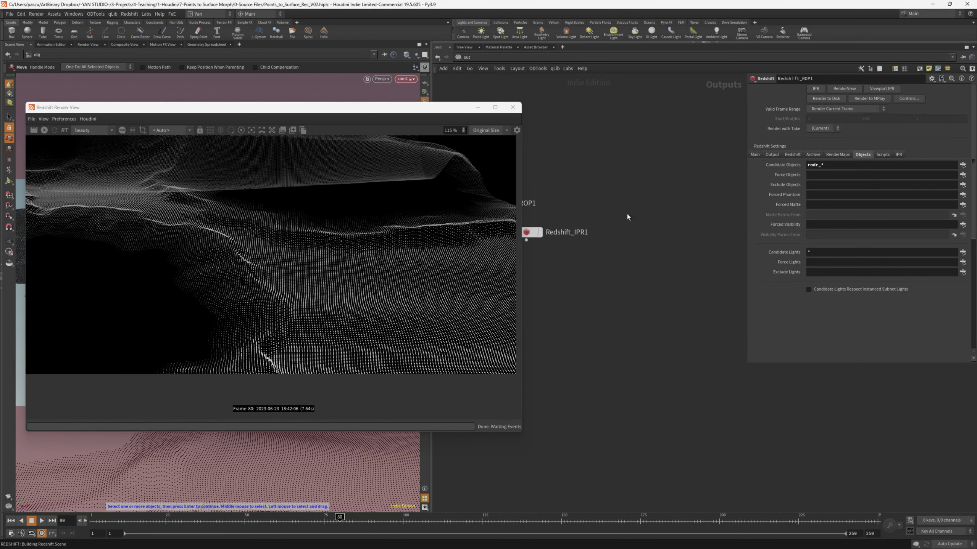
left_click(755, 154)
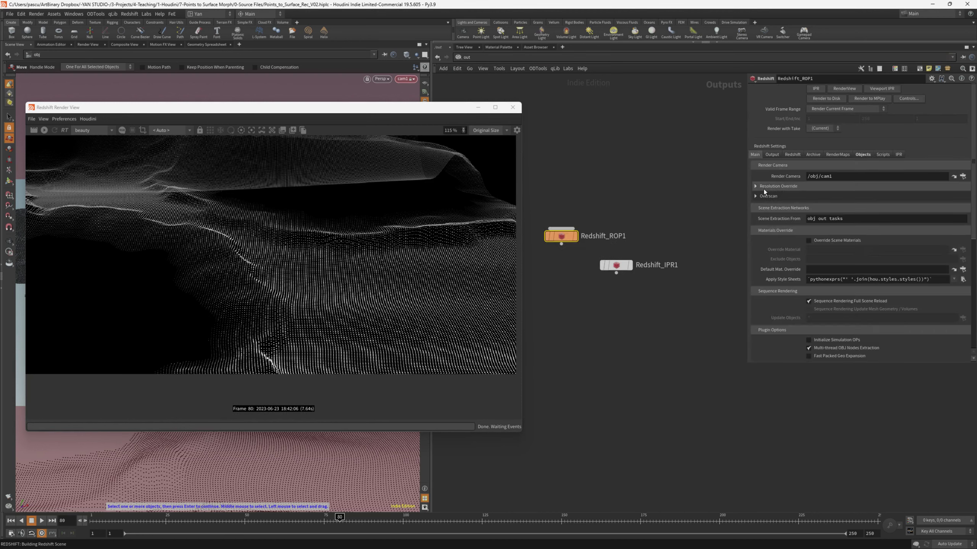
left_click(756, 186)
left_click(824, 205)
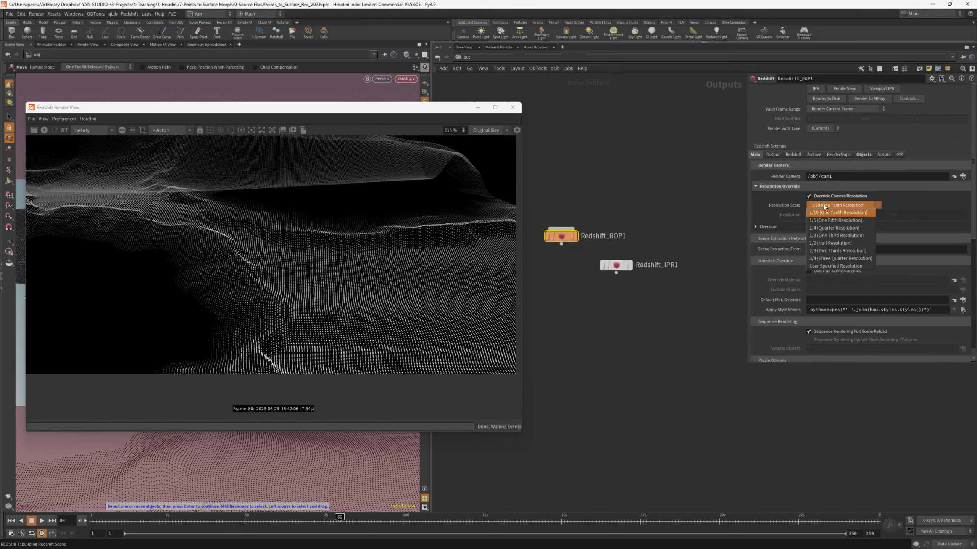
left_click(819, 266)
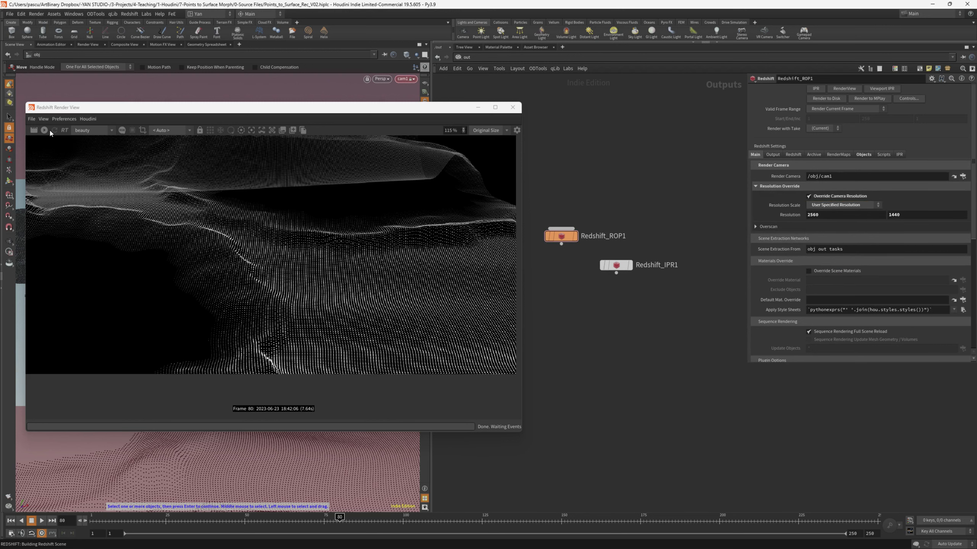
left_click(45, 131)
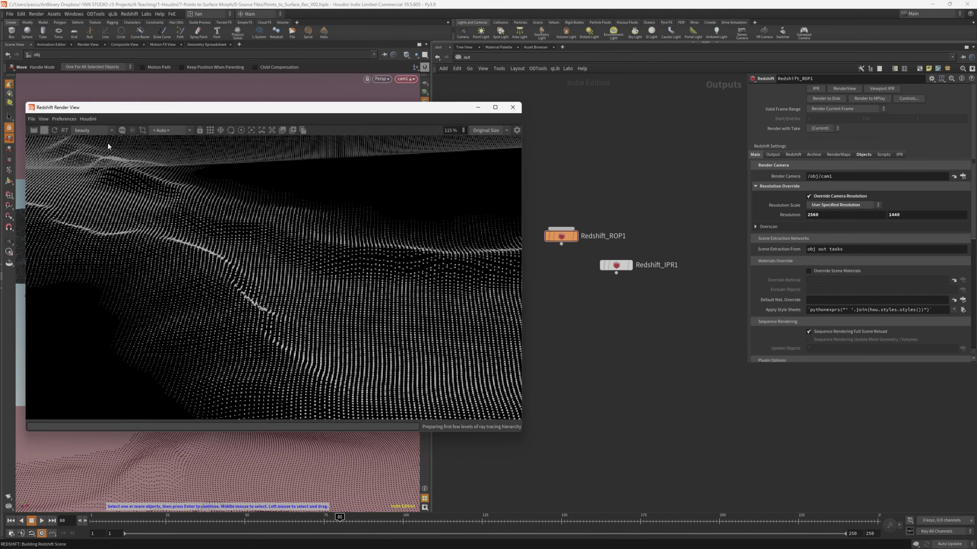
- Zoom out to examine the full points render, and return to the object network
left_click_drag(207, 108, 241, 81)
scroll(244, 236, "down", 1)
scroll(246, 238, "down", 4)
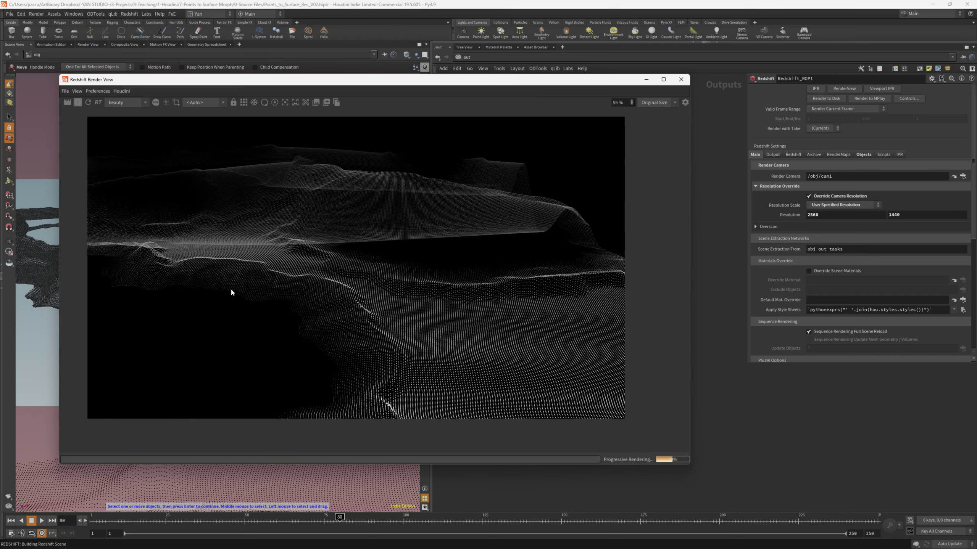
left_click(463, 56)
left_click(480, 93)
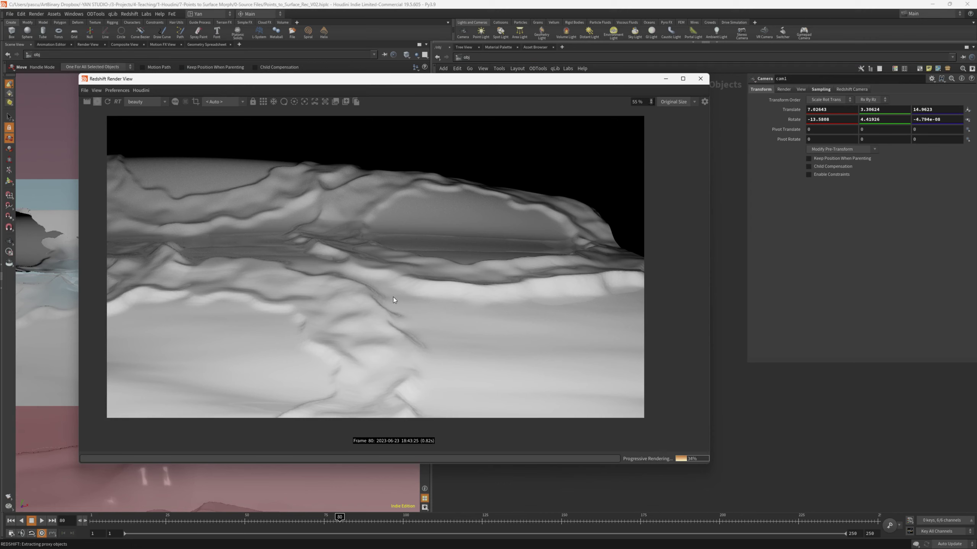
- Create a Redshift material in the mat network and name it surface
left_click(465, 56)
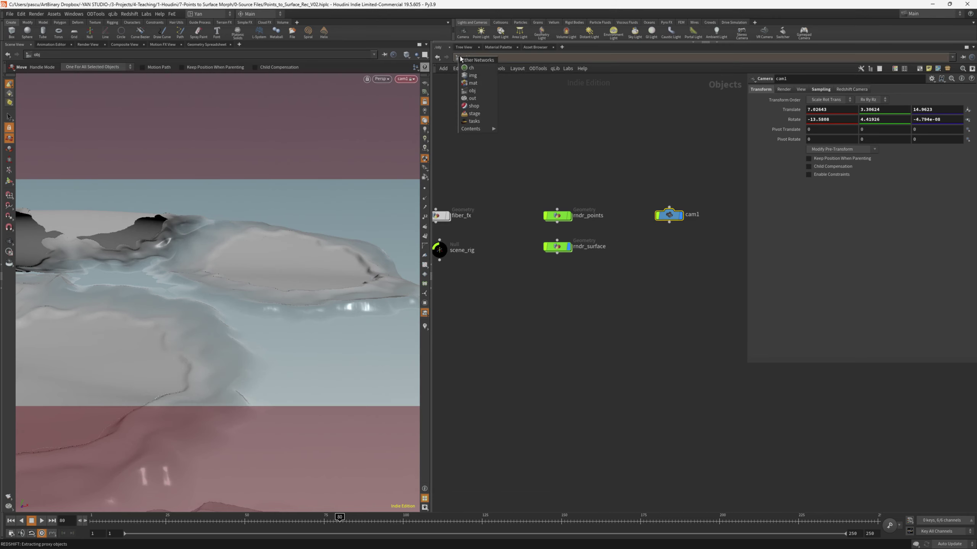
left_click(476, 85)
key("Tab")
type("red")
type("s")
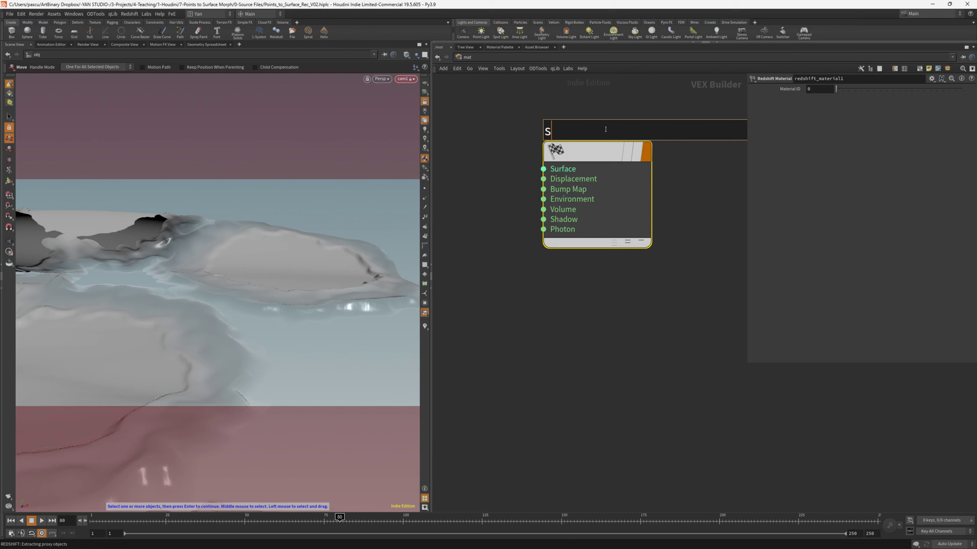
type("urface")
key("Return")
- Duplicate the surface material and name the copy points
key("ctrl+c")
key("ctrl+v")
left_click(599, 317)
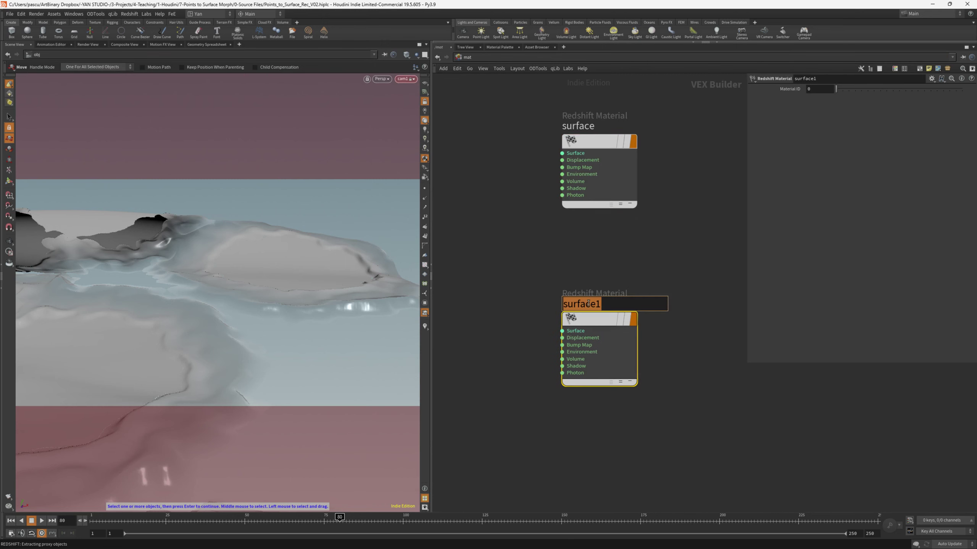
type("points")
key("Return")
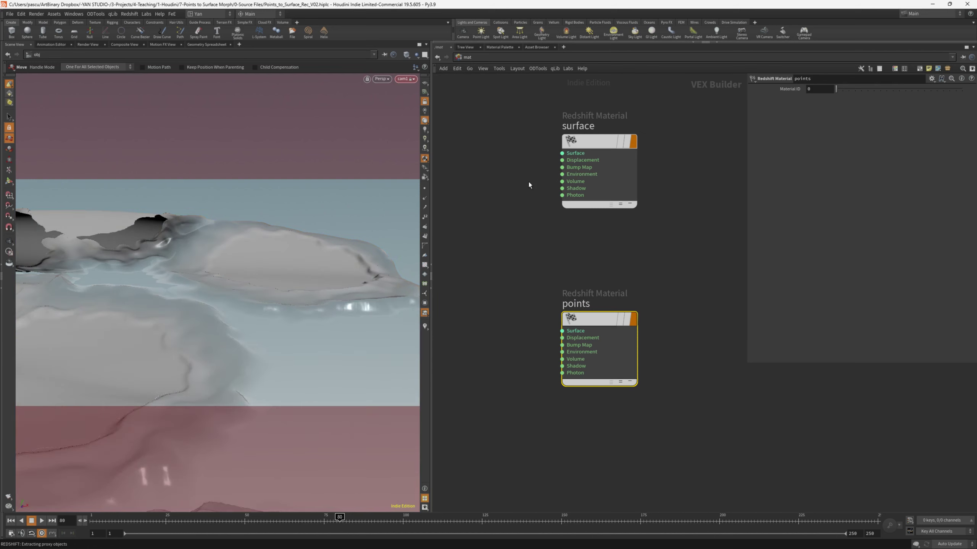
- Assign the /mat/surface material to rndr_surface in the object network and copy its material path
left_click_drag(515, 110, 638, 216)
left_click_drag(455, 83, 645, 220)
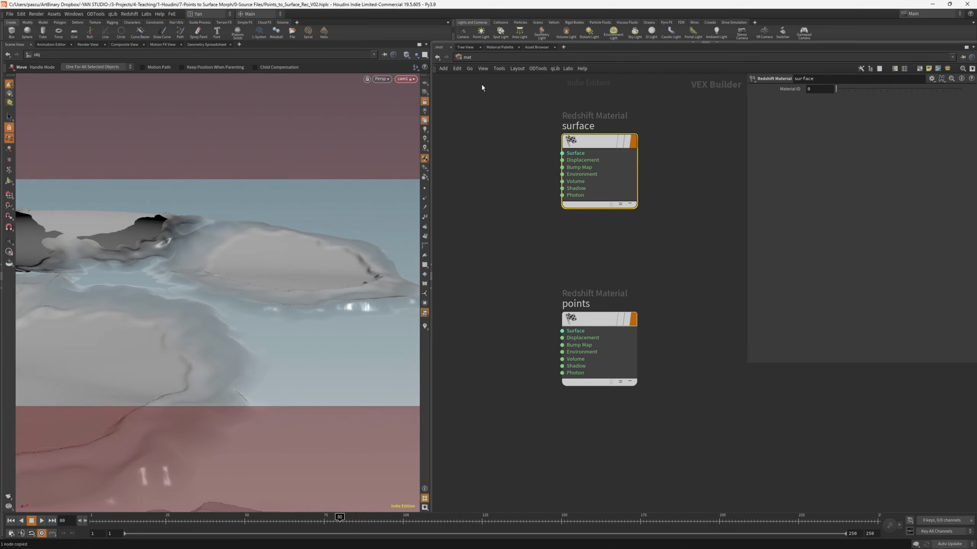
key("u")
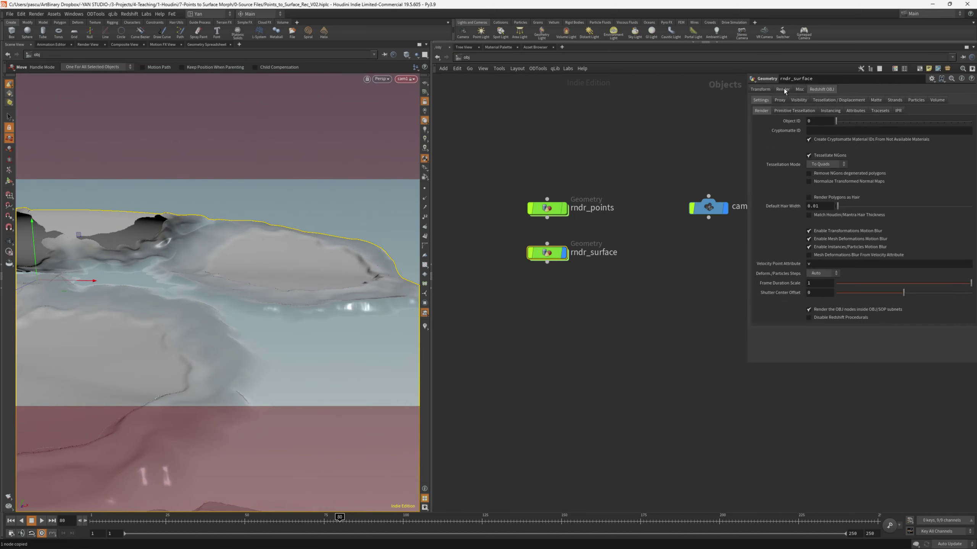
left_click(782, 88)
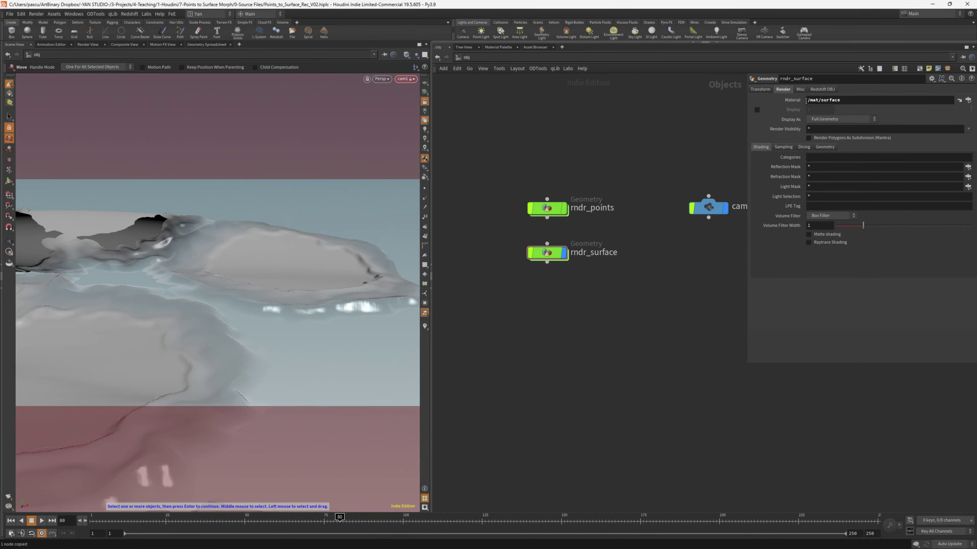
left_click_drag(806, 101, 838, 101)
key("ctrl+c")
- Assign the /mat/points material to rndr_points by reusing the copied path with the name changed to points
left_click(545, 209)
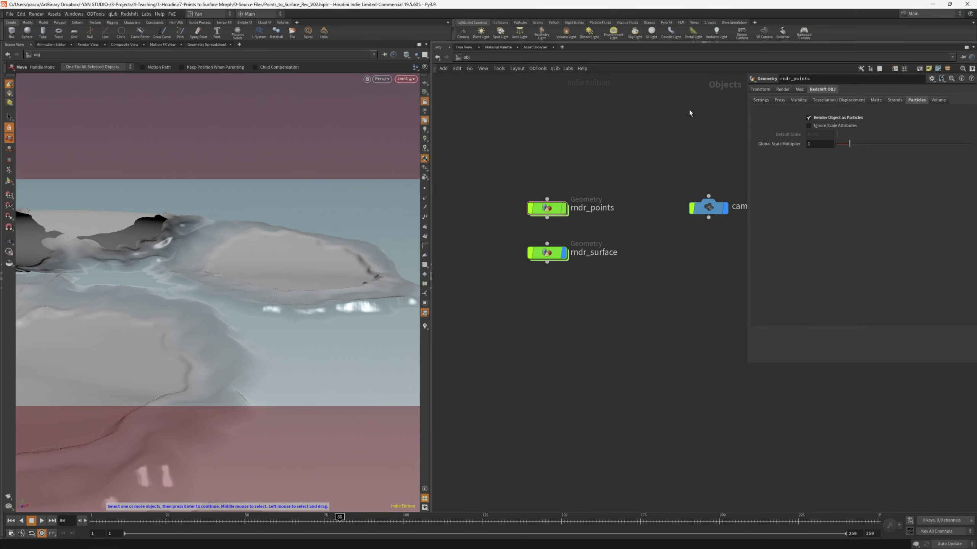
left_click(782, 89)
left_click(823, 101)
key("ctrl+v")
double_click(823, 100)
type("points")
- Create an RS Standard Material in the mat network and connect its outColor to the surface material's Surface input
left_click(465, 57)
left_click(469, 85)
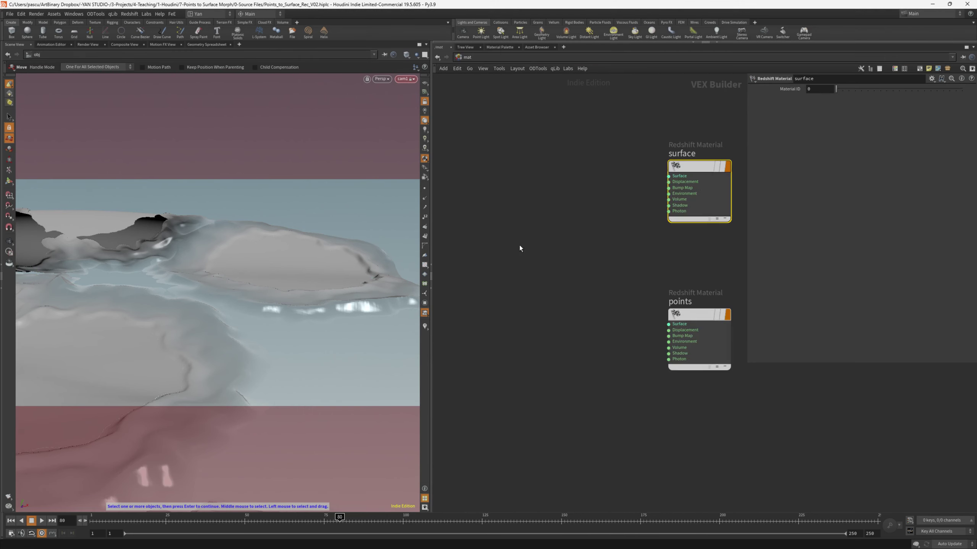
key("Tab")
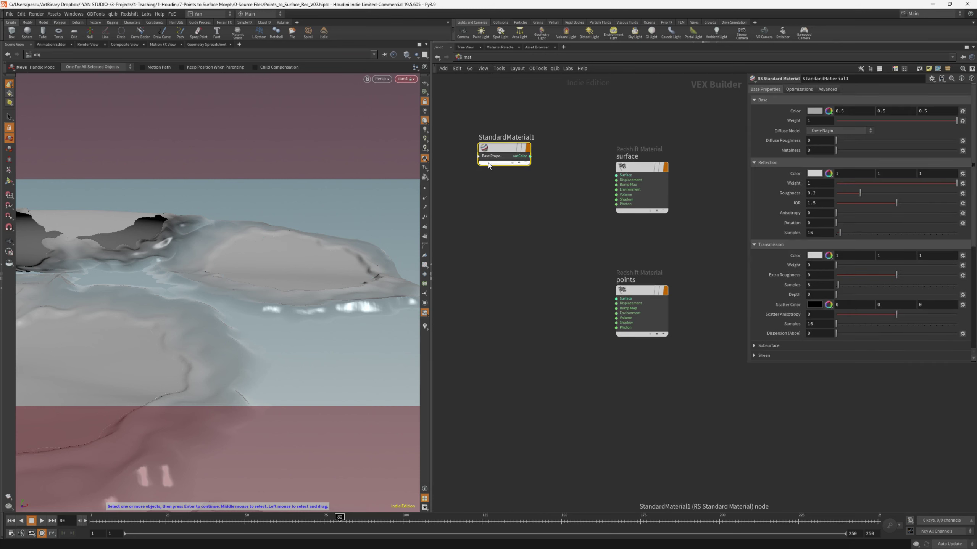
left_click(480, 156)
left_click_drag(531, 161, 604, 166)
- Make room around the points material and duplicate the standard material node beside it
scroll(603, 159, "down", 2)
left_click_drag(632, 243, 637, 320)
left_click_drag(535, 123, 538, 323, "alt")
- Return to the object network and add a null below cam1, undoing the last node change
key("u")
scroll(654, 216, "up", 3)
key("Tab")
type("null")
key("Return")
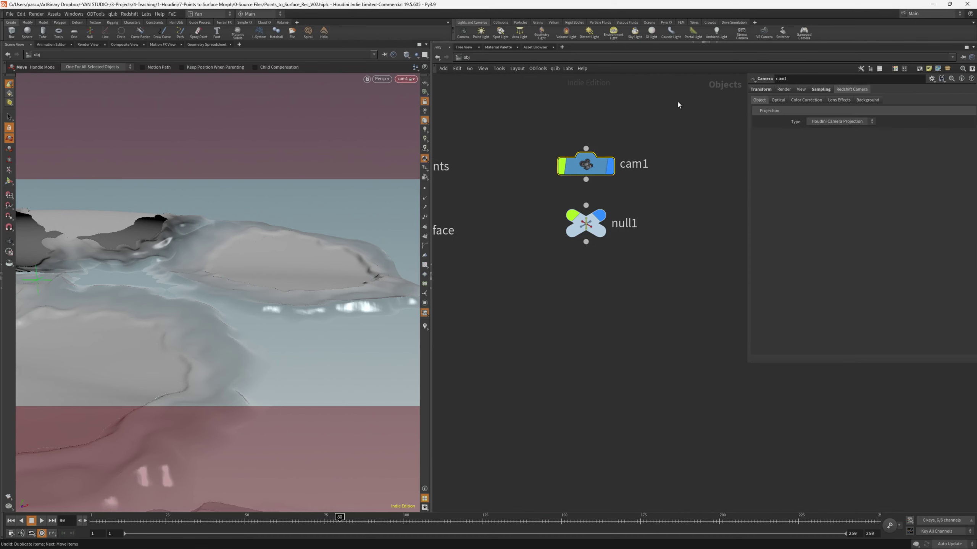
key("ctrl+z")
- In cam1's Redshift optical settings, disable Use Houdini camera focus/fstop and assign null1 as the depth-of-field object
left_click(777, 99)
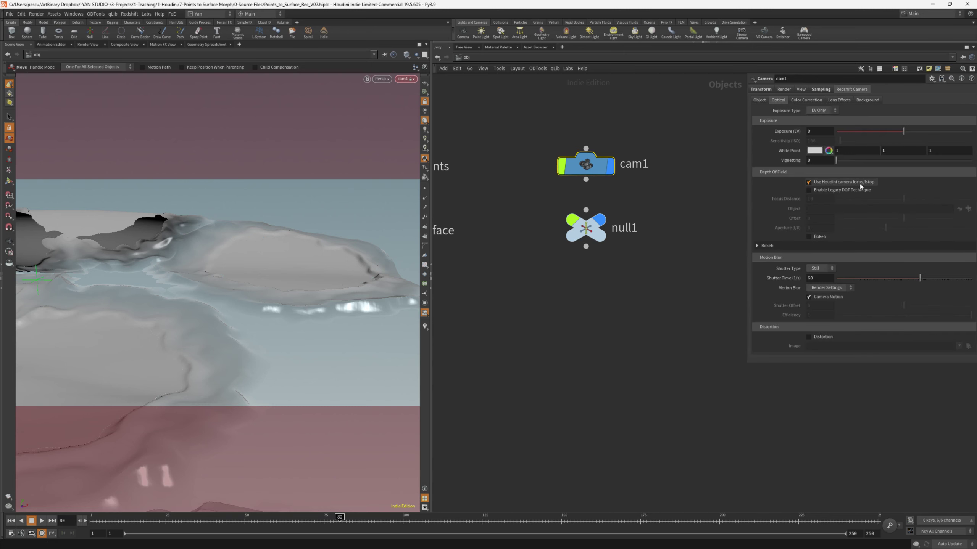
left_click(868, 184)
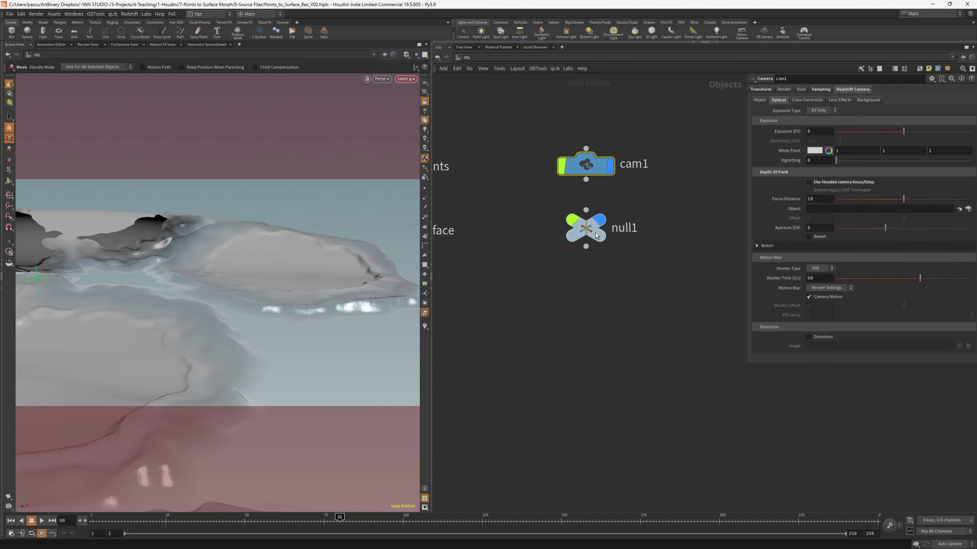
left_click_drag(822, 215, 822, 215)
- Rename the null below cam1 as focus_point
double_click(624, 228)
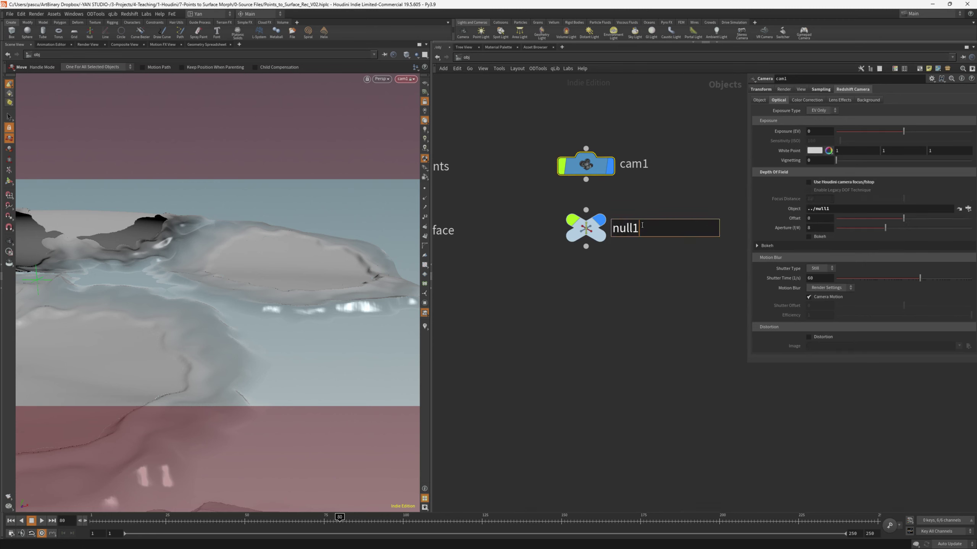
type("focus_point")
key("Return")
- Unlock the camera from the view and move focus_point onto the nearest island's rim, at about 6.92, 0.97, 4.18
left_click(425, 103)
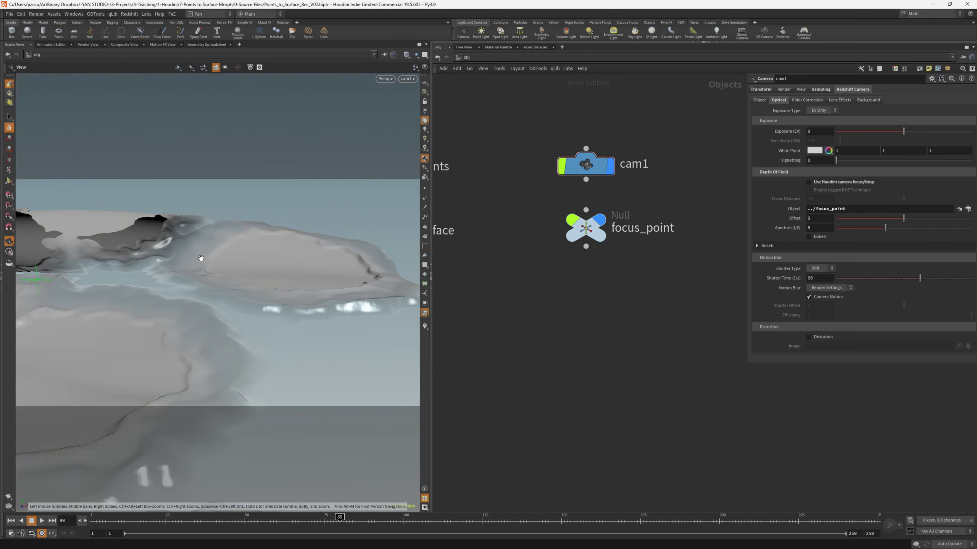
left_click_drag(199, 258, 372, 286, "alt")
left_click(302, 195)
left_click_drag(333, 258, 247, 274)
left_click_drag(267, 243, 271, 224)
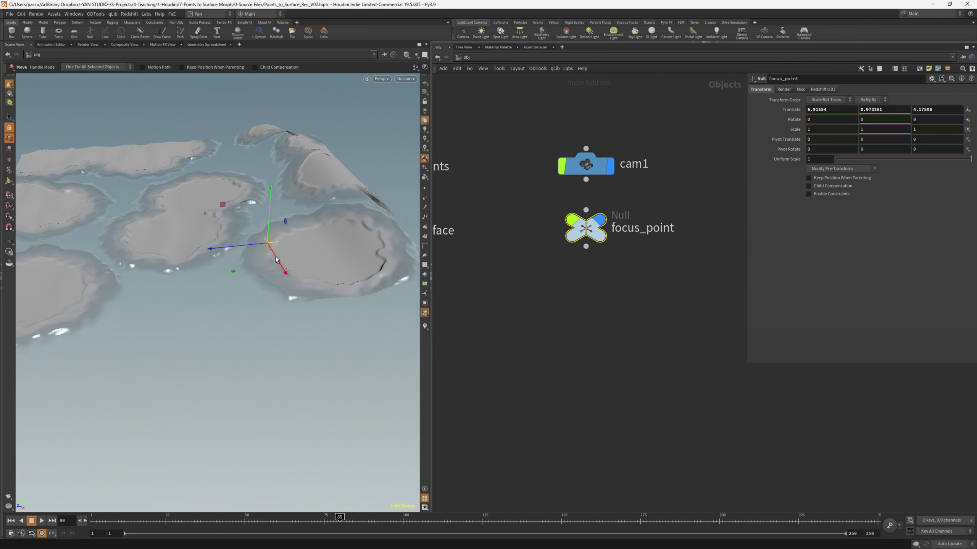
- Enable Bokeh in cam1's depth-of-field settings and set the aperture to 1
left_click_drag(711, 158, 535, 181)
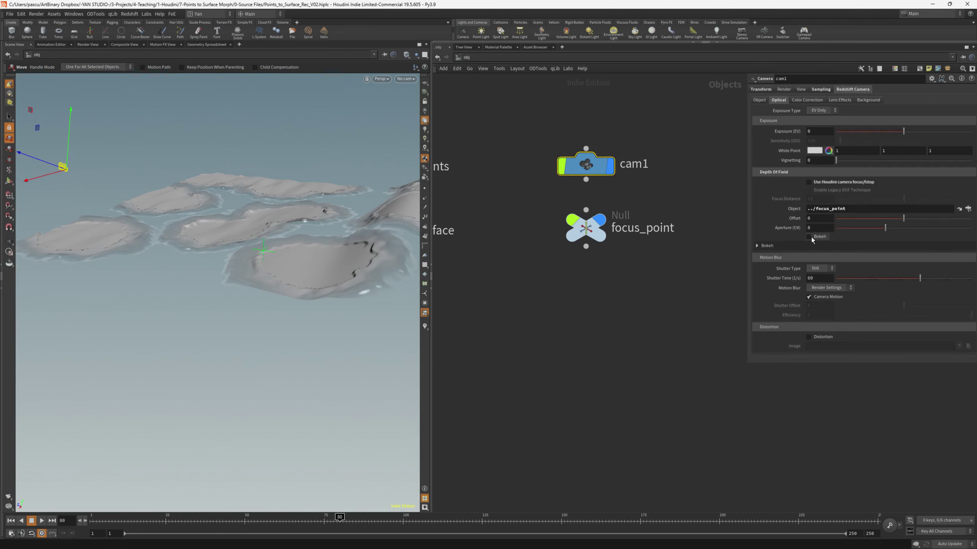
left_click(809, 237)
mouse_move(594, 225)
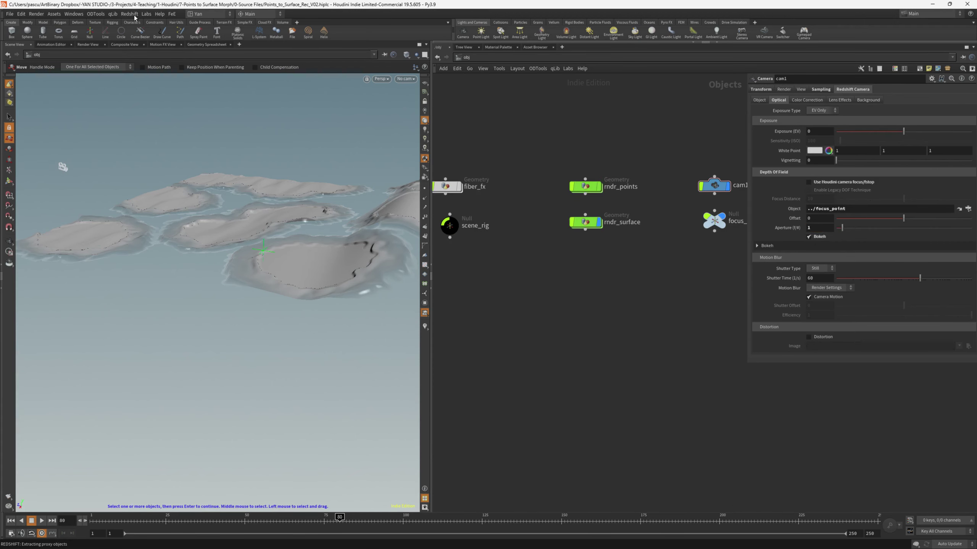
- Open the Redshift RenderView and examine the depth of field on the surface up close
left_click(130, 14)
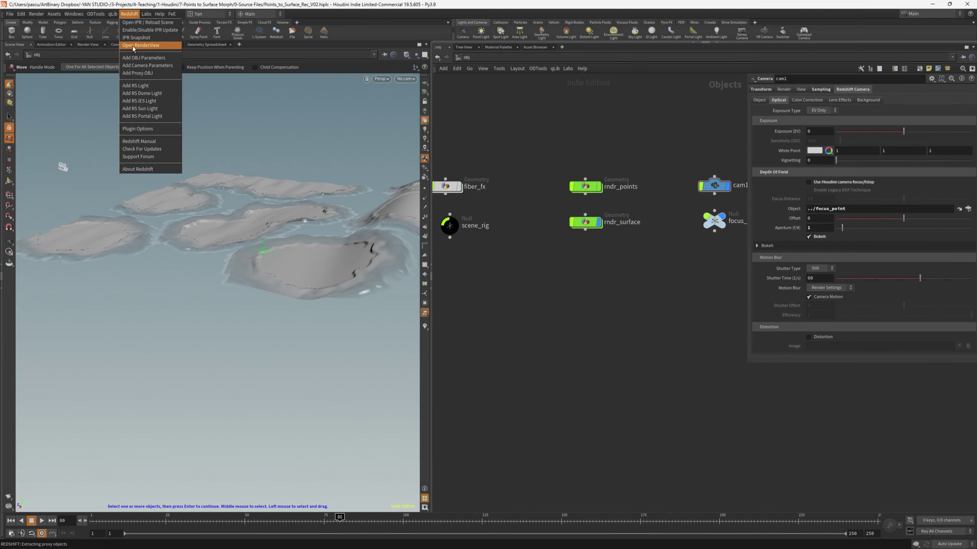
left_click(134, 46)
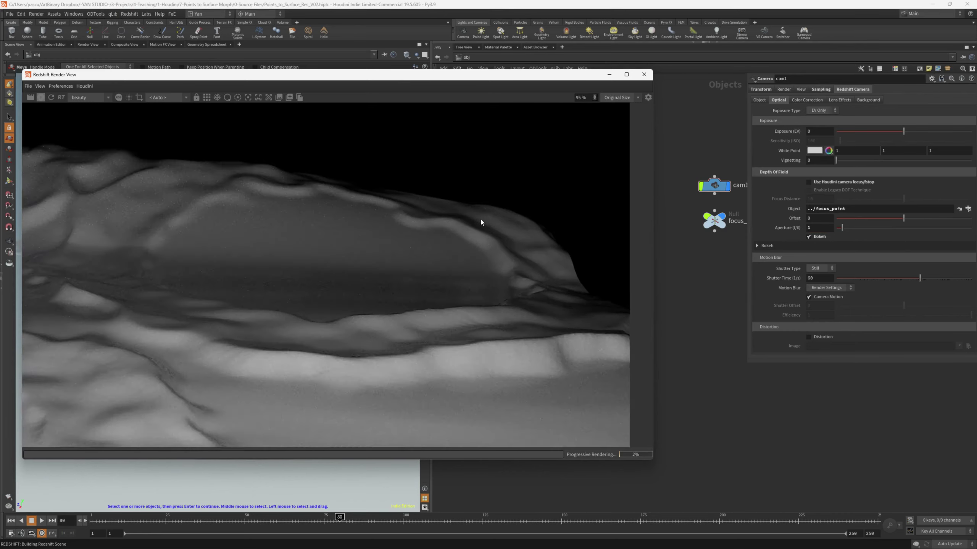
scroll(480, 223, "up", 1)
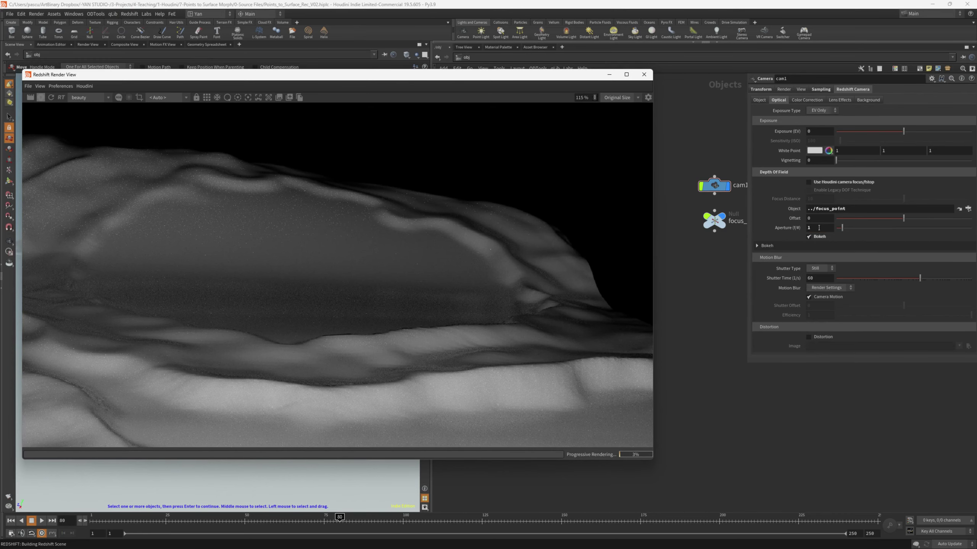
- Set cam1's aperture to .25, check the blur in the render, and undo the last transform handle change
left_click_drag(818, 228, 785, 228)
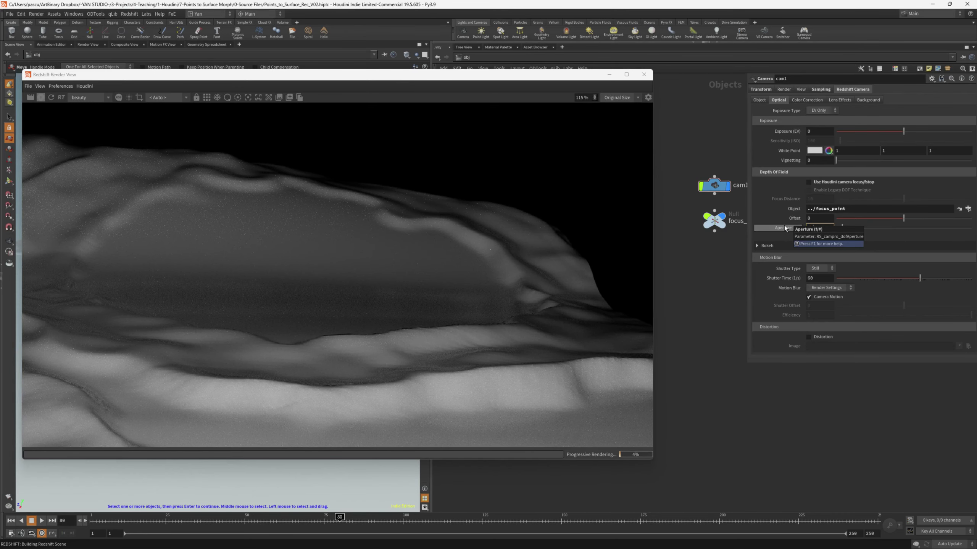
scroll(424, 227, "up", 2)
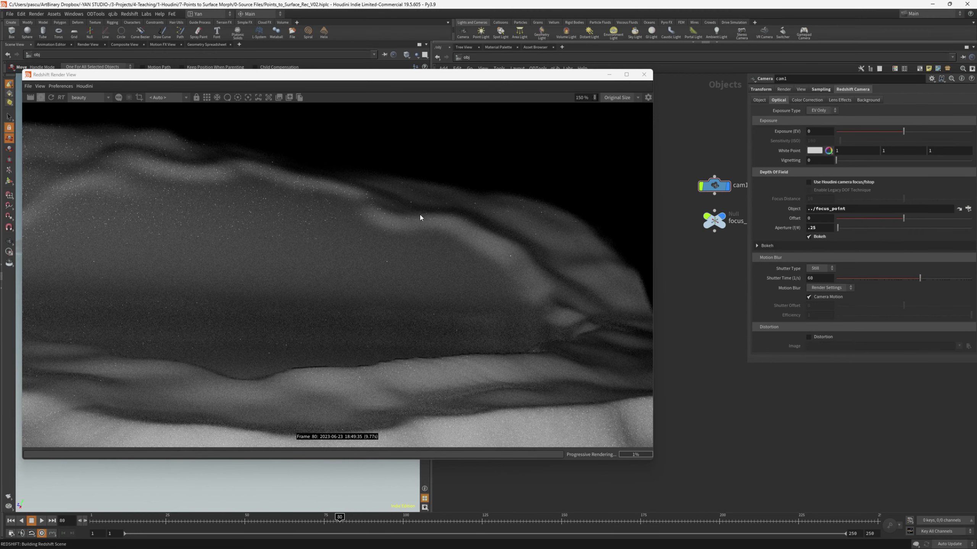
key("ctrl+z")
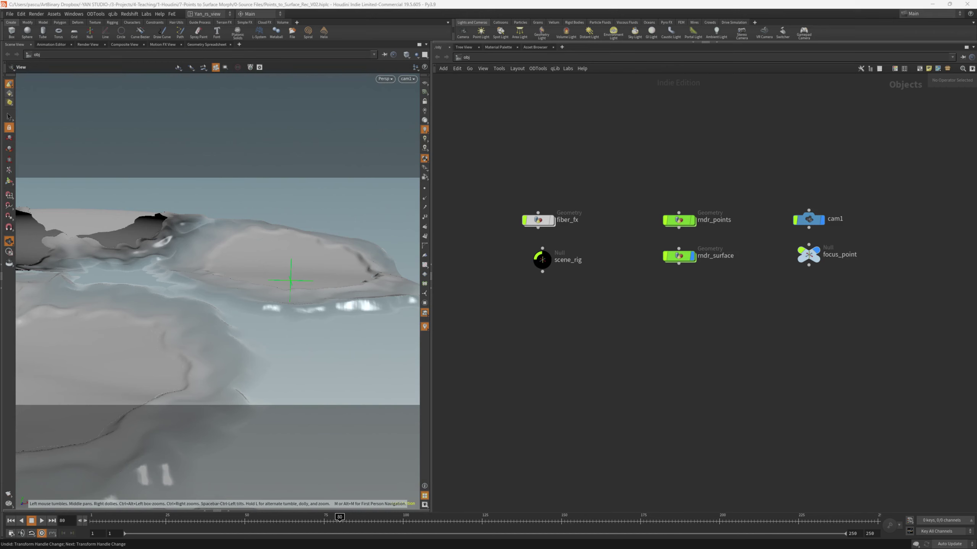
- Create an RSLight in the object network and place it below scene_rig
key("Tab")
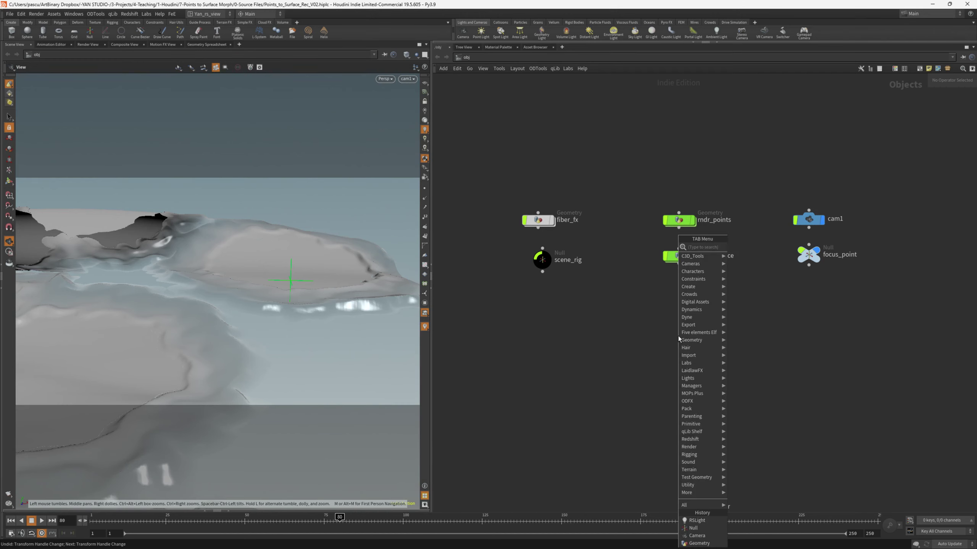
type("rsl")
key("Return")
left_click(555, 319)
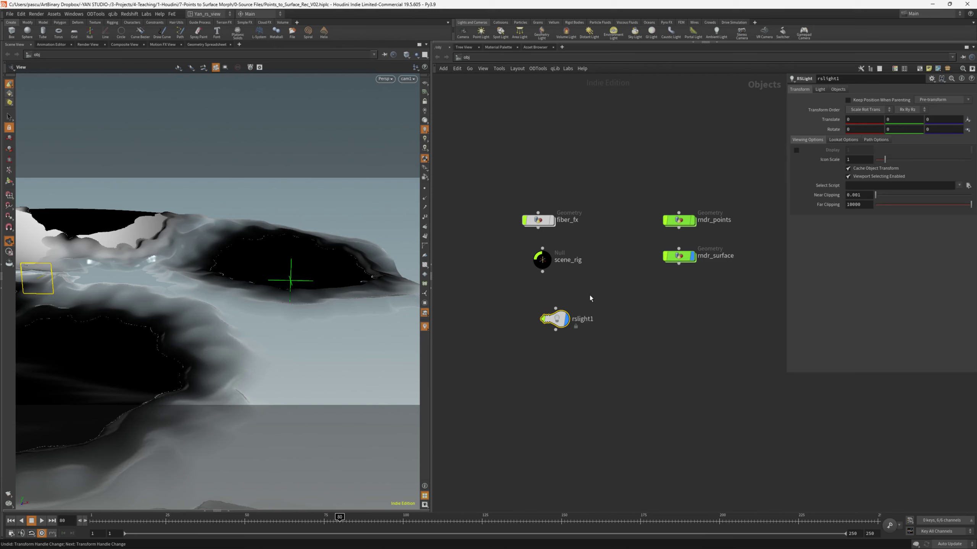
- Move and rotate rslight1 in the viewport so that it sits over the island near focus_point
left_click(819, 90)
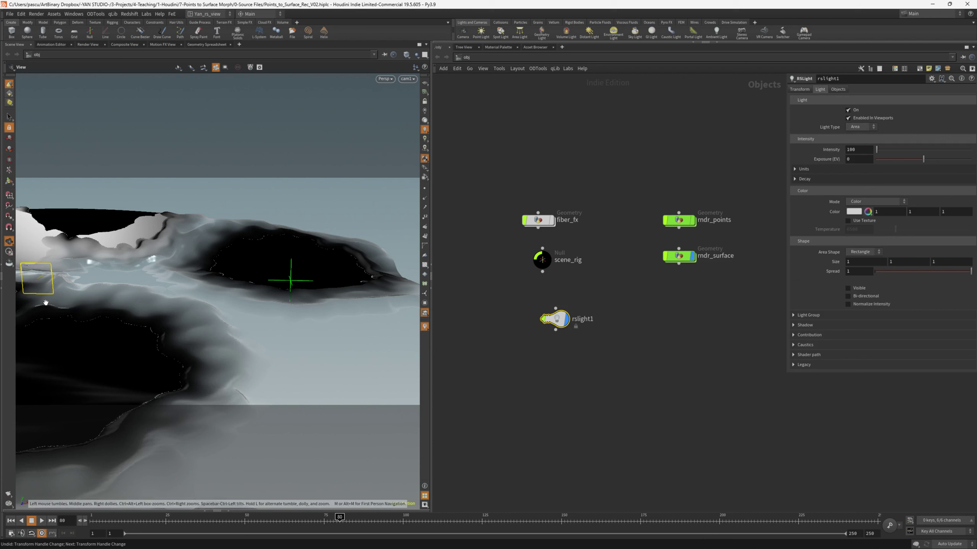
left_click(8, 140)
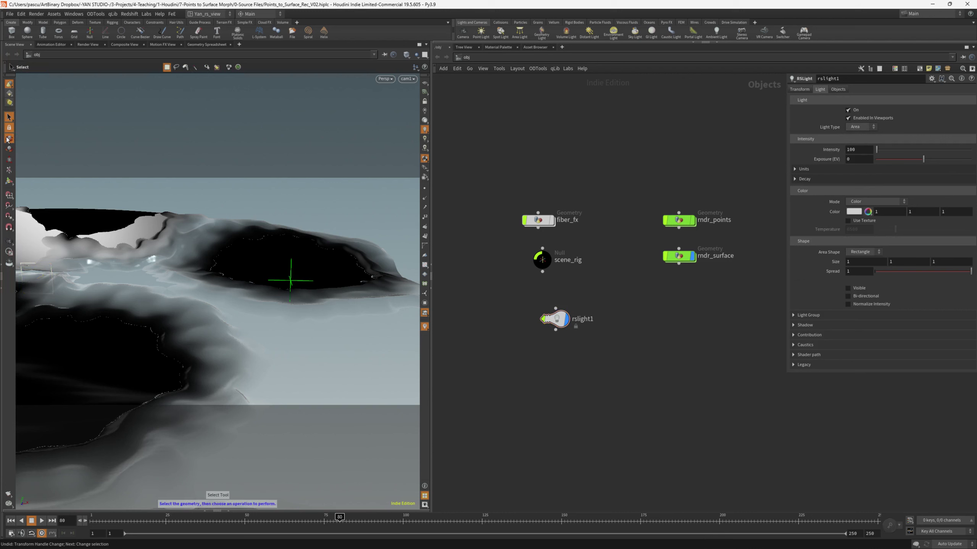
left_click(8, 138)
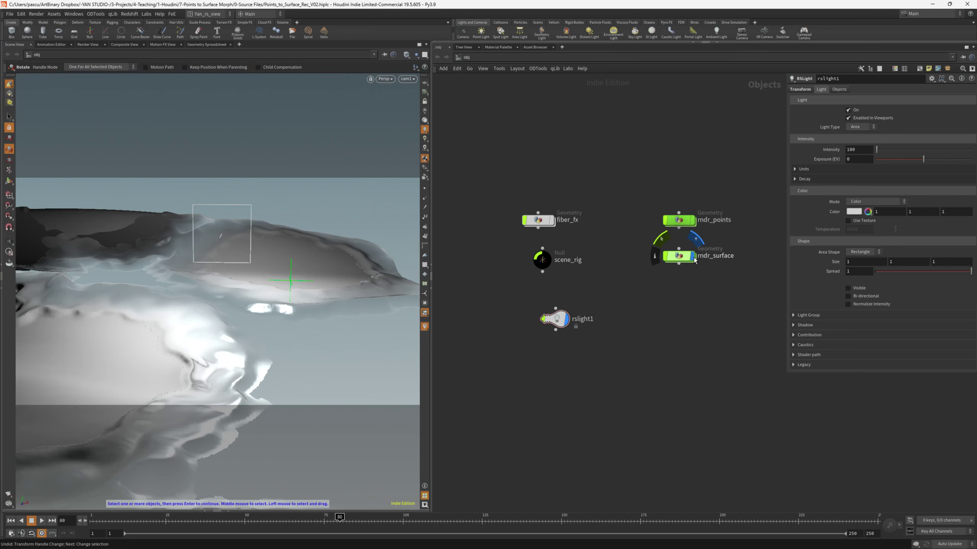
- Hide rndr_surface, dock the Redshift RenderView below the viewport, and start the render
left_click(693, 257)
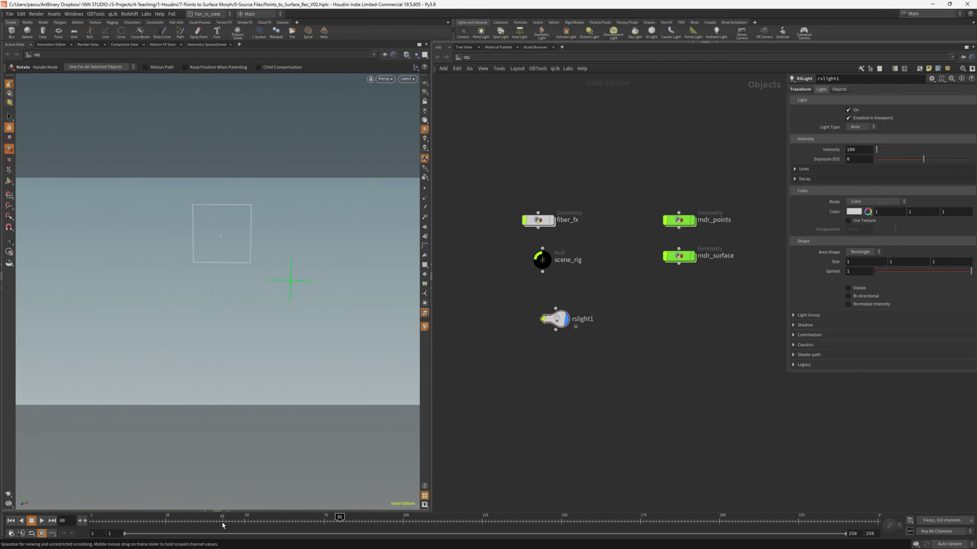
left_click(205, 511)
left_click(21, 302)
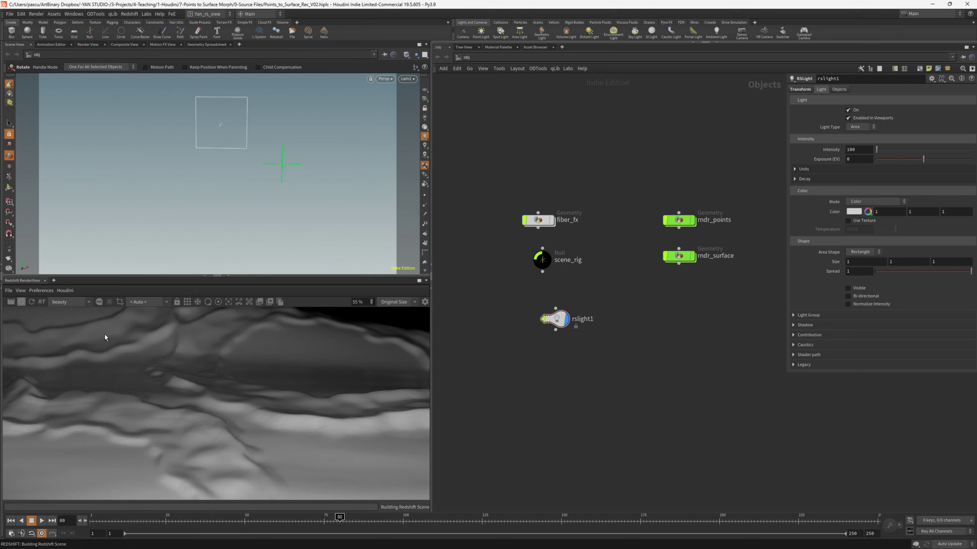
- Make rslight1's area shape Visible in the render and inspect it up close
left_click_drag(539, 369, 540, 370)
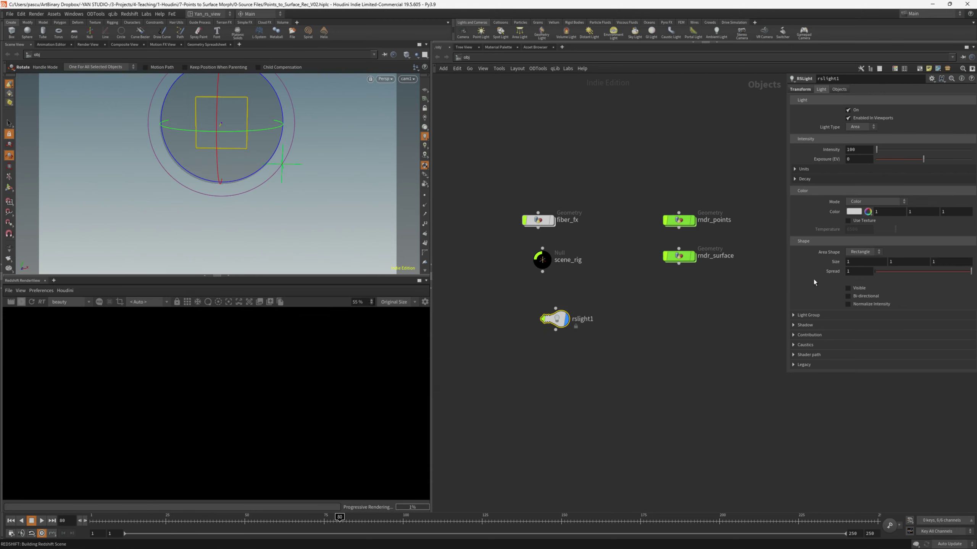
left_click(853, 289)
scroll(235, 357, "up", 3)
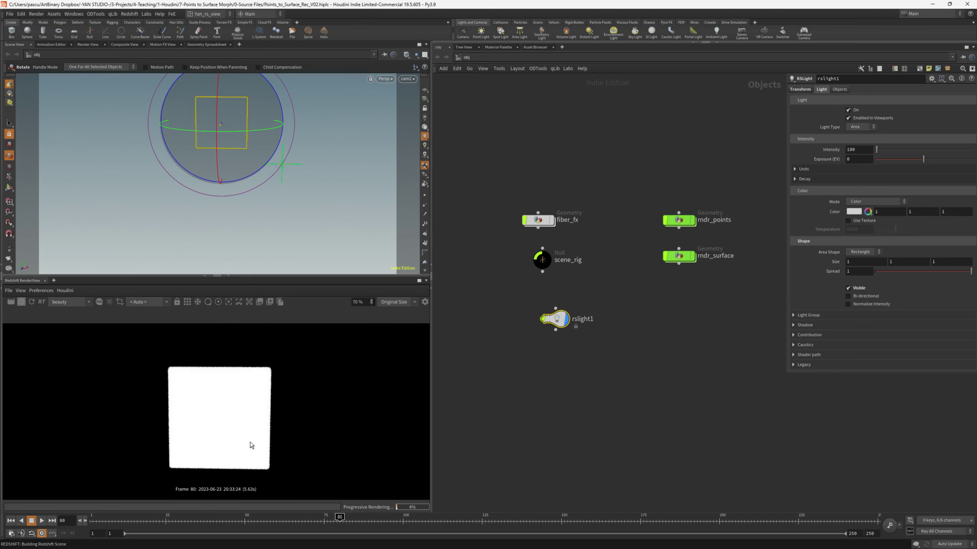
scroll(247, 462, "up", 1)
- Allow editing of rslight1's contents and enter the redshift_vopnet inside its light_shader network
right_click(564, 321)
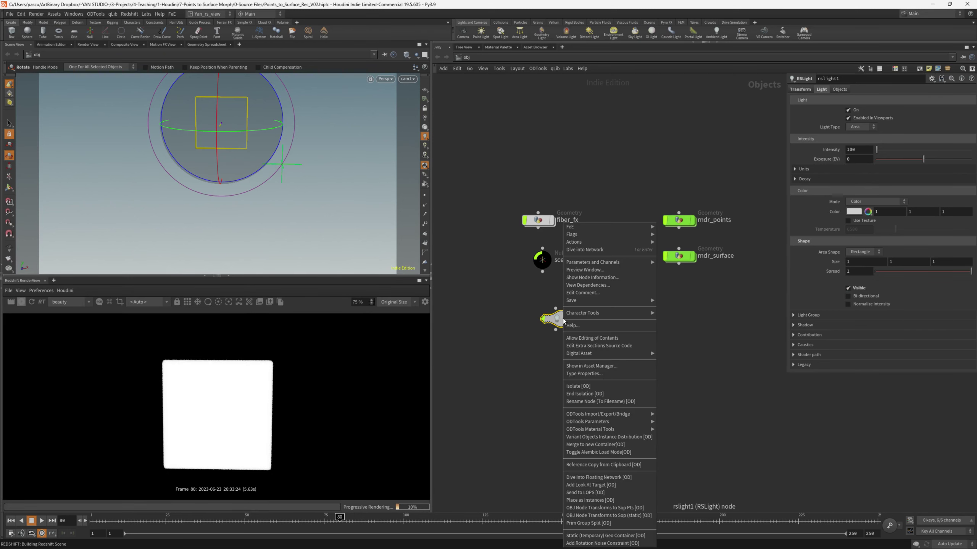
left_click(574, 338)
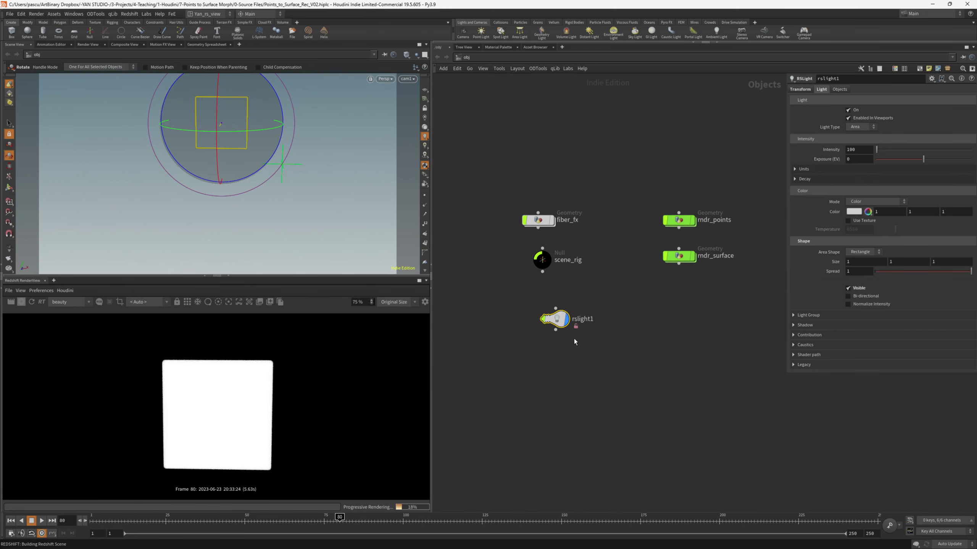
double_click(560, 320)
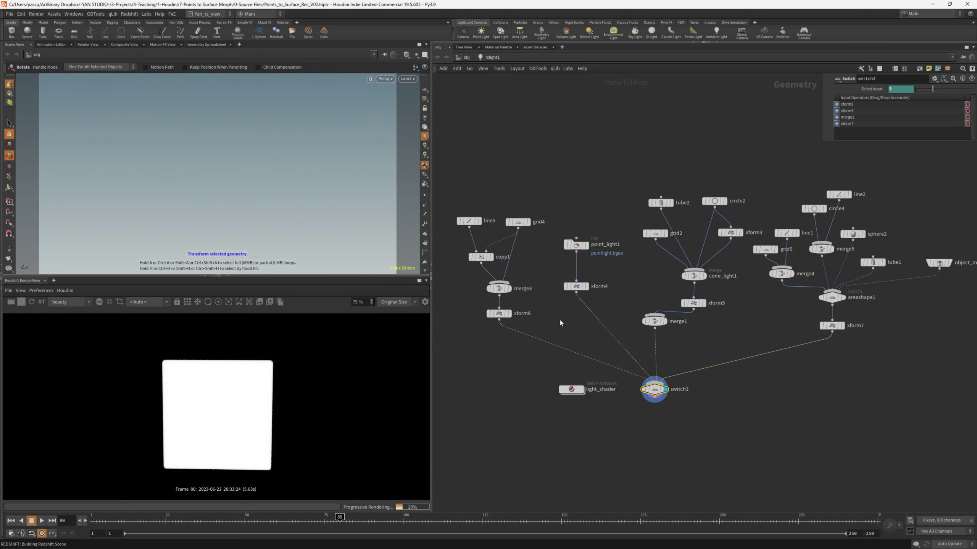
double_click(574, 392)
double_click(703, 296)
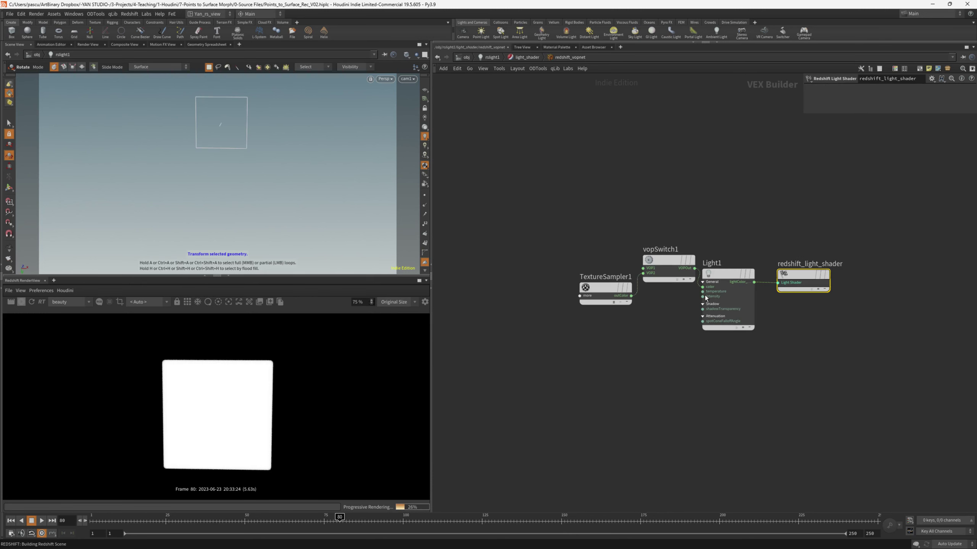
- Create an RS Ramp in the light shader network and connect its outColor to Light1's intensity input
left_click(612, 338)
key("Tab")
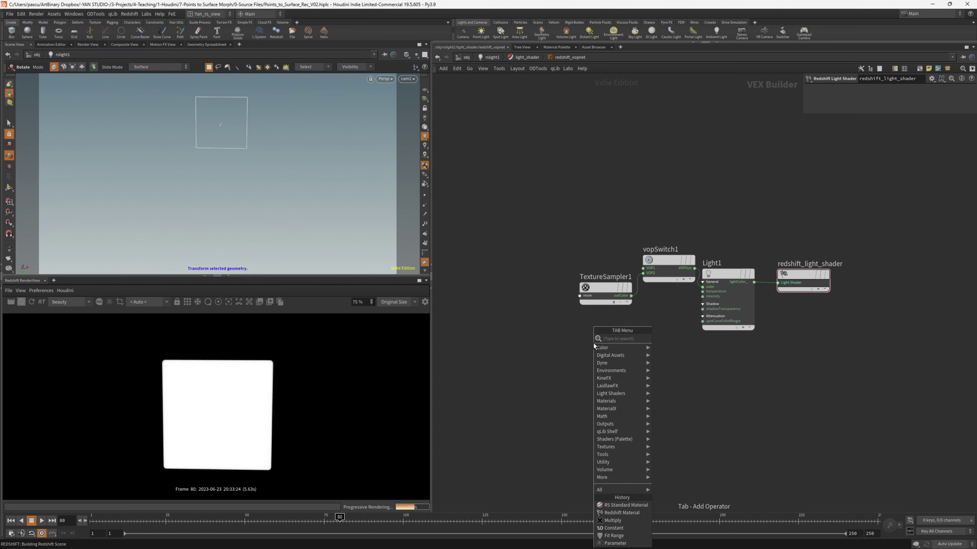
type("rsramp")
key("Return")
key("Return")
left_click_drag(625, 352, 720, 297)
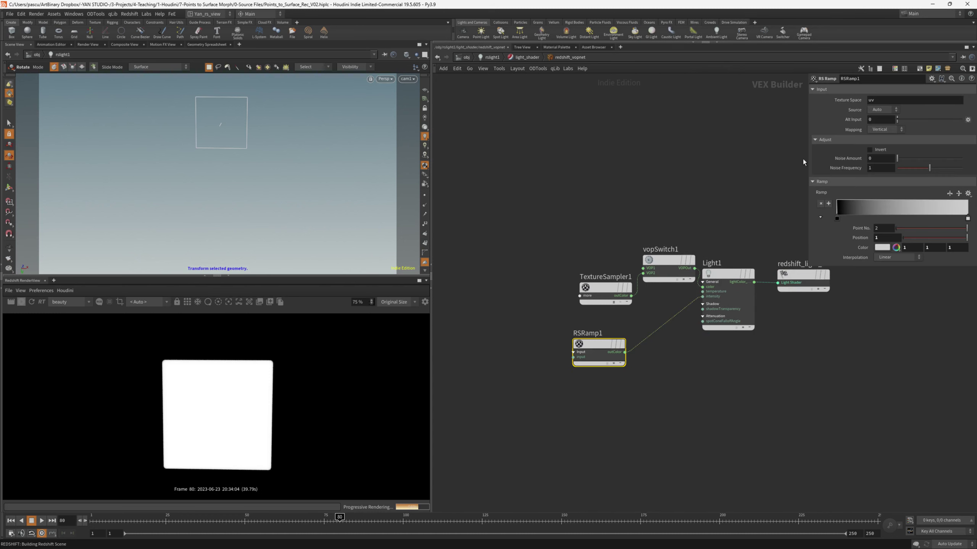
- Set RSRamp1's source to UV Map and mapping to Circular, and move the ramp's white end point close to its start
left_click(887, 110)
left_click(883, 122)
left_click(883, 122)
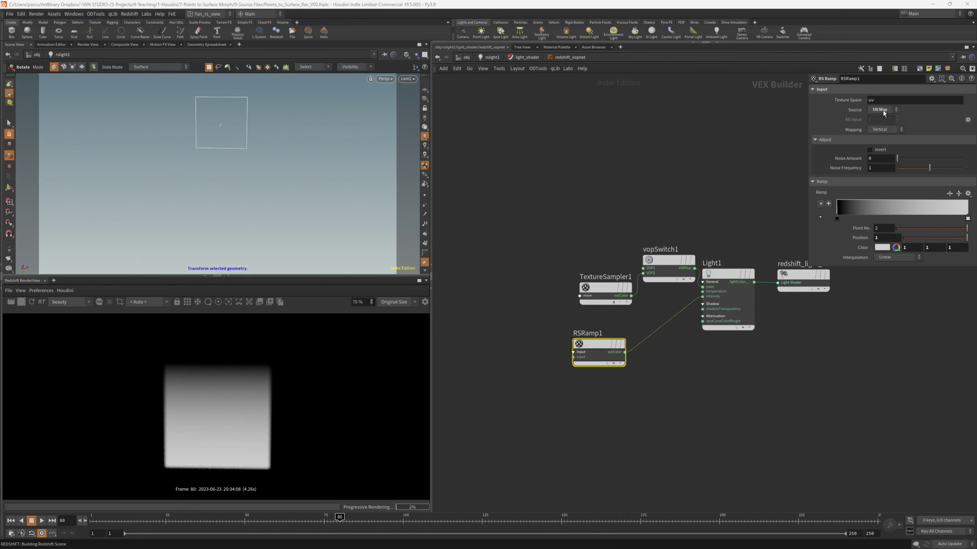
left_click(884, 129)
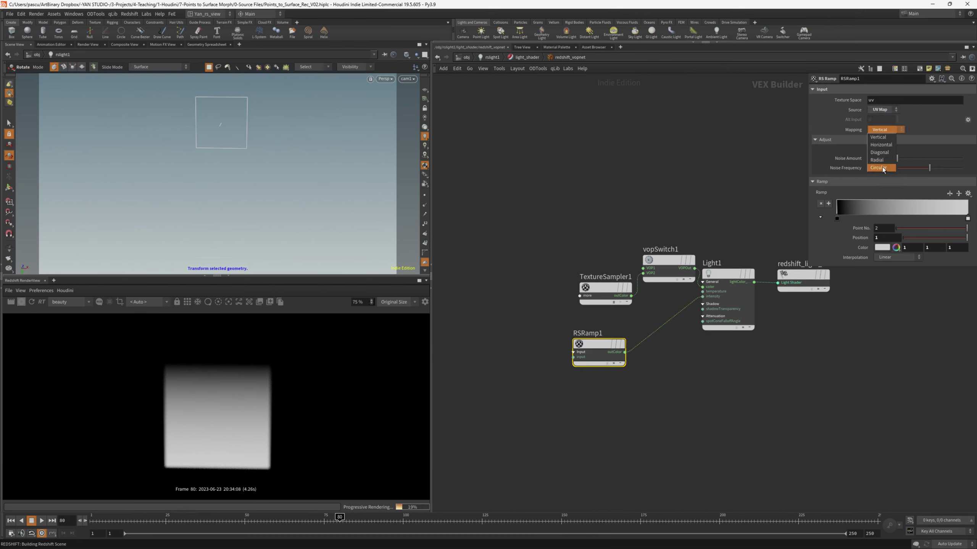
left_click(883, 168)
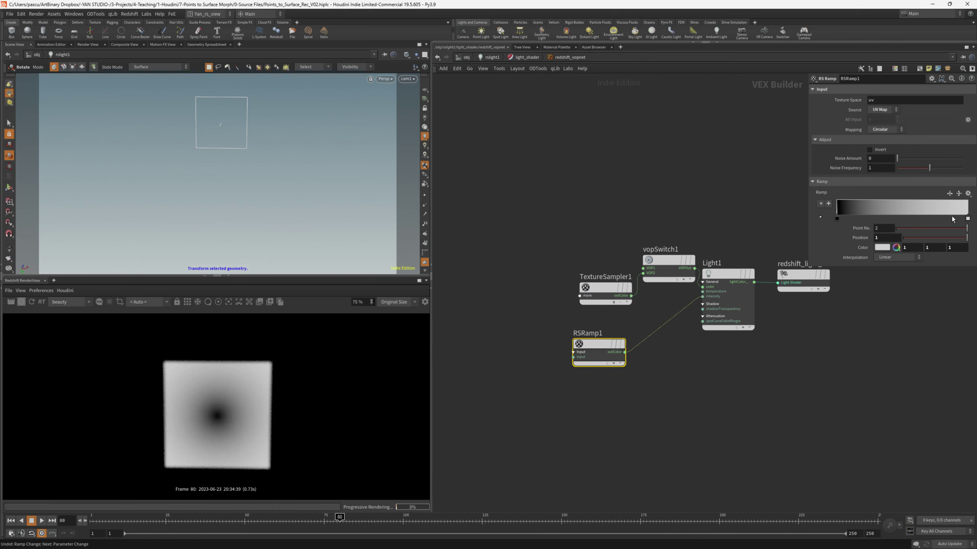
left_click_drag(968, 219, 853, 218)
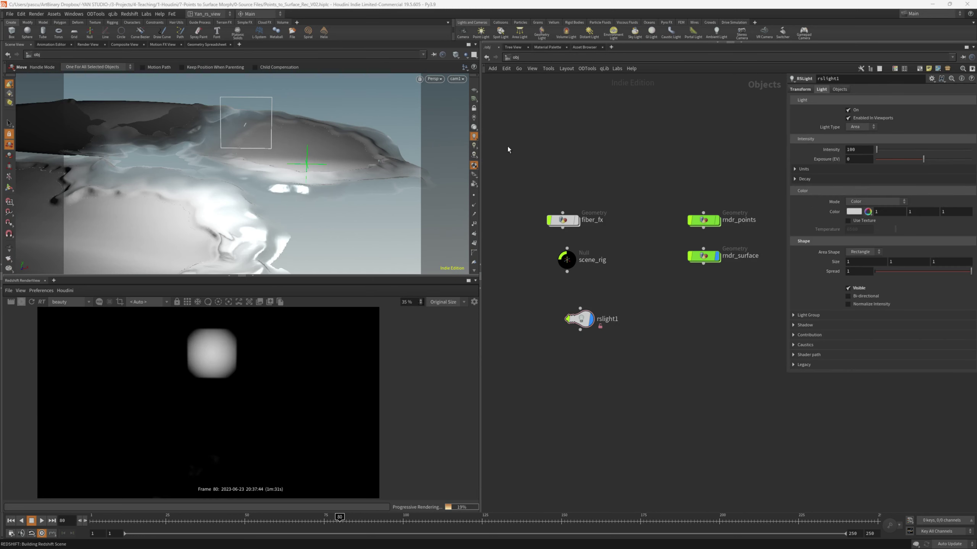
- Split the viewport into two views side by side and raise rslight1's exposure to 12
left_click(474, 58)
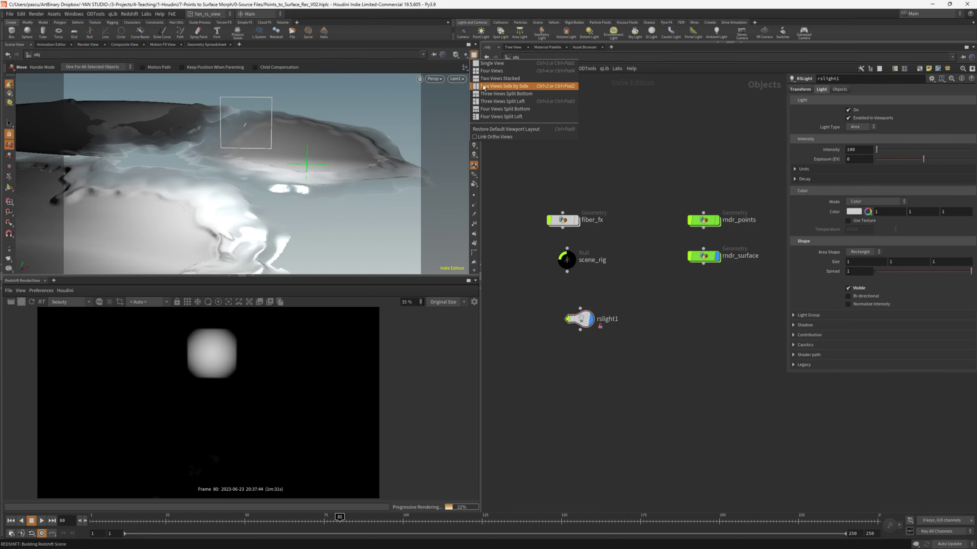
left_click(500, 89)
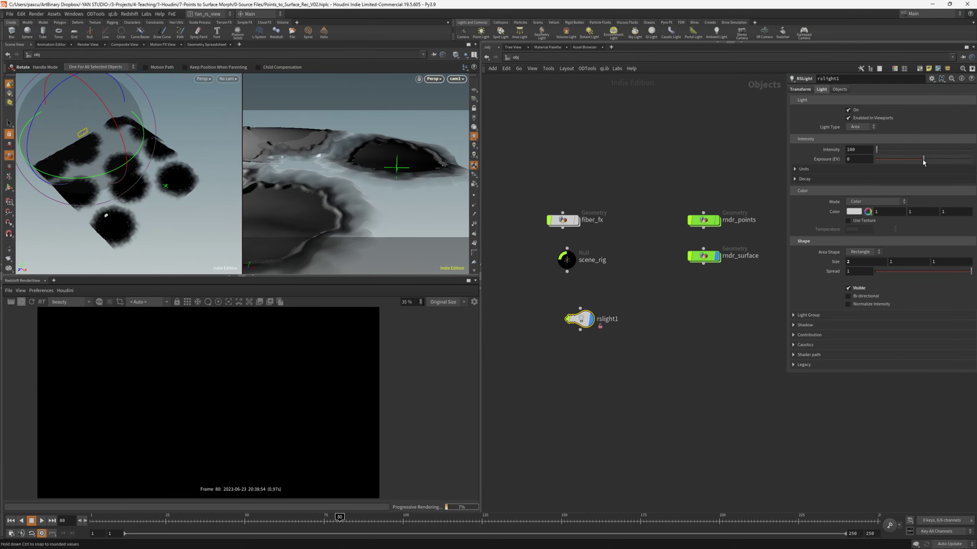
left_click_drag(923, 160, 945, 157)
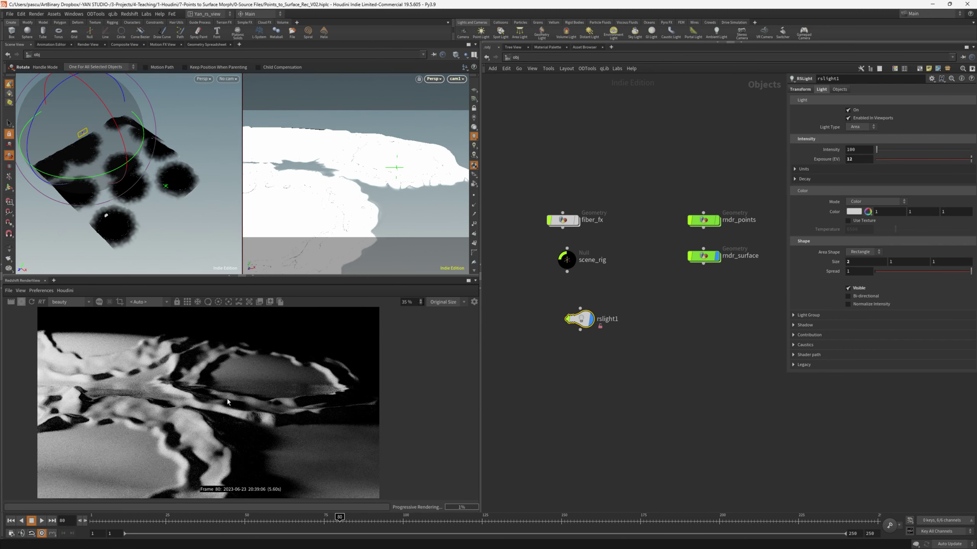
scroll(207, 388, "up", 5)
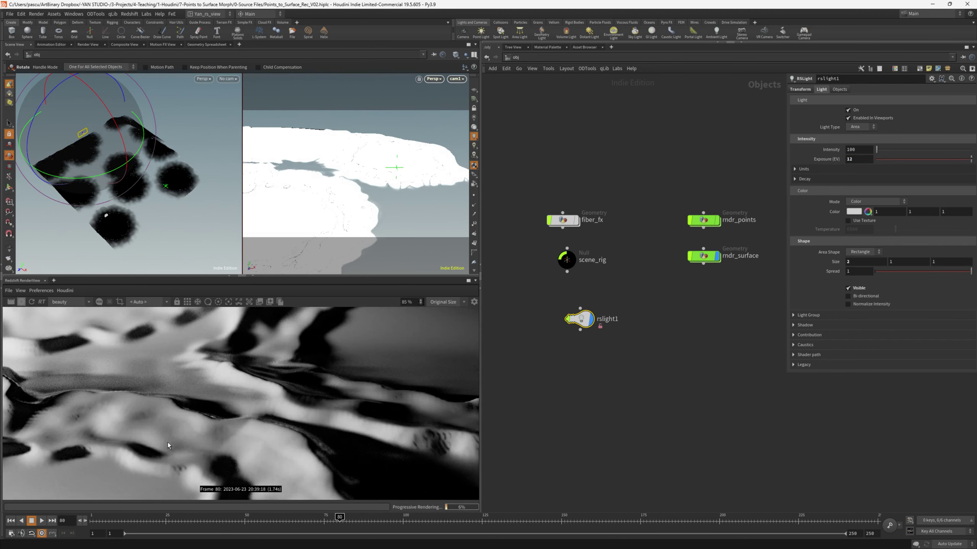
scroll(168, 443, "up", 3)
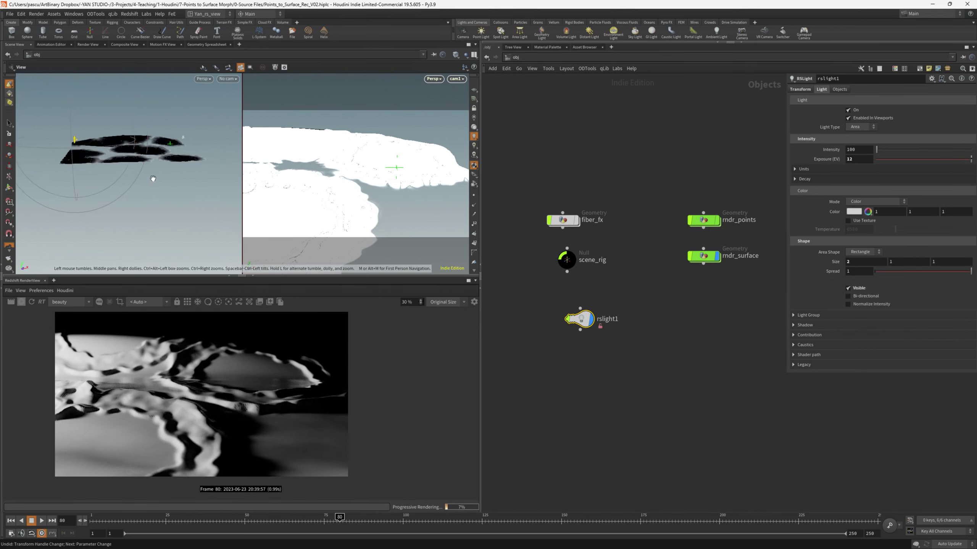
- Move rslight1 along the far edge of the surface and rename it left
left_click_drag(148, 179, 103, 177)
key("t")
left_click_drag(160, 119, 172, 117)
double_click(608, 319)
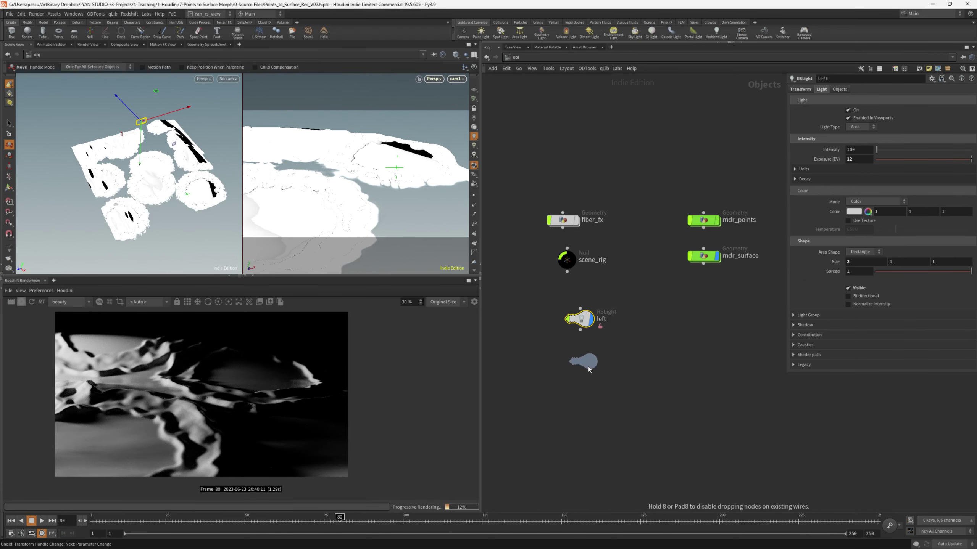
- Duplicate the left light, place the copy named right on the opposite side of the surface, and adjust its exposure
left_click_drag(589, 366, 588, 366, "alt")
left_click_drag(126, 105, 188, 192)
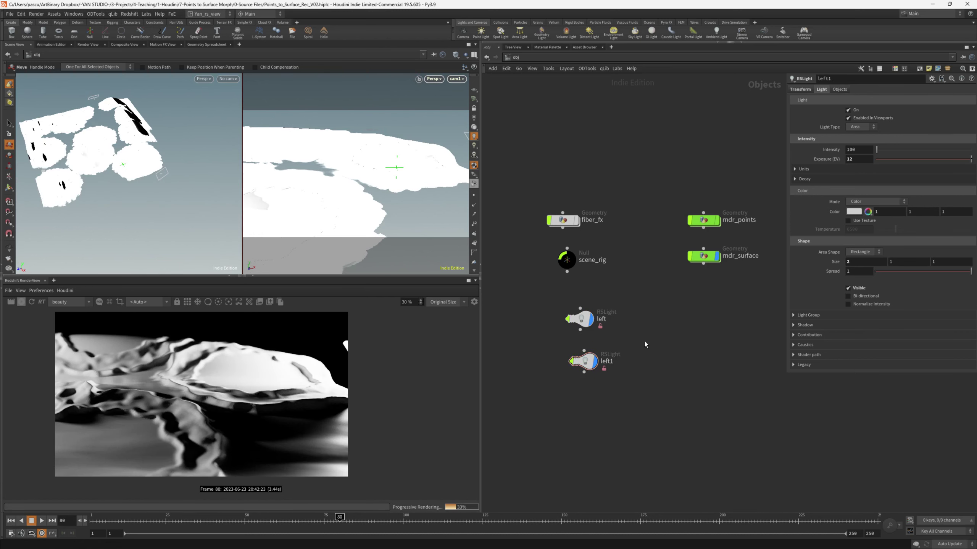
left_click_drag(653, 345, 550, 380)
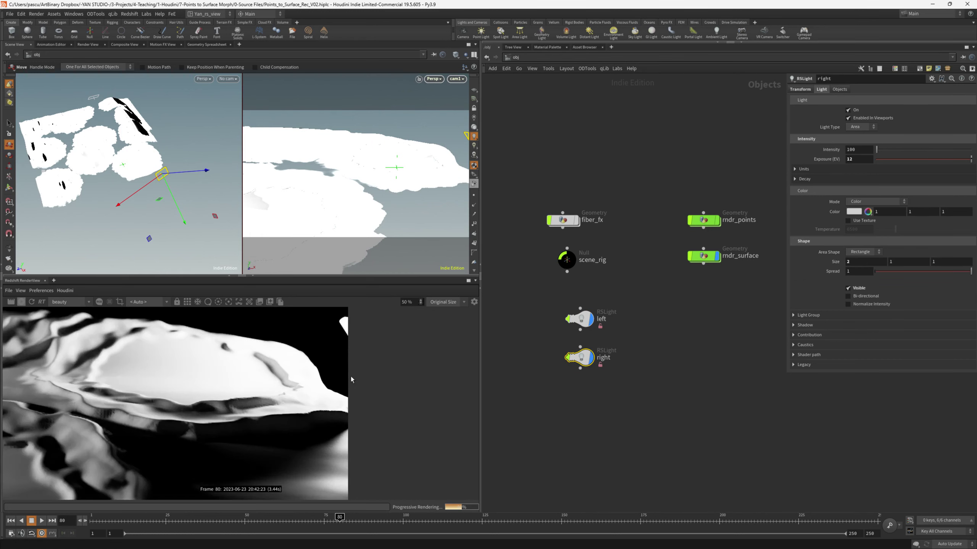
scroll(297, 371, "down", 1)
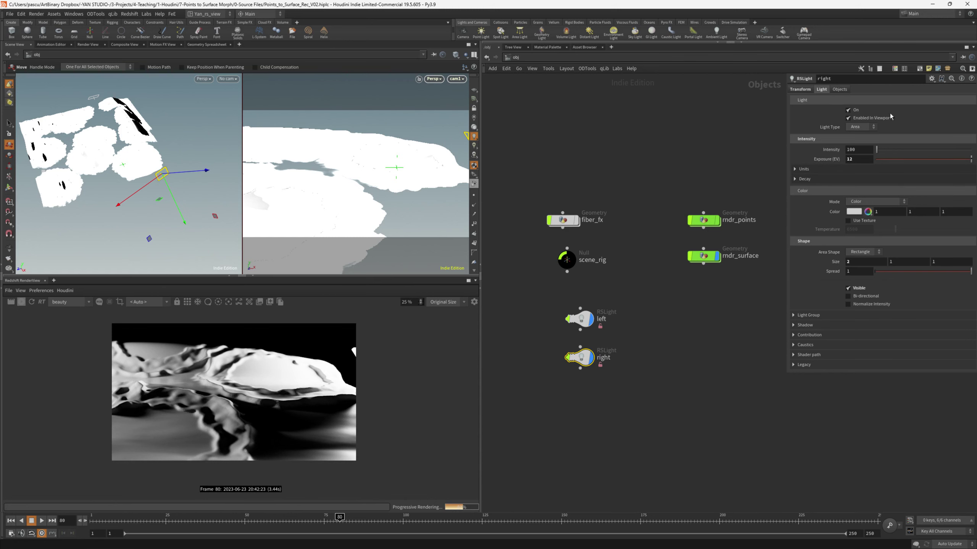
left_click_drag(858, 159, 799, 160)
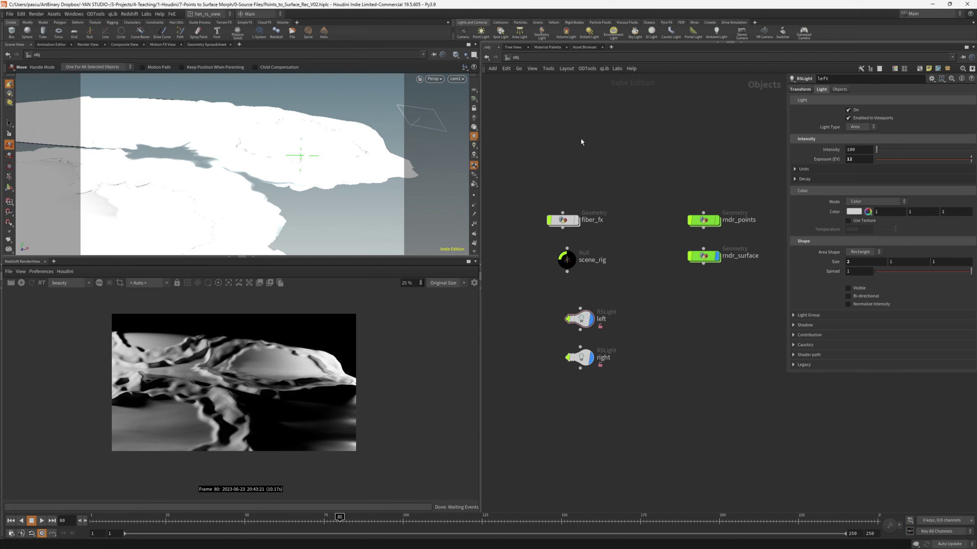
- Switch the viewport to headlight-only lighting and move the timeline to frame 88
left_click(474, 127)
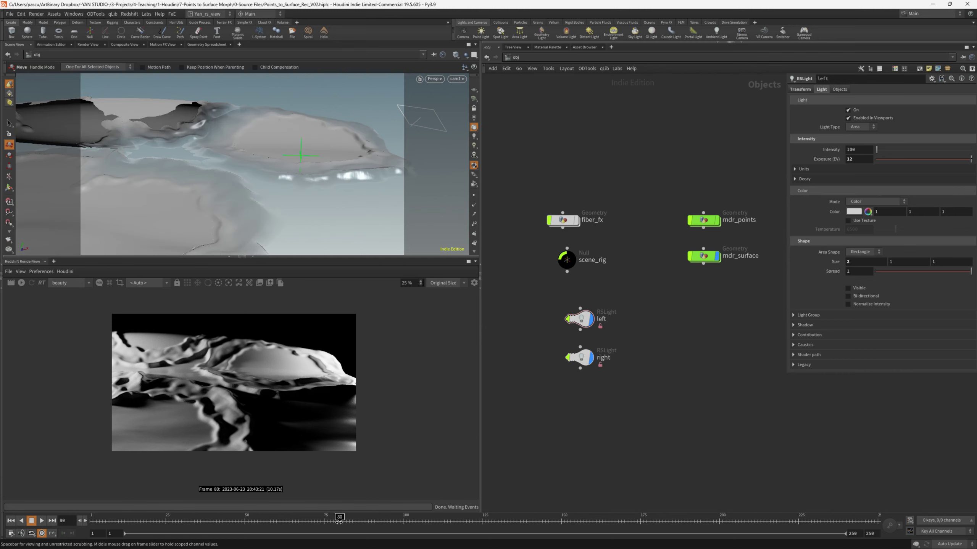
left_click(367, 519)
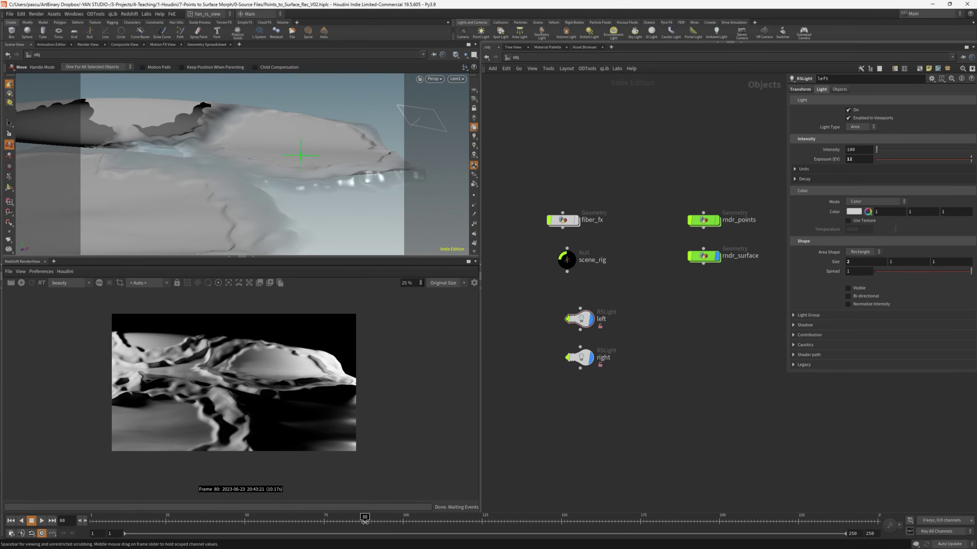
- Expand the Redshift RenderView over the viewport area and inspect the surface render
left_click(230, 257)
scroll(222, 255, "up", 5)
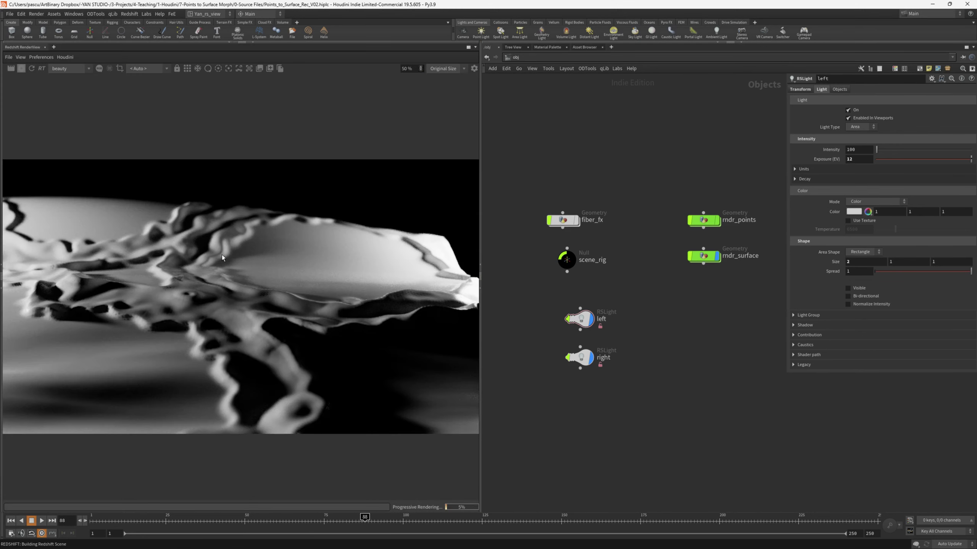
scroll(221, 256, "down", 1)
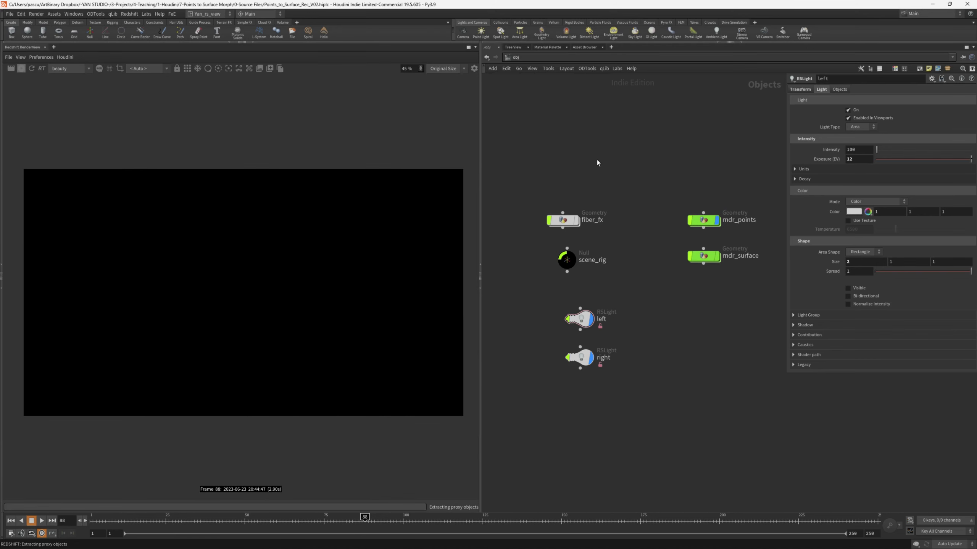
- Open the mat network and lower StandardMaterial2's base and reflection weights to zero
left_click(507, 58)
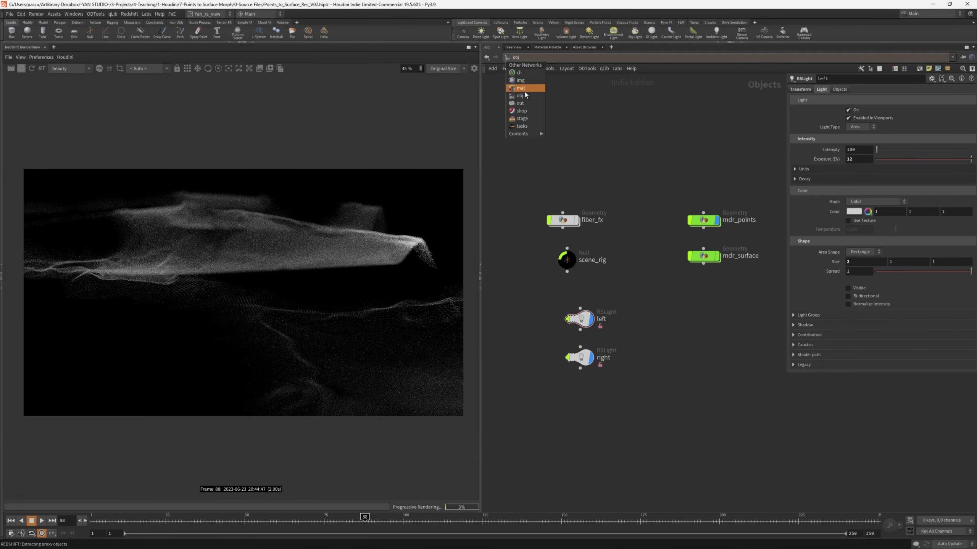
left_click(518, 91)
scroll(568, 183, "down", 3)
scroll(634, 174, "up", 3)
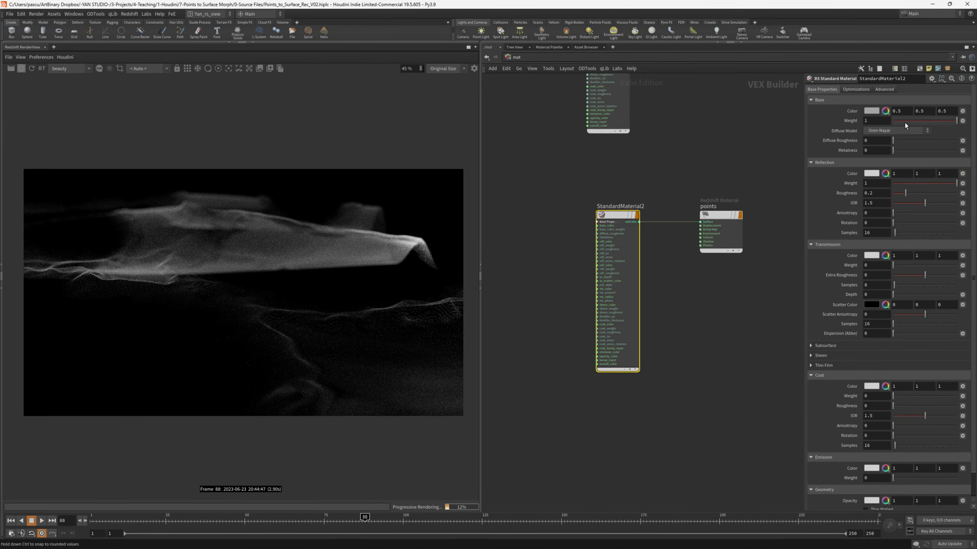
left_click_drag(904, 122, 855, 132)
left_click_drag(917, 183, 838, 185)
- Collapse StandardMaterial2's unneeded parameter sections, set its emission weight to 1.75, and stop the live render after checking it
left_click(818, 100)
left_click(818, 110)
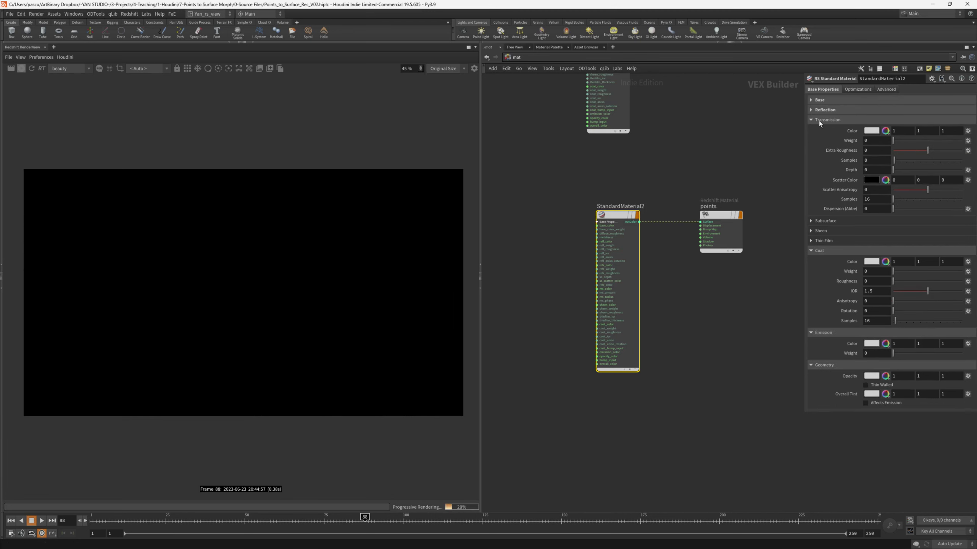
left_click(818, 120)
left_click(831, 159)
left_click(844, 200)
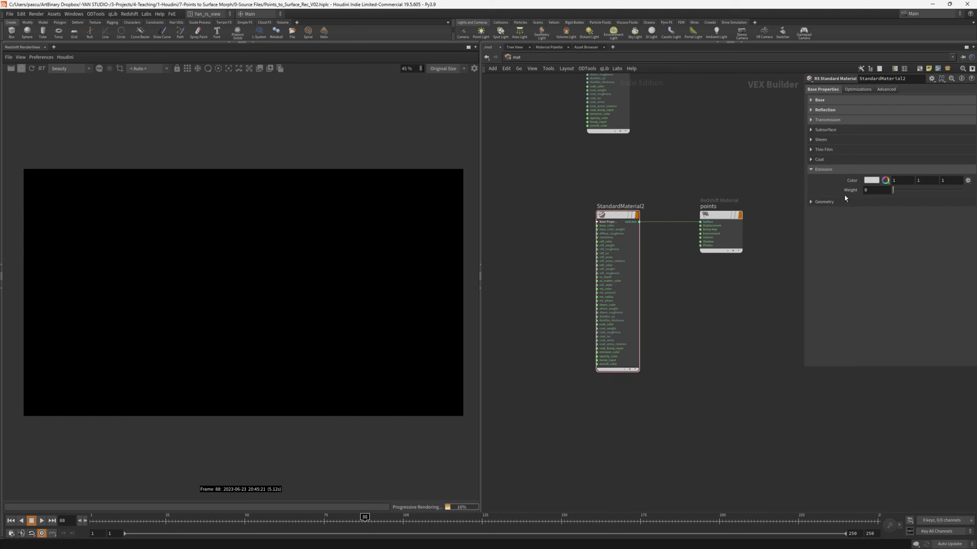
left_click(874, 191)
type("1.75")
key("Return")
scroll(266, 277, "up", 3)
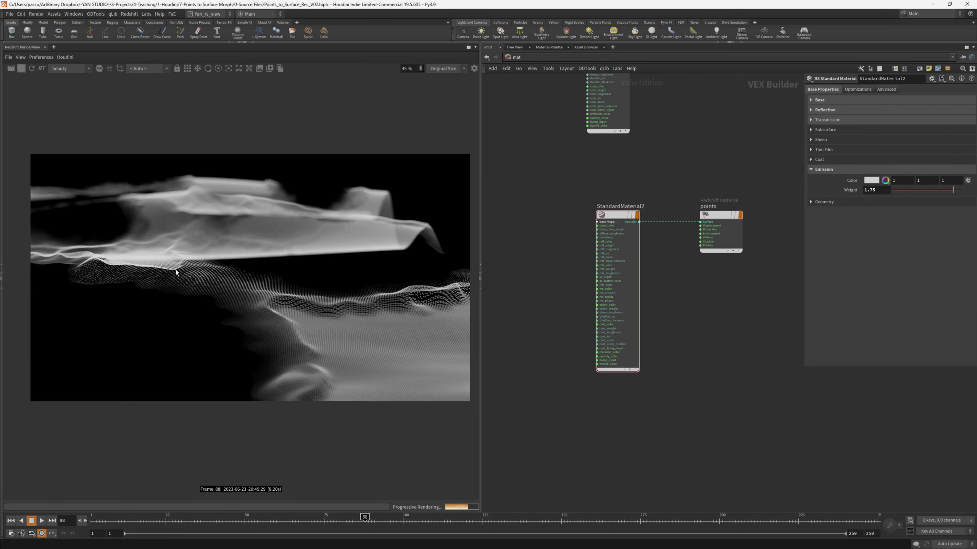
left_click(21, 71)
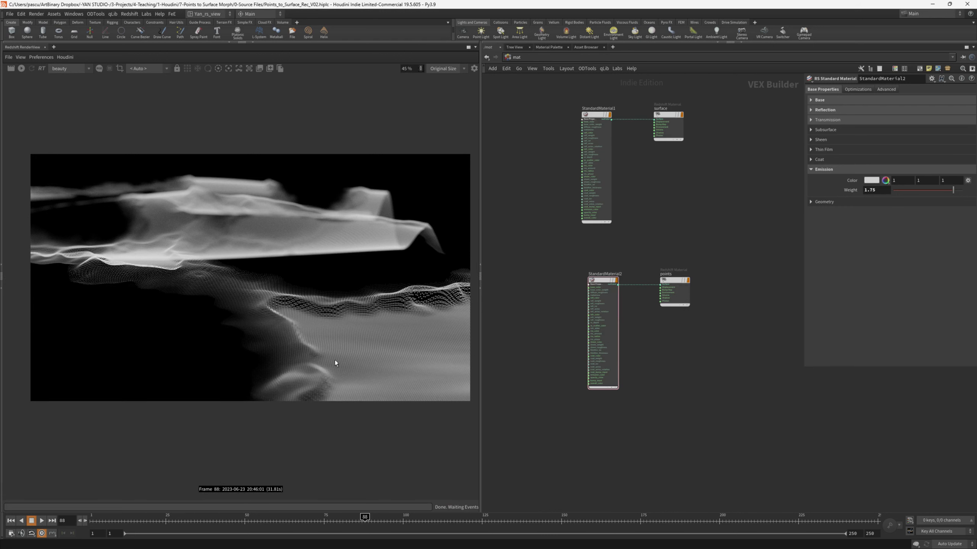
- Disable automatic attribute extraction in rndr_surface's Redshift settings and choose the point attribute to extract
mouse_move(600, 115)
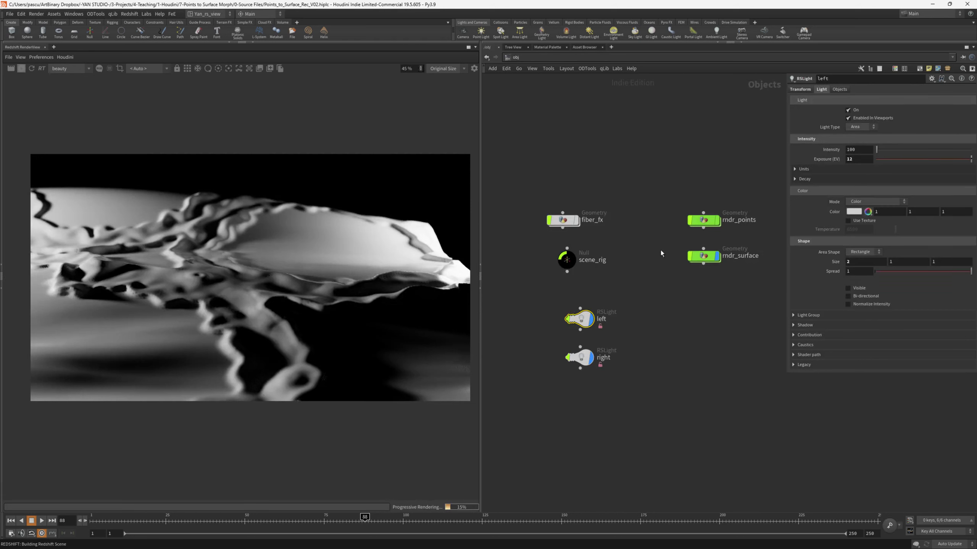
left_click_drag(661, 250, 735, 297)
left_click(850, 89)
left_click(877, 111)
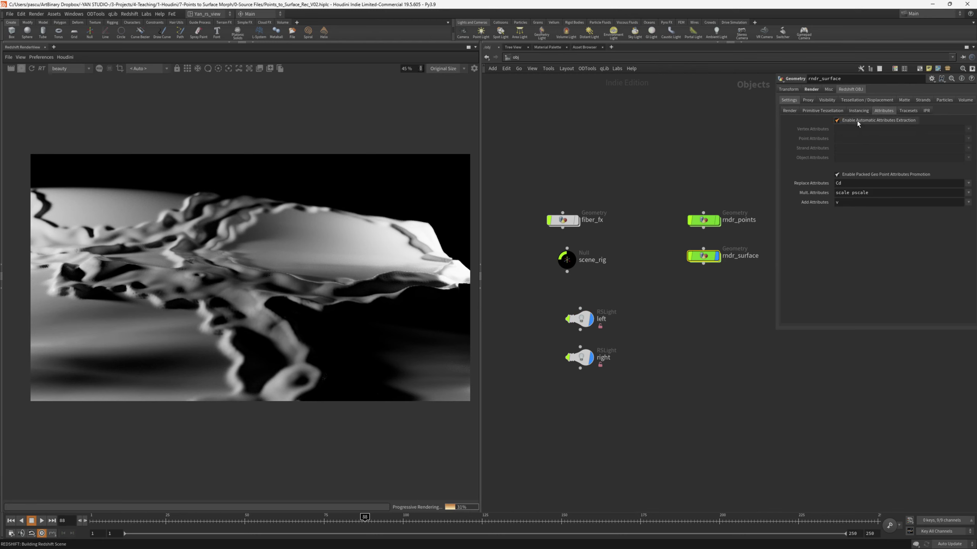
left_click(858, 120)
left_click(968, 138)
left_click(950, 162)
left_click(955, 154)
- Add an RS Color User Data node reading the attribute Alpha in the mat network and connect it to StandardMaterial1's opacity_color
left_click(516, 57)
left_click(523, 88)
key("Tab")
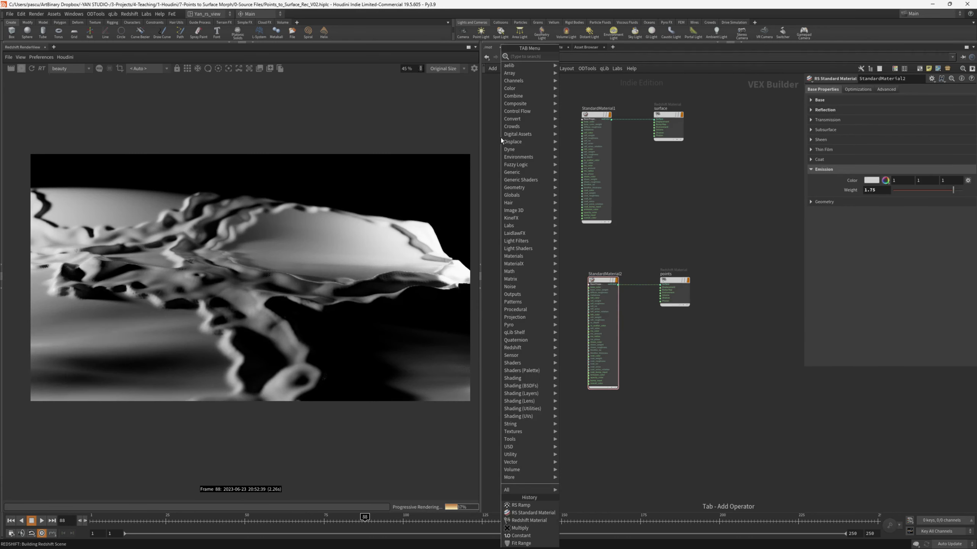
type("colouruse")
key("Return")
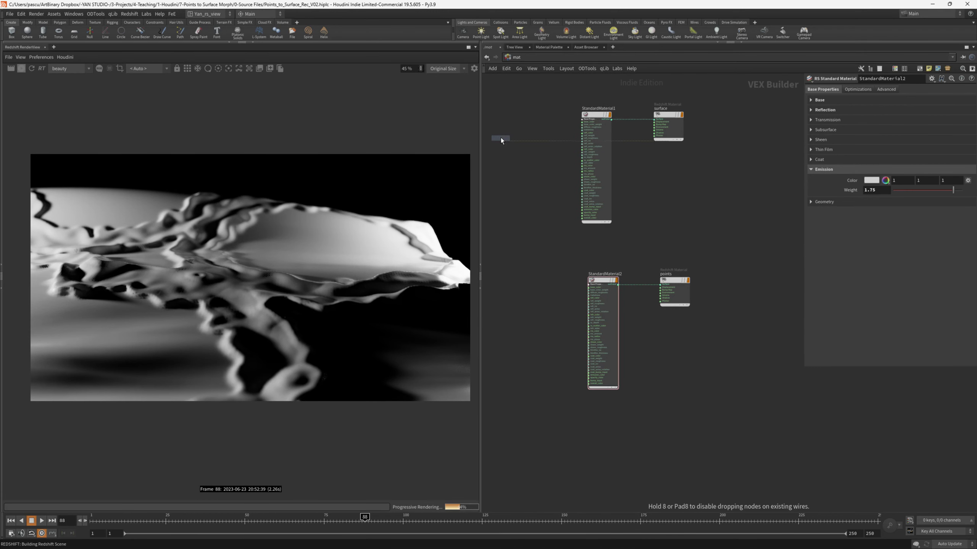
left_click(502, 176)
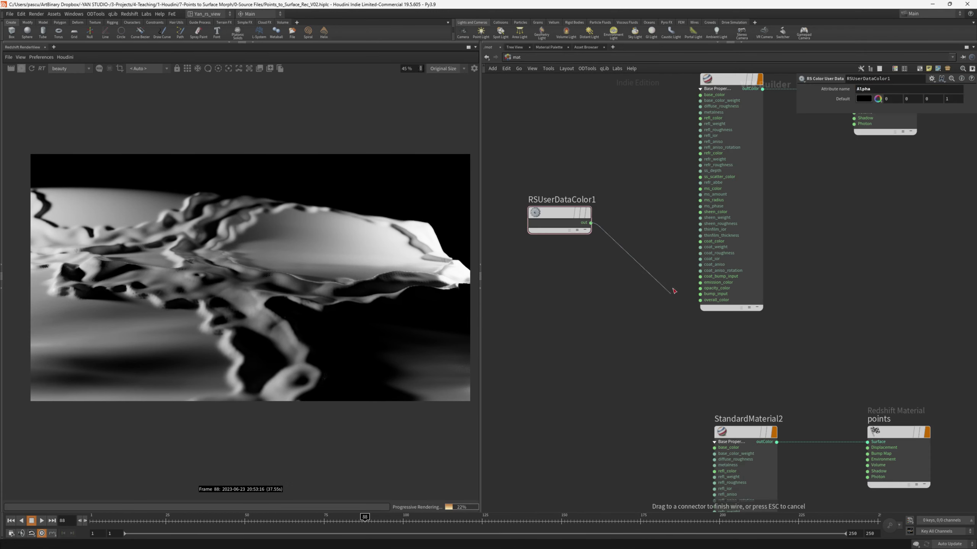
left_click_drag(675, 283, 700, 288)
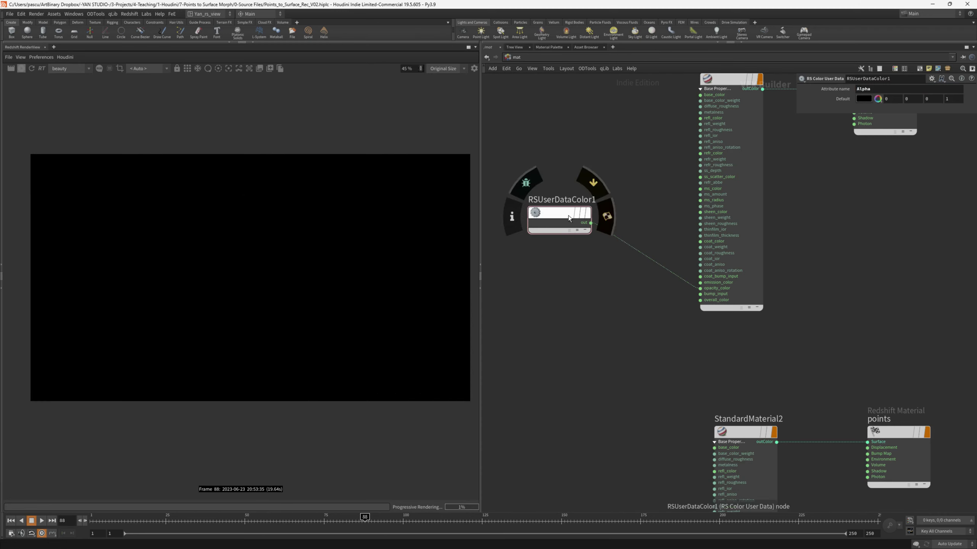
- Refresh the render and view its Alpha channel to check the surface's opacity
left_click(31, 69)
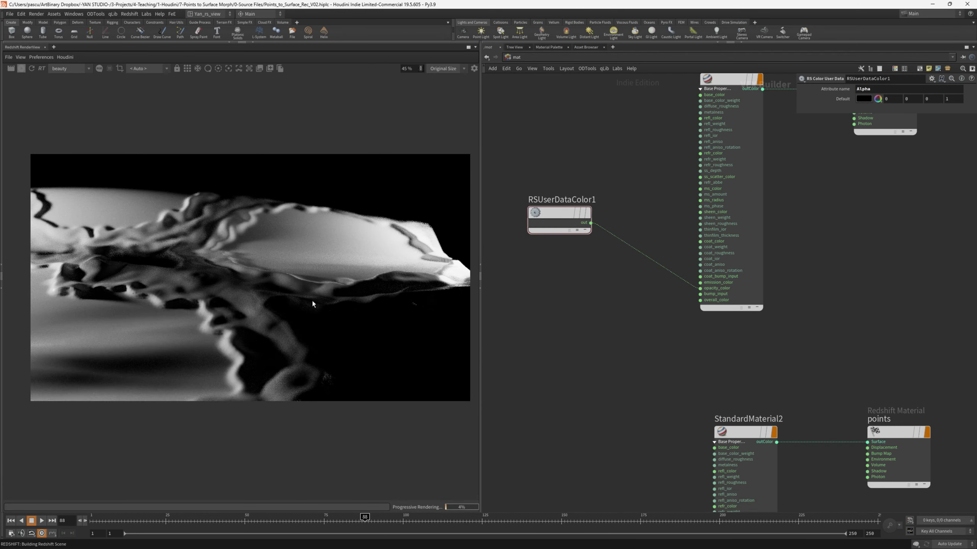
left_click(99, 69)
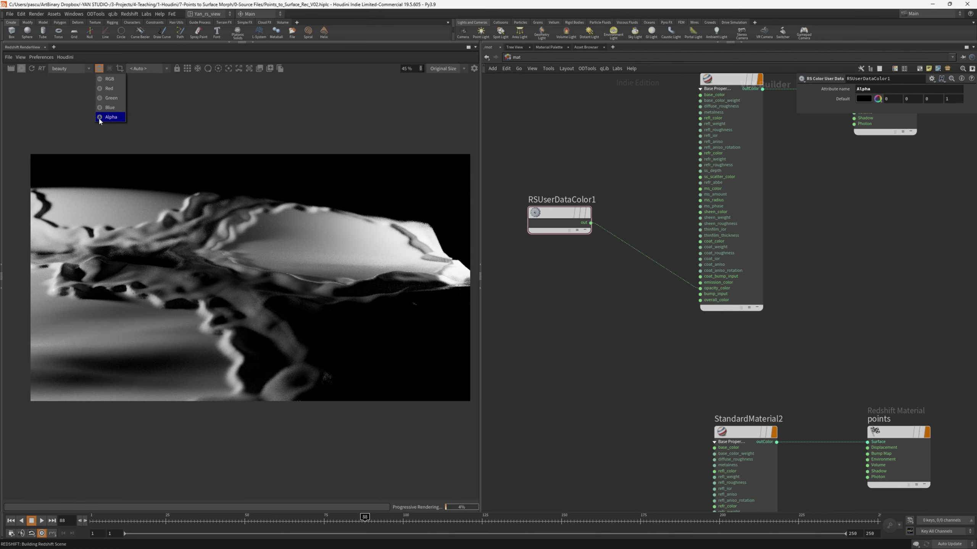
left_click(115, 118)
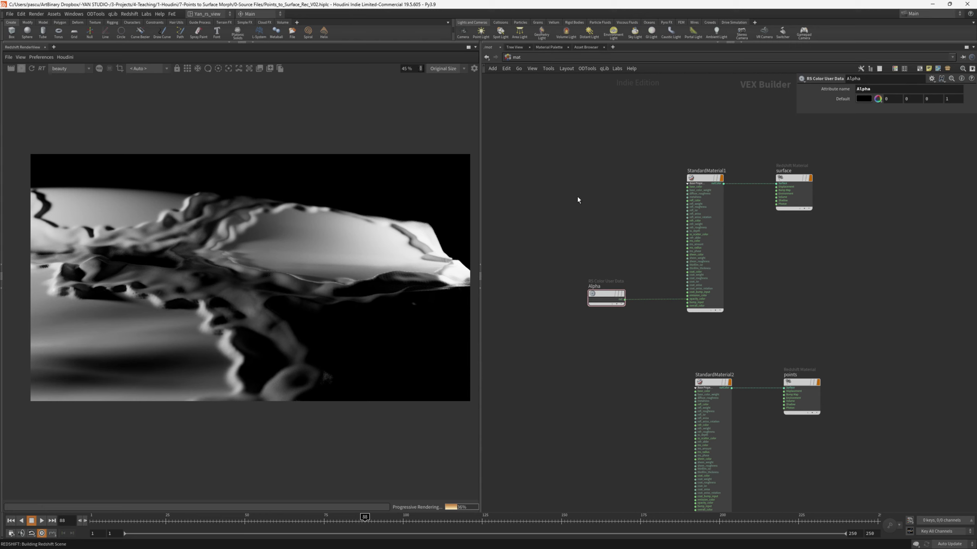
- Add an RS Color Constant node beside StandardMaterial1 in the mat network
key("Tab")
type("color")
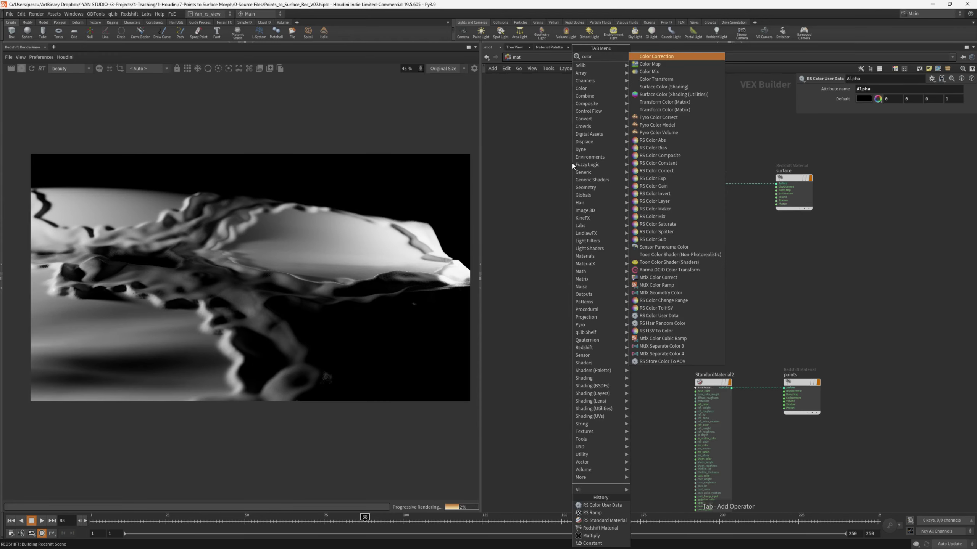
type("con")
key("Return")
key("Return")
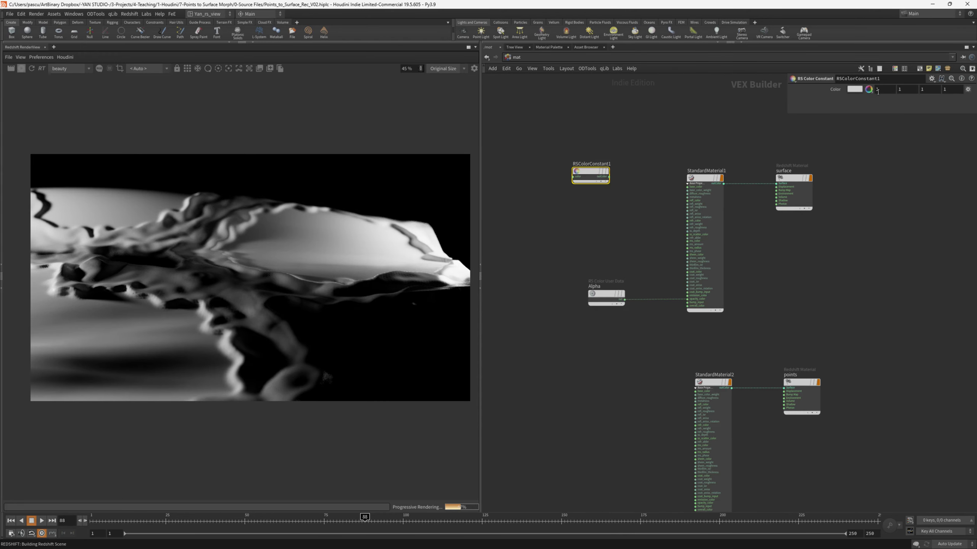
- Set RSColorConstant1's color to 1, 0.5, 0 and connect its outColor to StandardMaterial1's base_color
left_click(878, 92)
key("Tab")
type("0.5")
left_click_drag(605, 179, 708, 190)
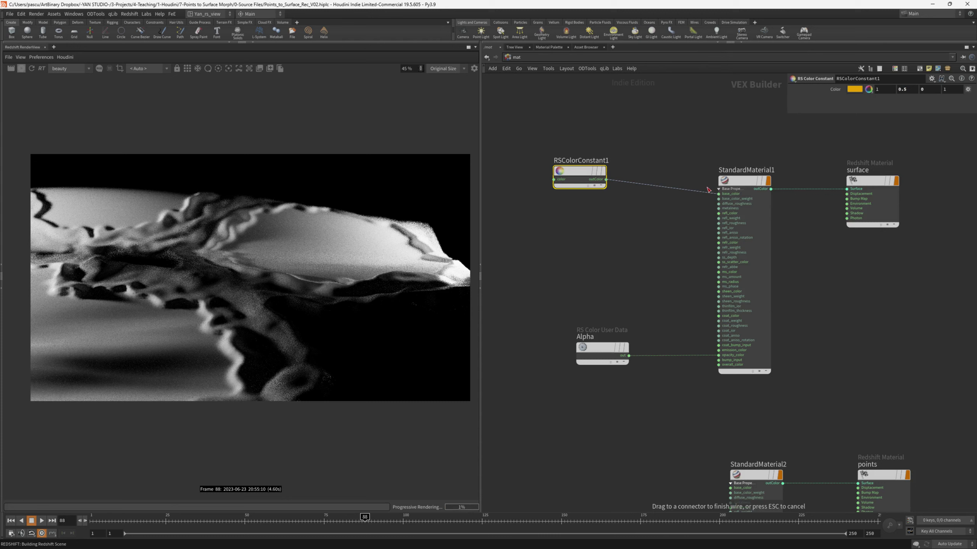
left_click_drag(578, 172, 533, 182)
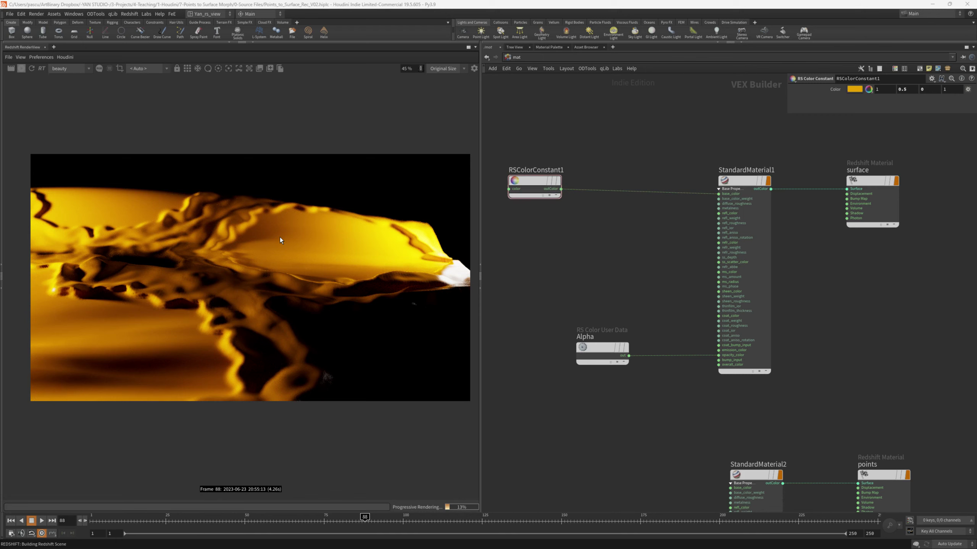
- Enable the LUT in the render view's display settings and set its location to the Lens Distortions LUT folder
left_click(474, 68)
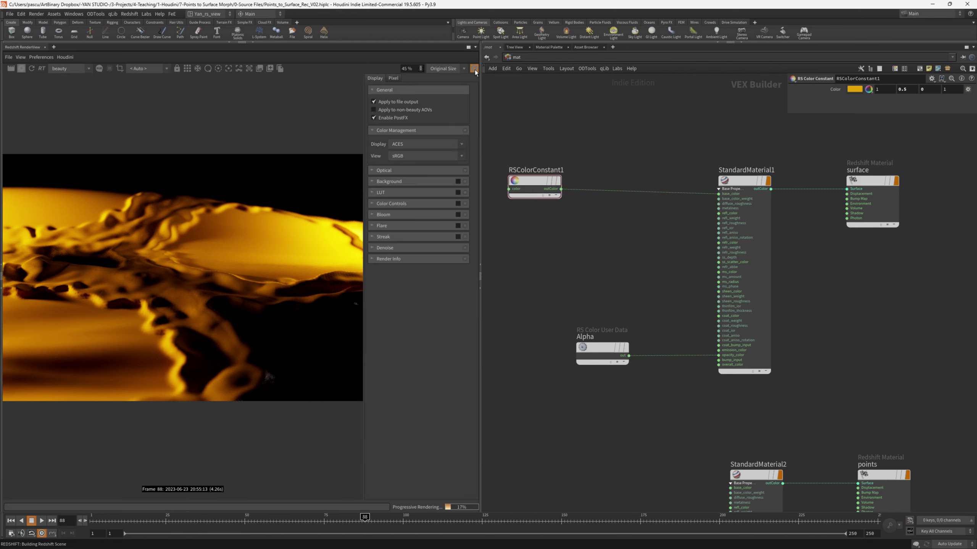
left_click(457, 192)
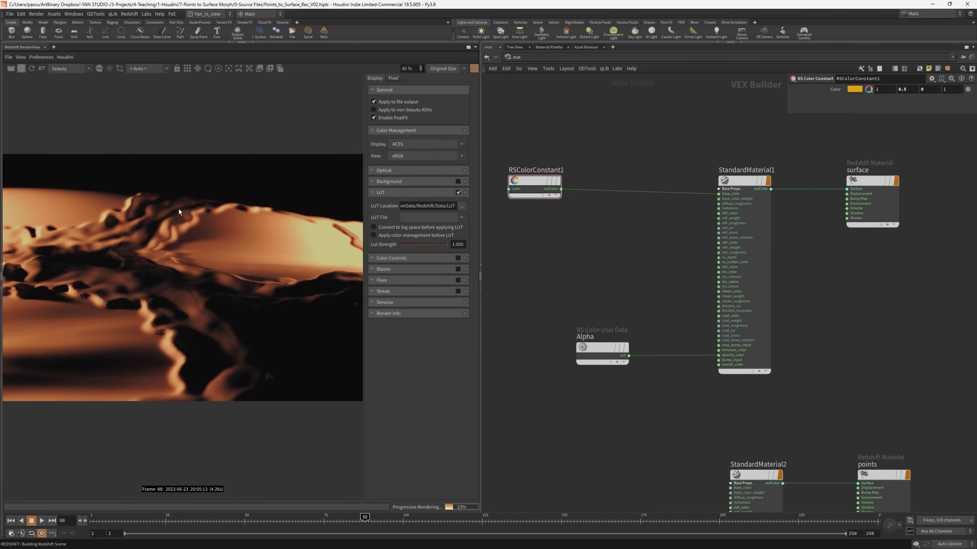
key("ctrl+z")
mouse_move(422, 207)
left_mouse_down()
mouse_move(401, 208)
mouse_move(415, 210)
left_mouse_up()
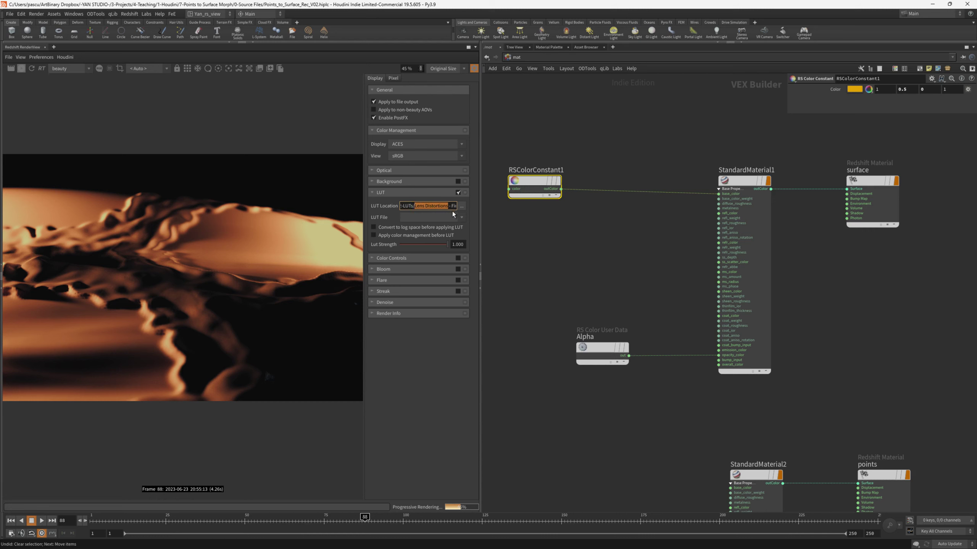
- Choose the LUT file LD - Cashmere 2 with color management applied before it, comparing the render with the LUT off and on
left_click(461, 219)
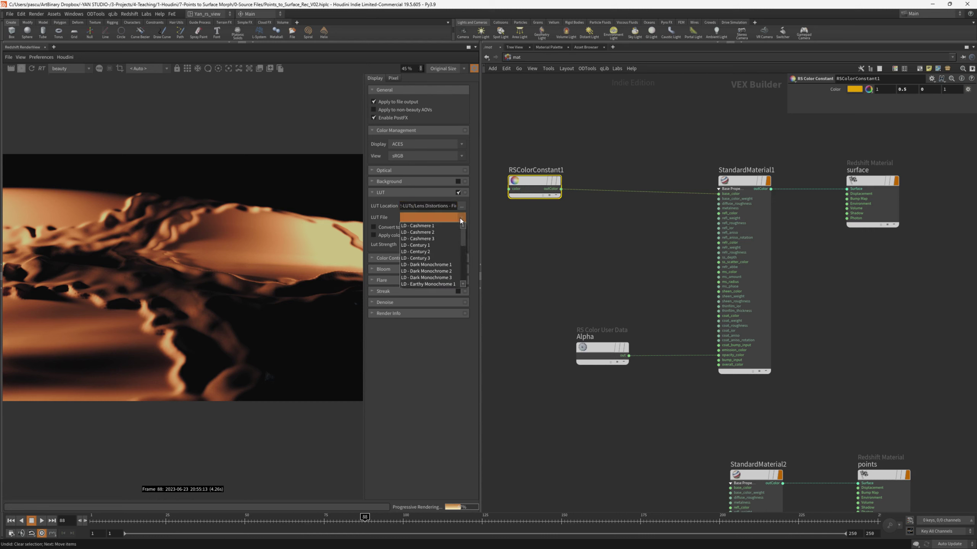
left_click(419, 233)
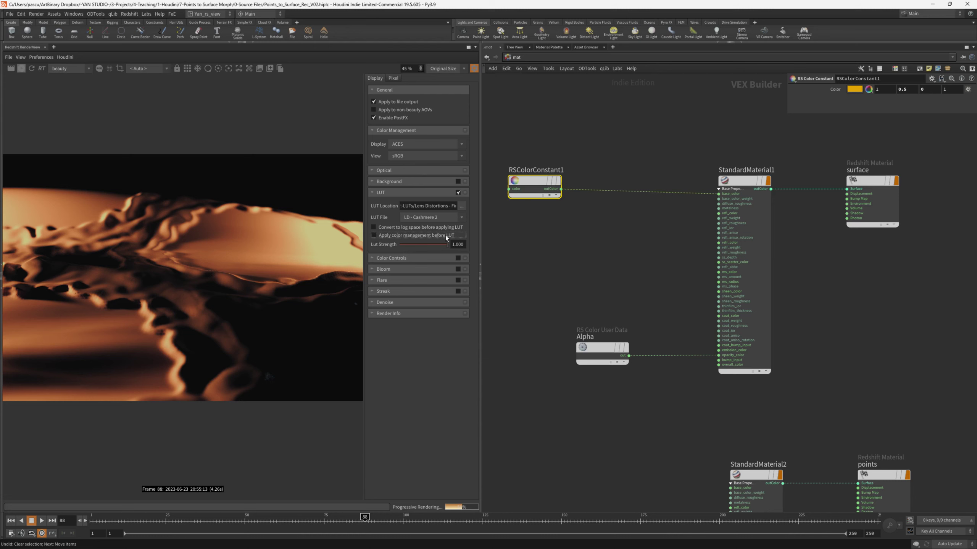
left_click(374, 235)
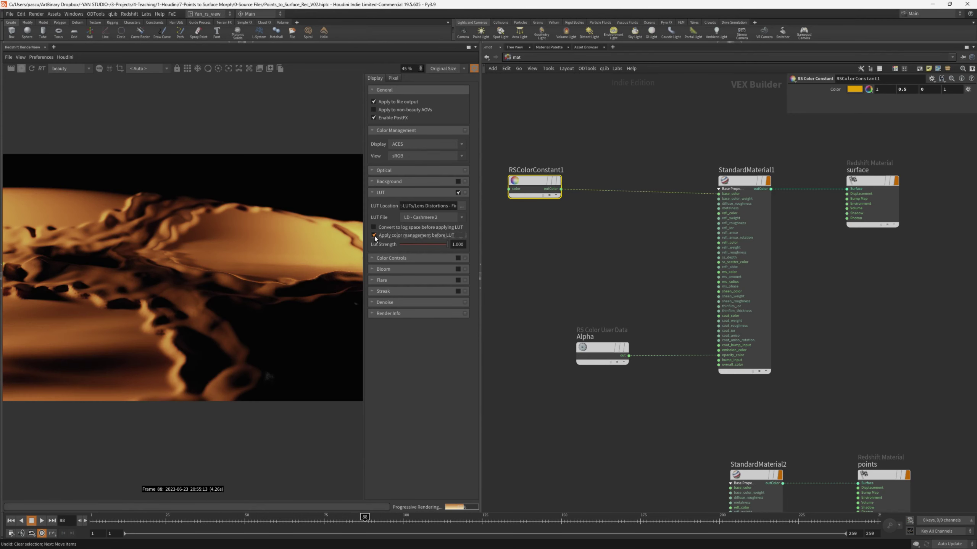
left_click(458, 192)
left_click(458, 192)
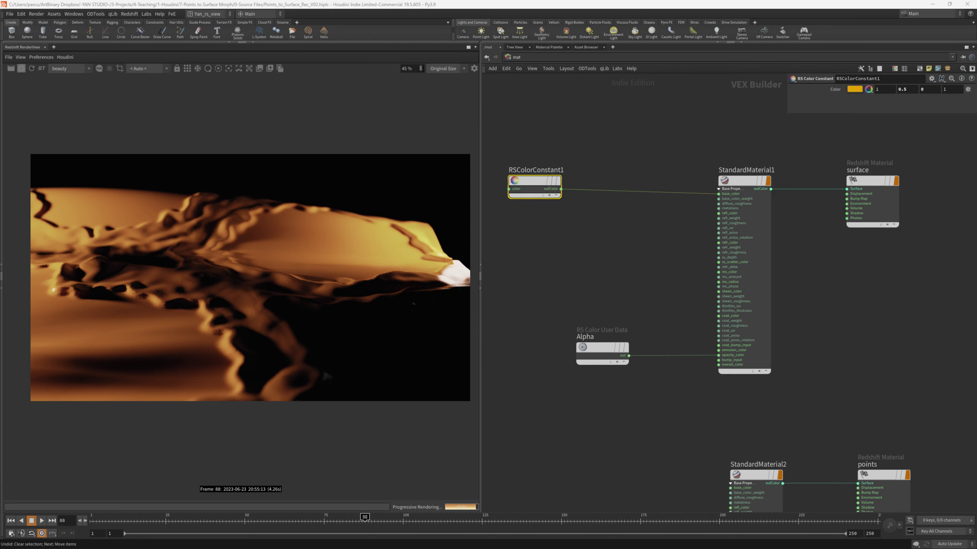
- Add an RS Tiles node below RSColorConstant1 and connect its outColor to StandardMaterial1's base_color
left_click(531, 224)
key("Tab")
type("rs")
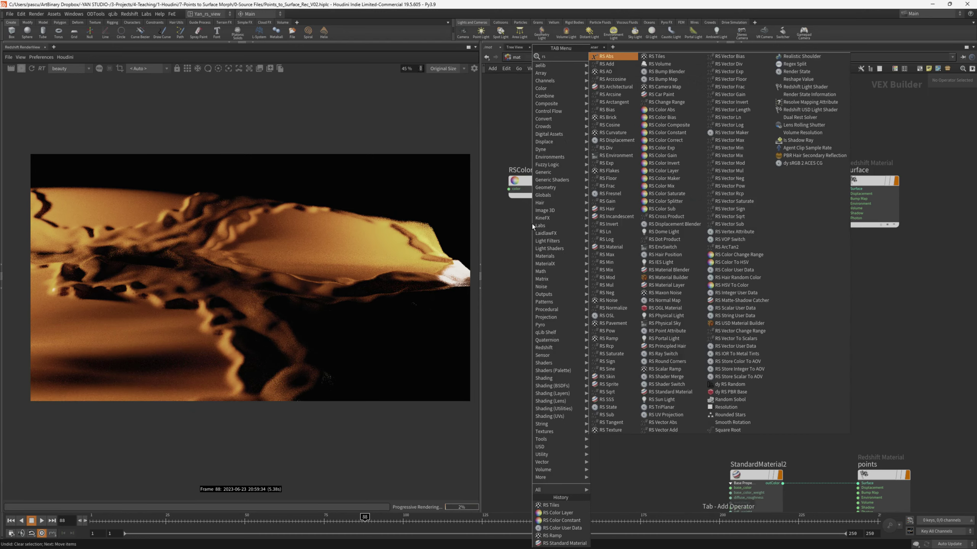
type("ti")
key("Return")
key("Return")
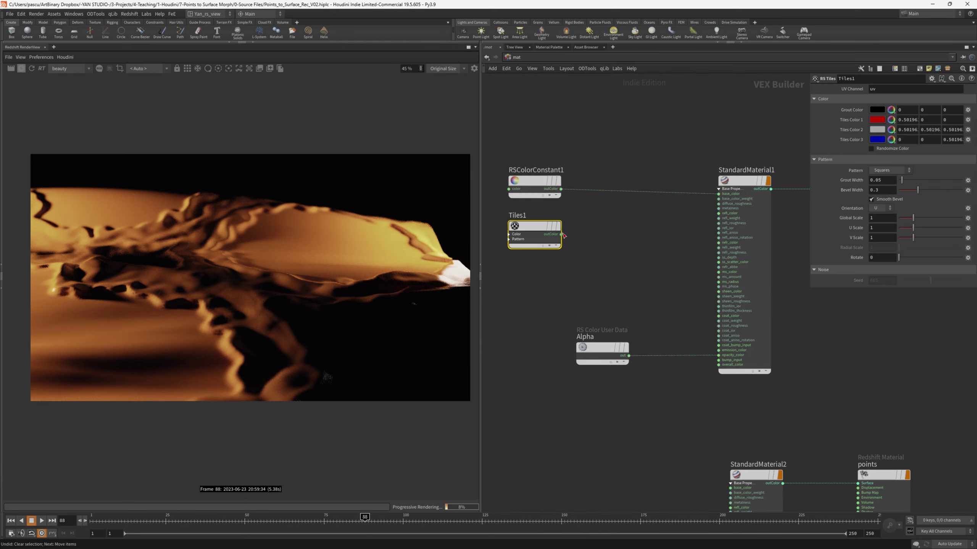
left_click_drag(560, 234, 731, 194)
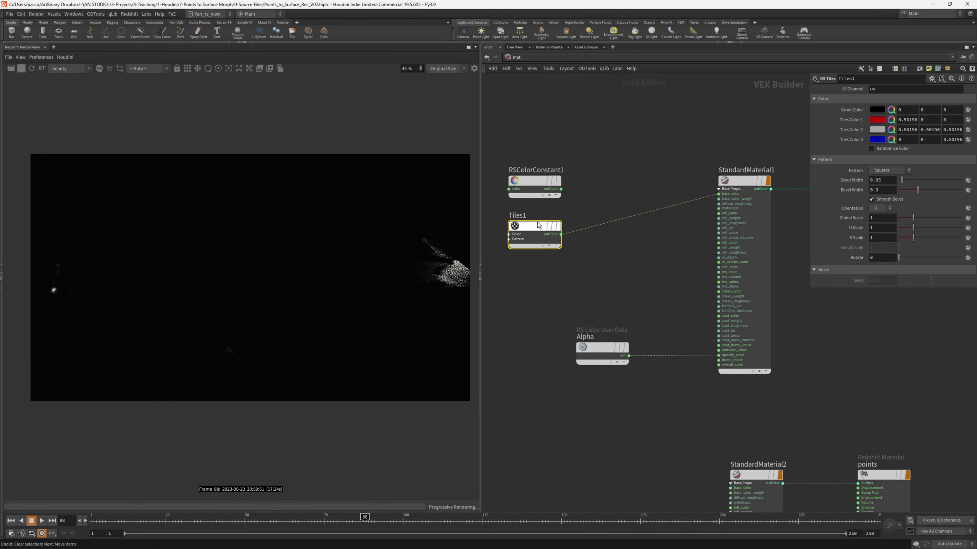
- Preview the Tiles1 shader alone in the render and set its Global Scale to 0.015
mouse_move(542, 225)
left_click(891, 170)
left_click(883, 148)
left_click(884, 148)
left_click(447, 68)
left_click(627, 186)
key("ctrl+z")
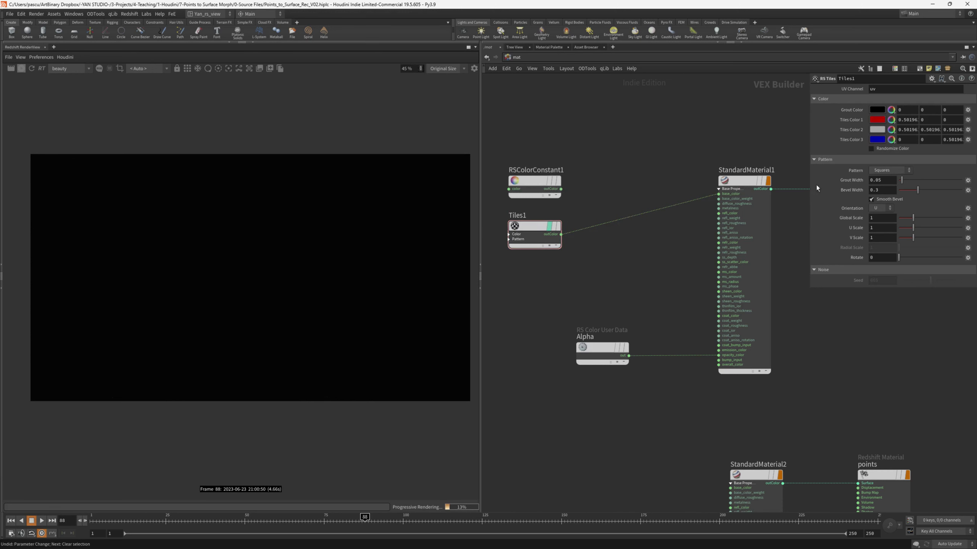
left_click_drag(878, 218, 699, 134)
type("0.015")
key("Return")
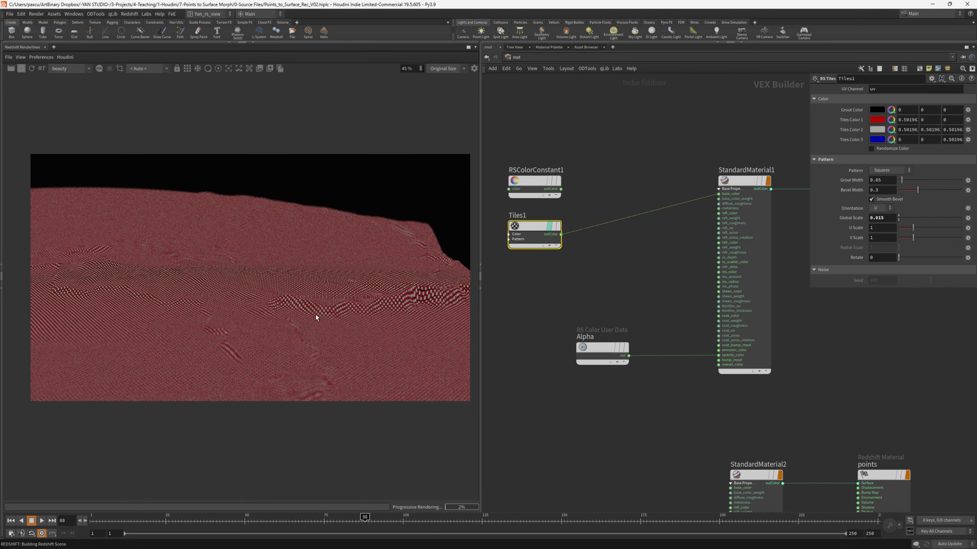
scroll(284, 294, "up", 6)
scroll(319, 276, "down", 6)
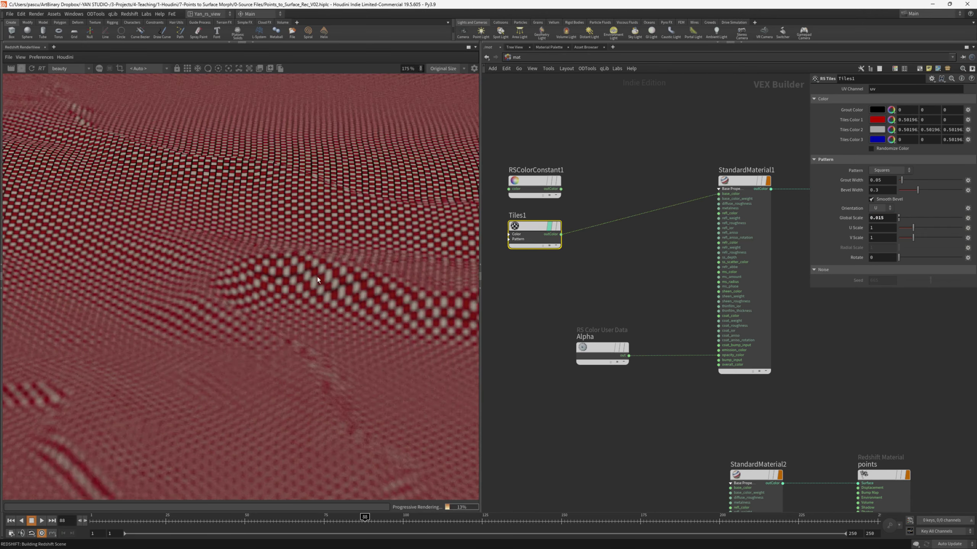
- Change Tiles1's pattern to Circles 3 and set its Bevel Width to 0.013
left_click(888, 171)
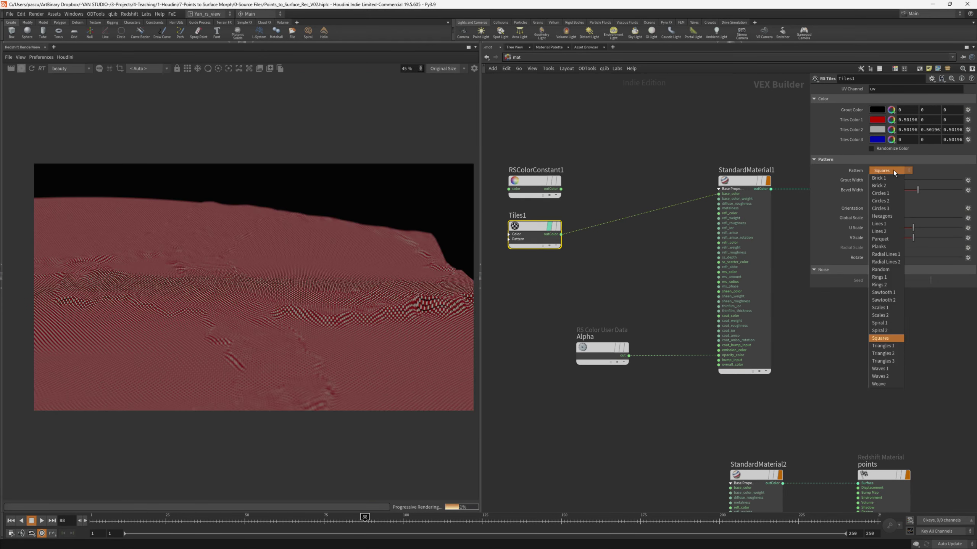
left_click(893, 208)
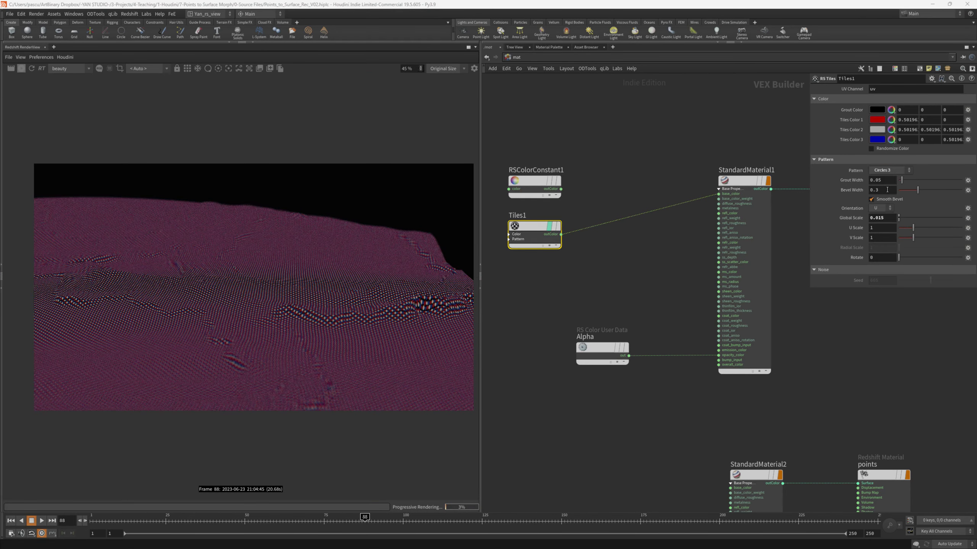
left_click(887, 190)
key("BackSpace")
type("013")
key("Return")
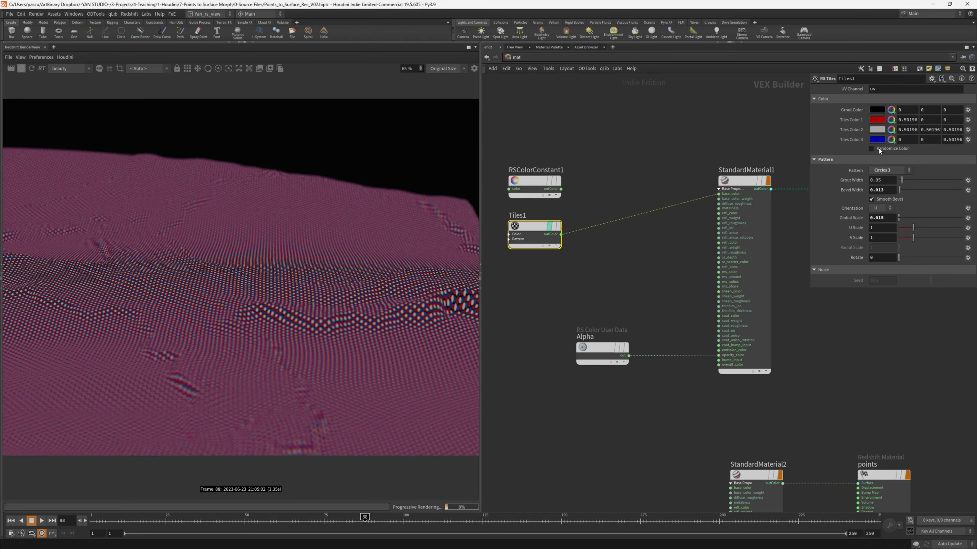
- Enable Randomize Color on Tiles1, comparing the render with it off and on
left_click(871, 148)
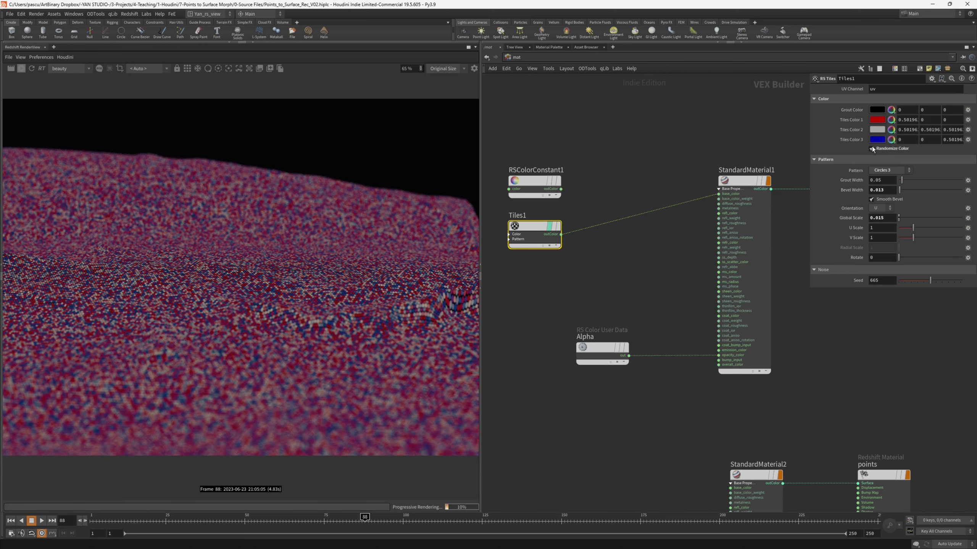
left_click(872, 149)
left_click(871, 148)
- Set Tiles1's grout color and Tiles Color 1 to 1, Tiles Color 2 to 0.5 and Tiles Color 3 to 0.7
mouse_move(531, 180)
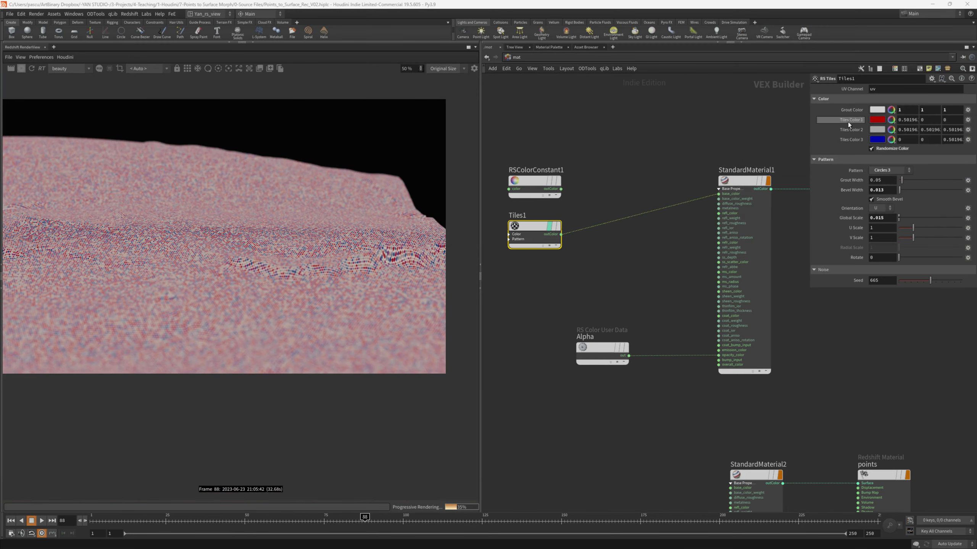
left_click(878, 121)
left_click(965, 97)
left_click(968, 34)
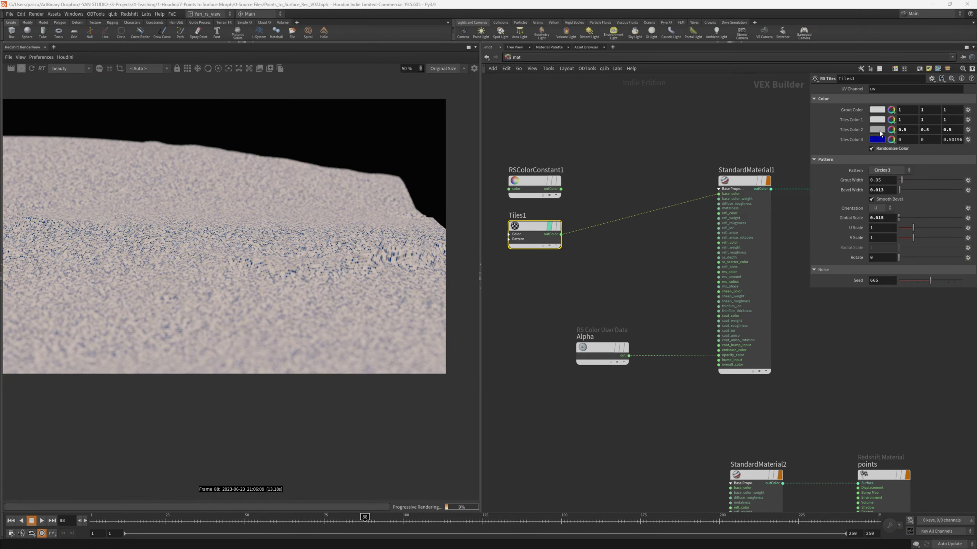
left_click(879, 139)
left_click_drag(860, 159, 845, 162)
type("7")
key("Return")
left_click(968, 33)
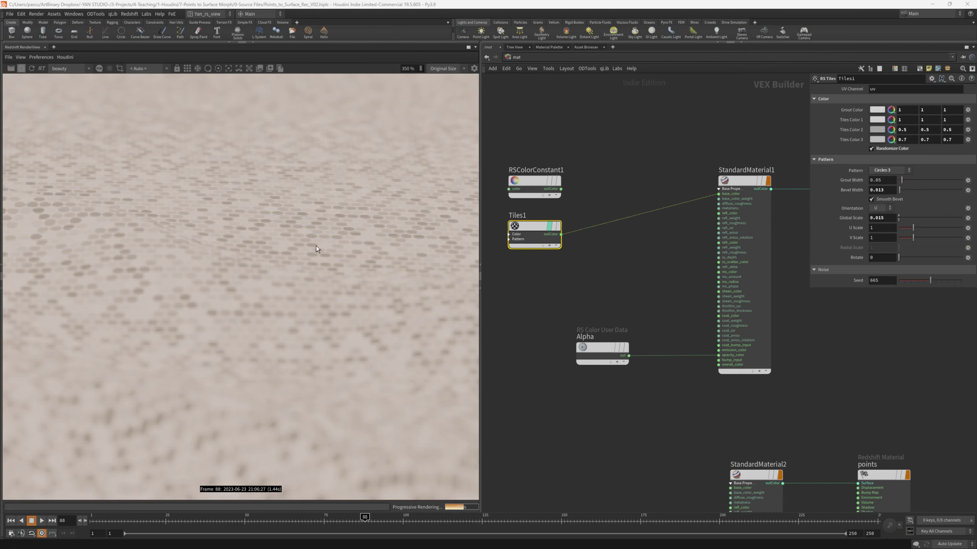
scroll(133, 246, "down", 7)
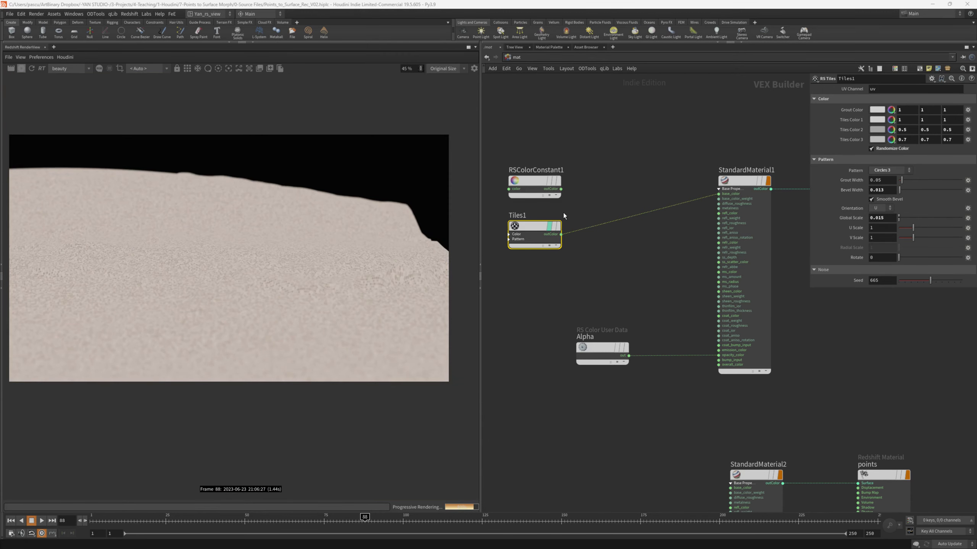
- Add an RS Color Layer node feeding base_color, with RSColorConstant1 as its Base Layer and Tiles1 as Layer 1
key("Tab")
type("rsc")
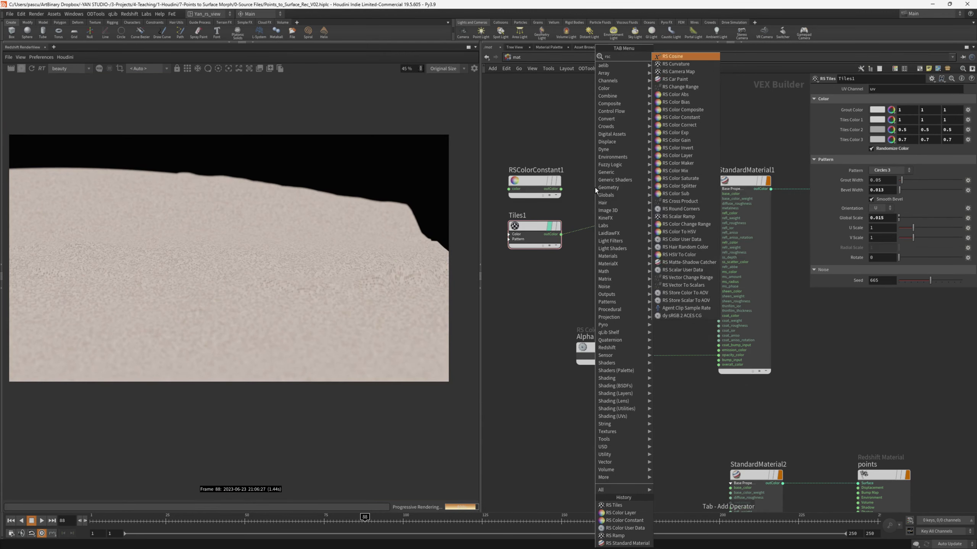
type("ol")
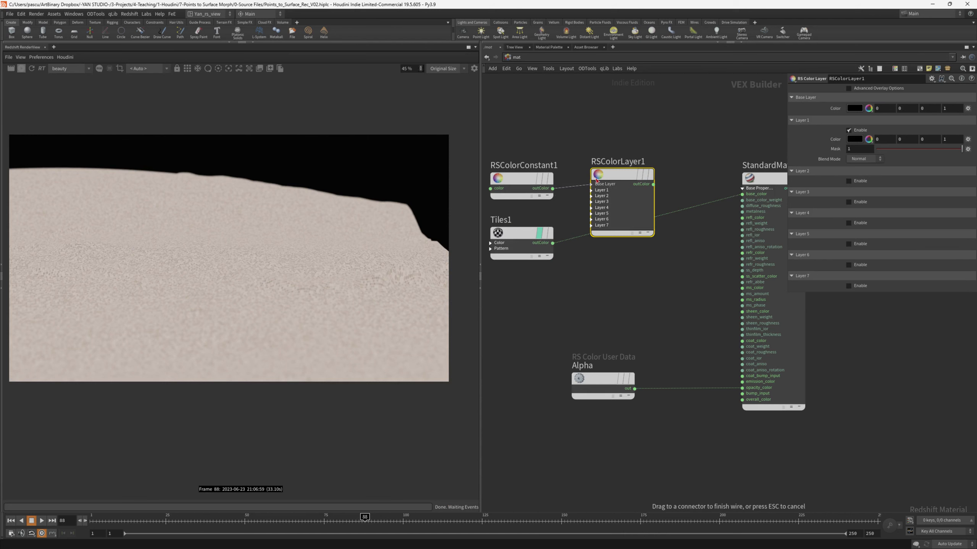
left_click(596, 181)
left_click(604, 193)
left_click_drag(553, 243, 591, 191)
left_click(613, 206)
- Set RSColorLayer1's Layer 1 blend mode to Divide and inspect the blended tile pattern up close in the render
left_click(857, 159)
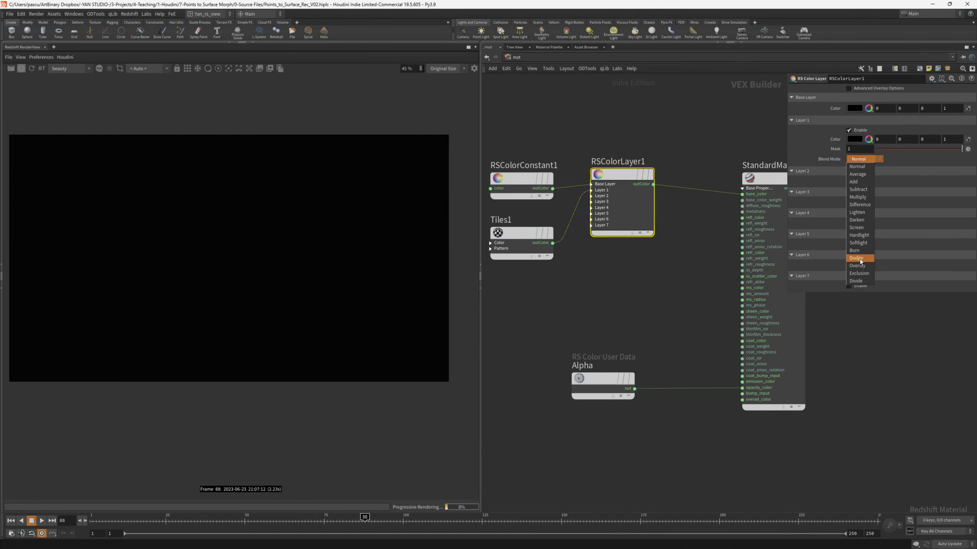
left_click(856, 282)
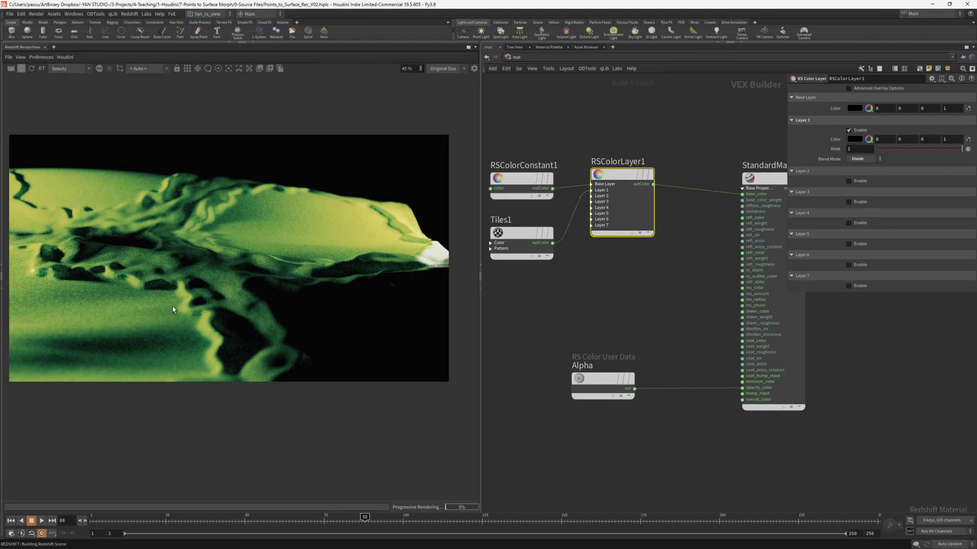
scroll(170, 306, "up", 10)
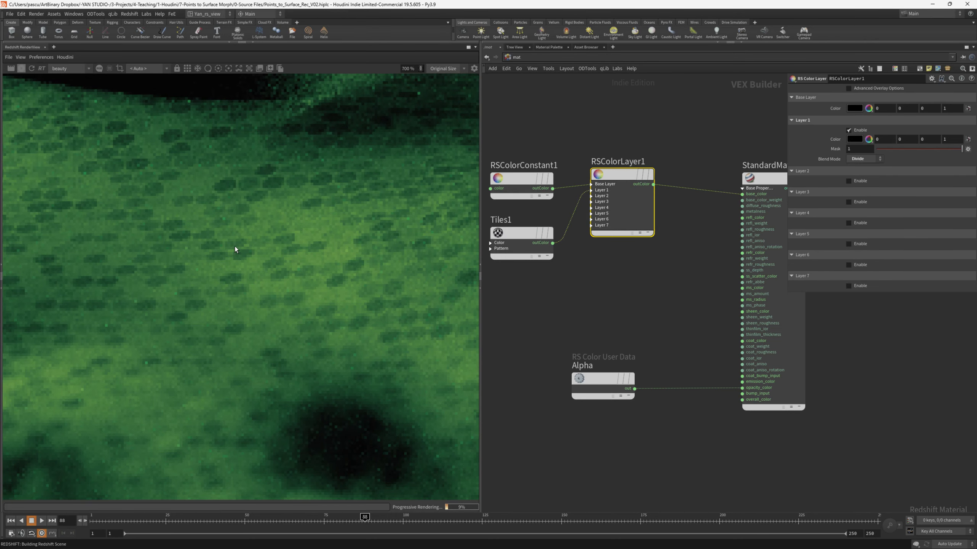
scroll(235, 248, "down", 10)
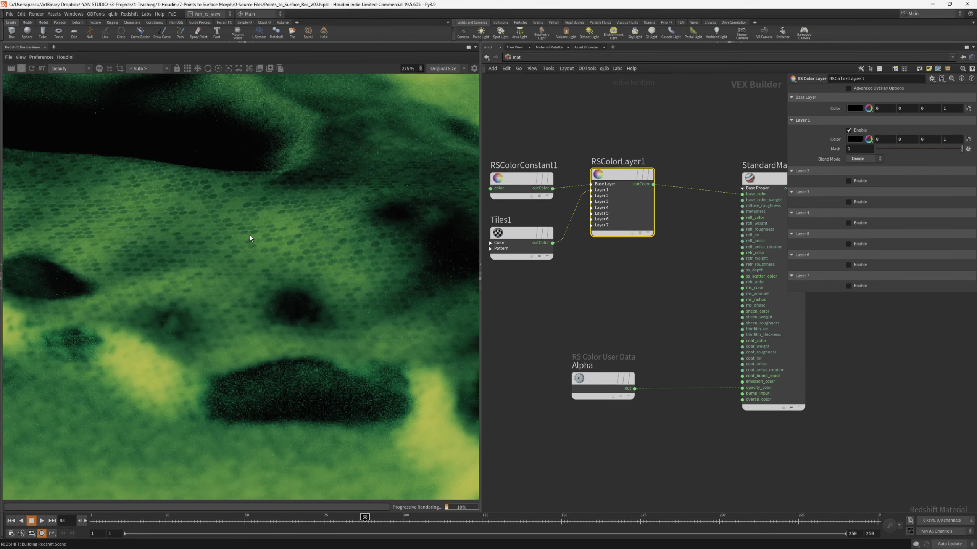
scroll(275, 257, "down", 3)
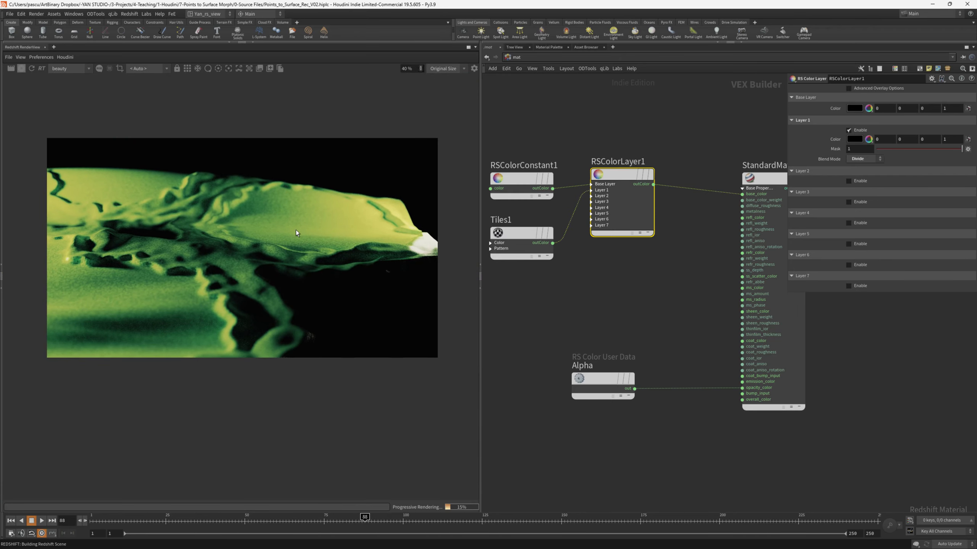
- Insert an RS Color Correct node between RSColorLayer1 and base_color with Gamma 0.9, Saturation Scale 0.9 and Level Scale 0.8
key("ctrl+z")
key("Tab")
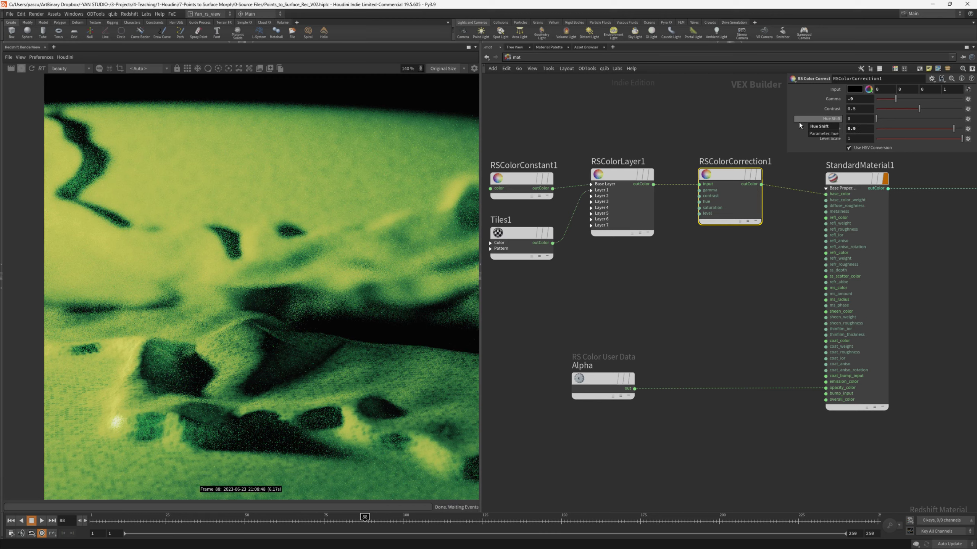
key("Tab")
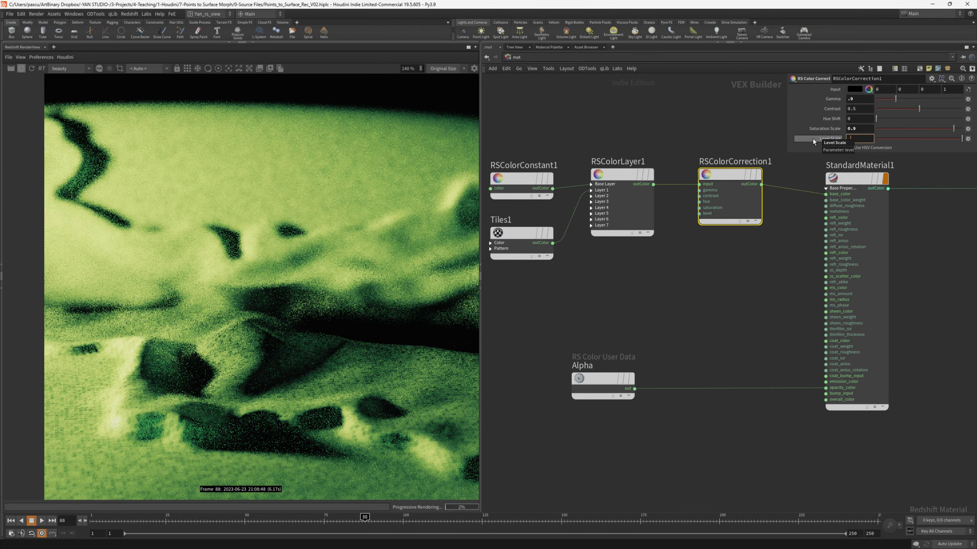
type(".8")
key("Return")
- Switch the render view from original size to Fixed Scaling at 50%
scroll(212, 209, "down", 5)
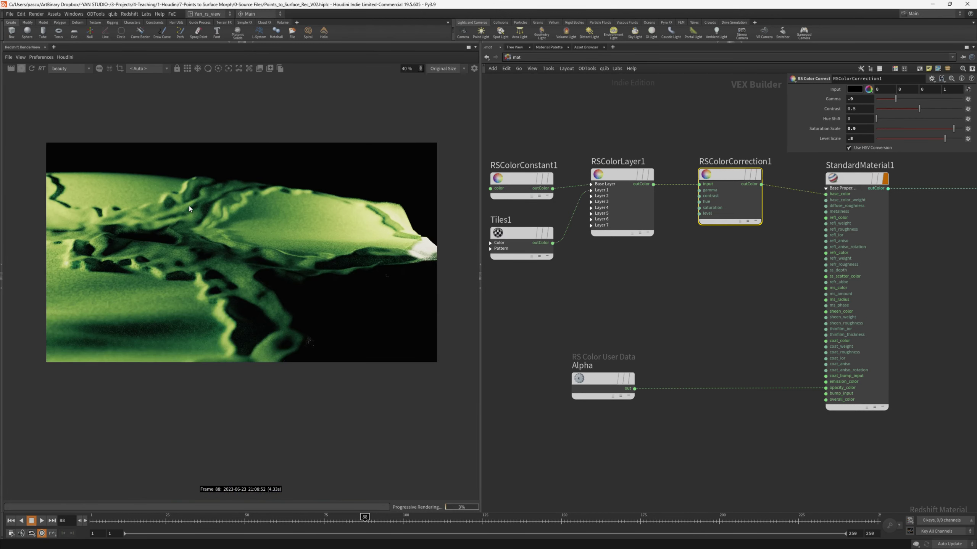
scroll(190, 209, "up", 1)
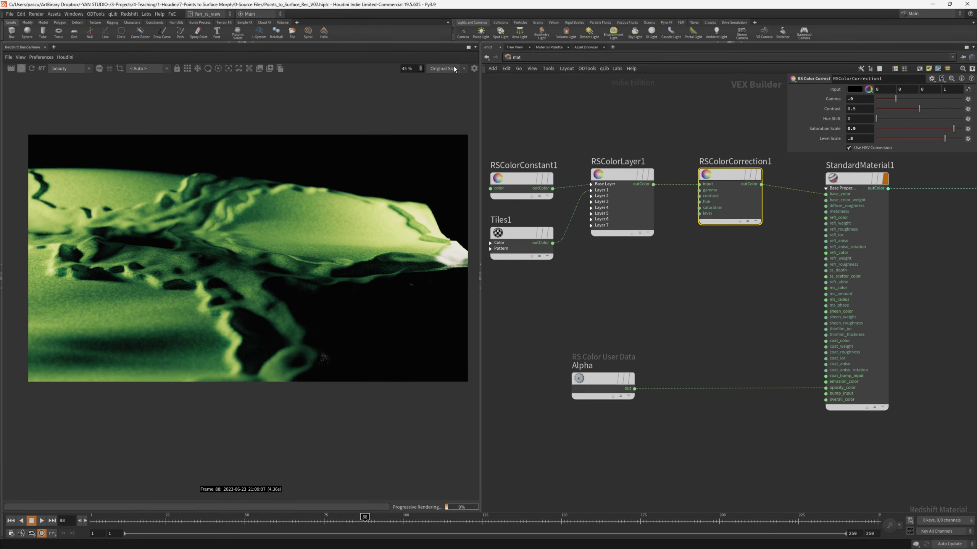
left_click(444, 83)
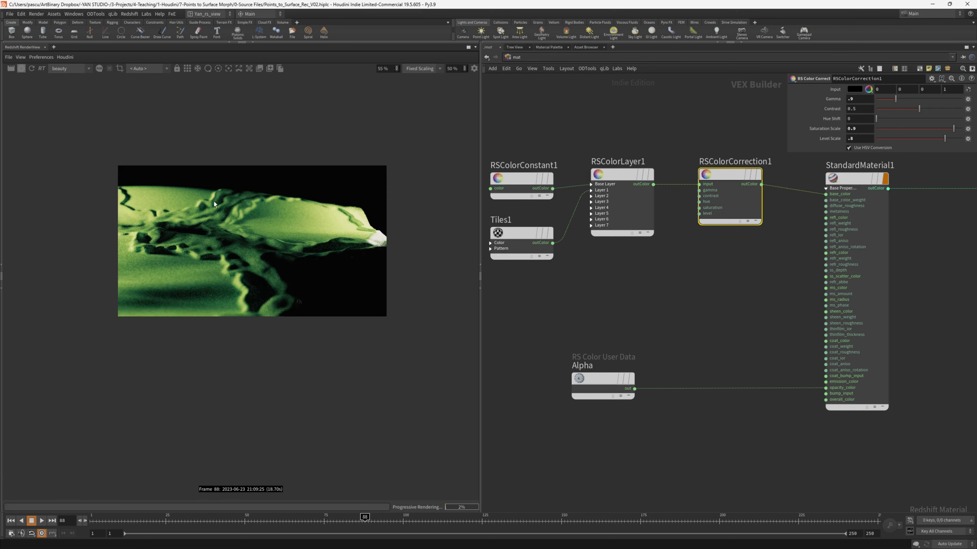
- Add an RS Ramp node fed by Tiles1 and connect its outColor to StandardMaterial1's refl_roughness
scroll(215, 201, "up", 4)
scroll(208, 212, "up", 1)
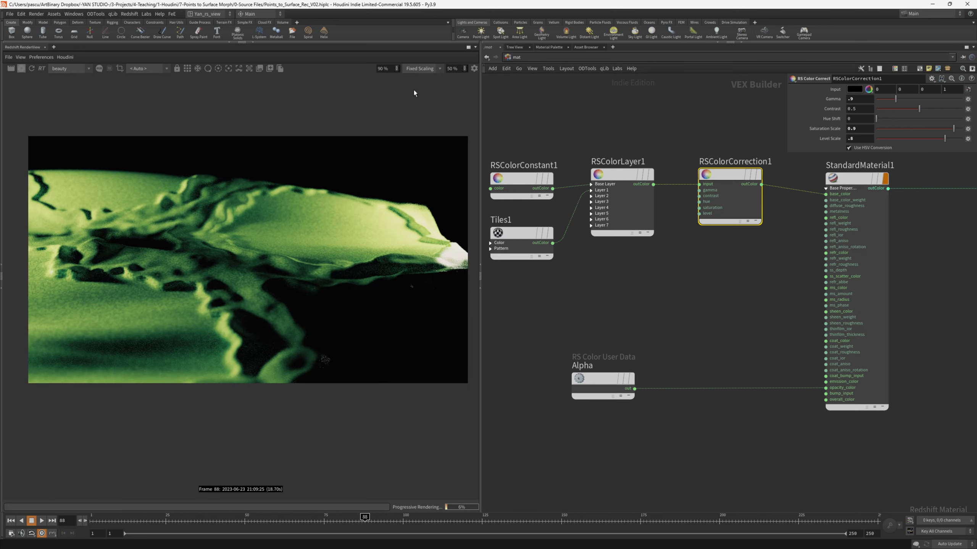
middle_click_drag(239, 250, 231, 236)
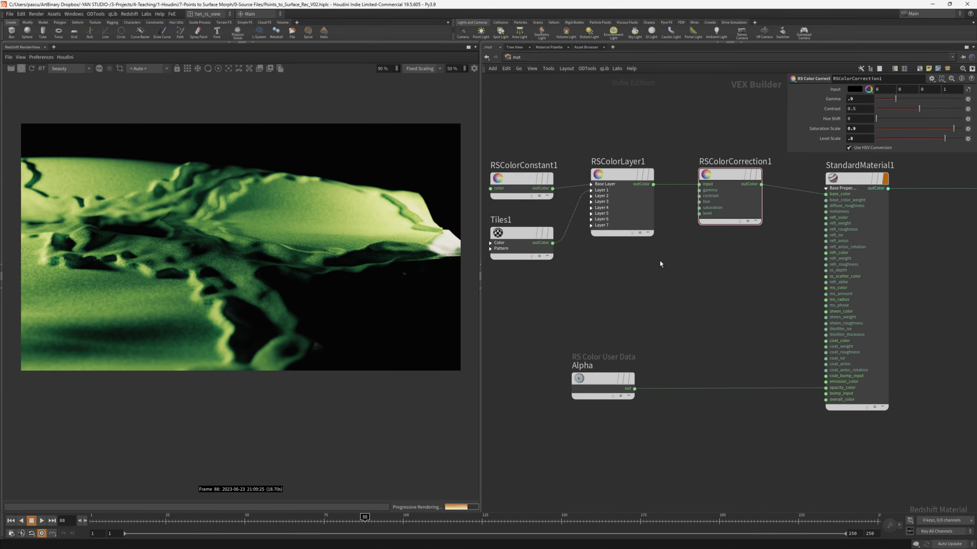
key("Tab")
type("rs ramp")
key("Return")
left_click(627, 302)
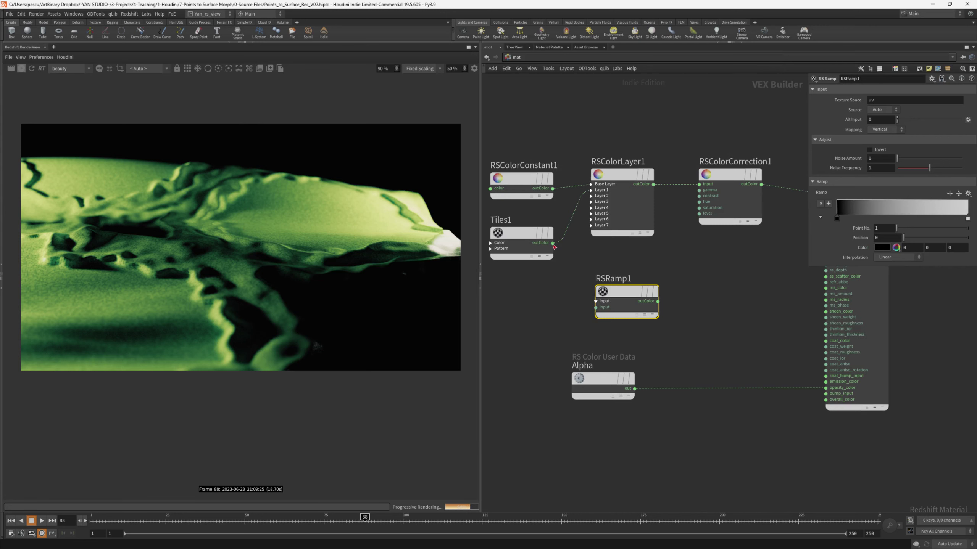
left_click_drag(553, 243, 588, 304)
middle_click_drag(584, 300, 486, 302)
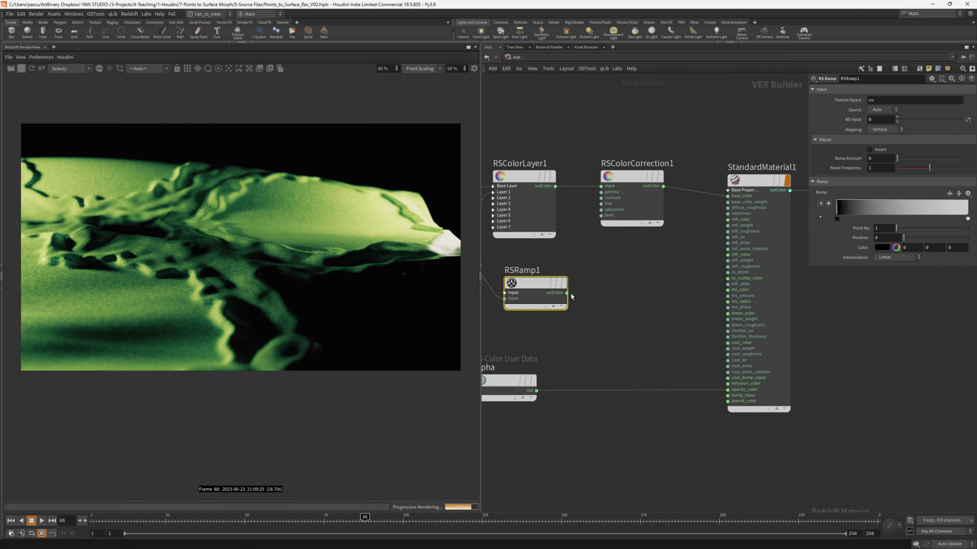
left_click_drag(567, 292, 718, 231)
left_click_drag(537, 281, 633, 272)
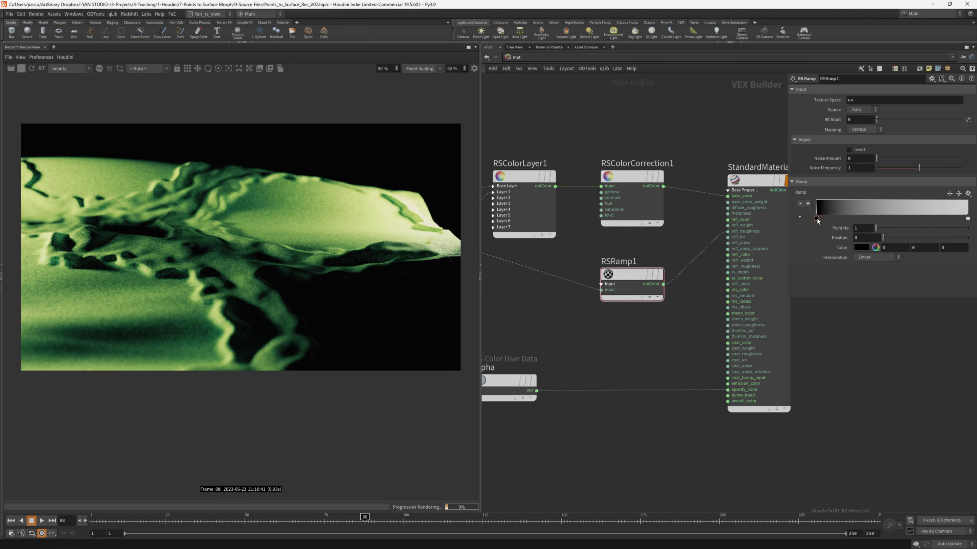
- Change the RSRamp1 start point from black to gray and set its end point color to 0.45 gray
double_click(816, 218)
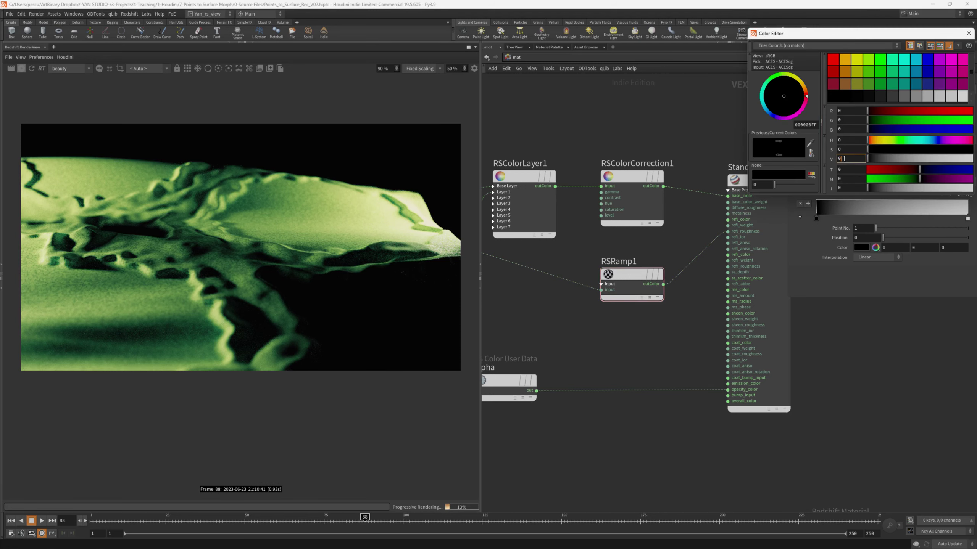
left_click(968, 218)
double_click(968, 218)
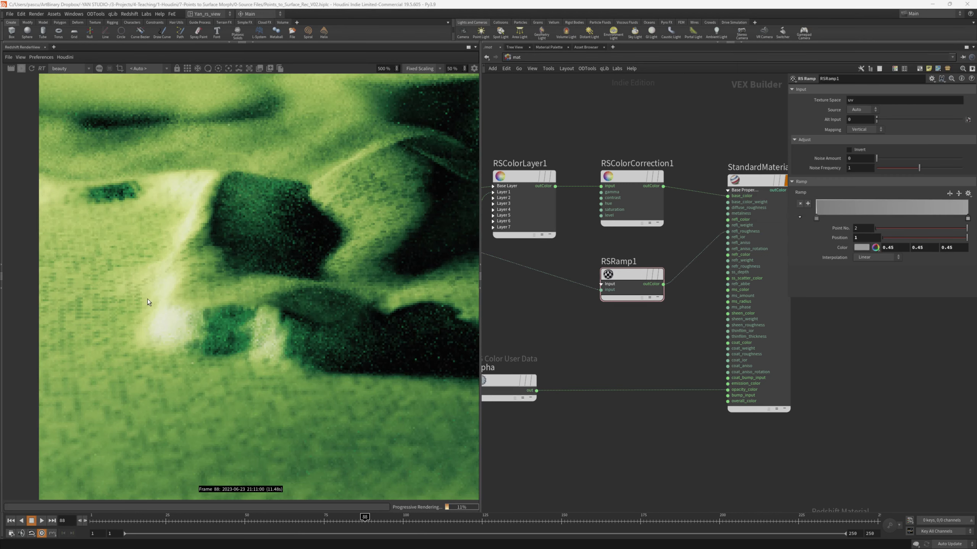
scroll(119, 277, "down", 6)
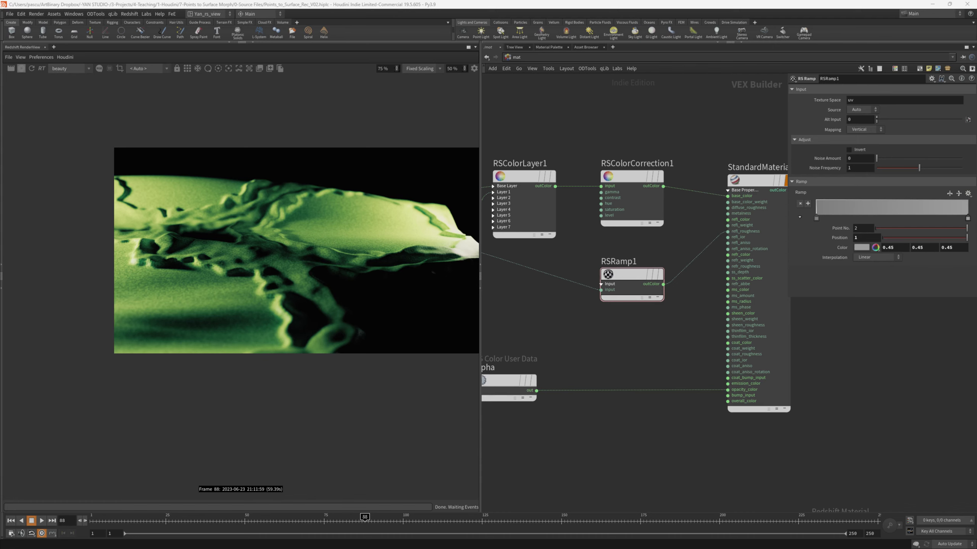
- Stop the live render and add an RS Displacement node from Tiles1 to the surface material's Displacement input
left_click(21, 69)
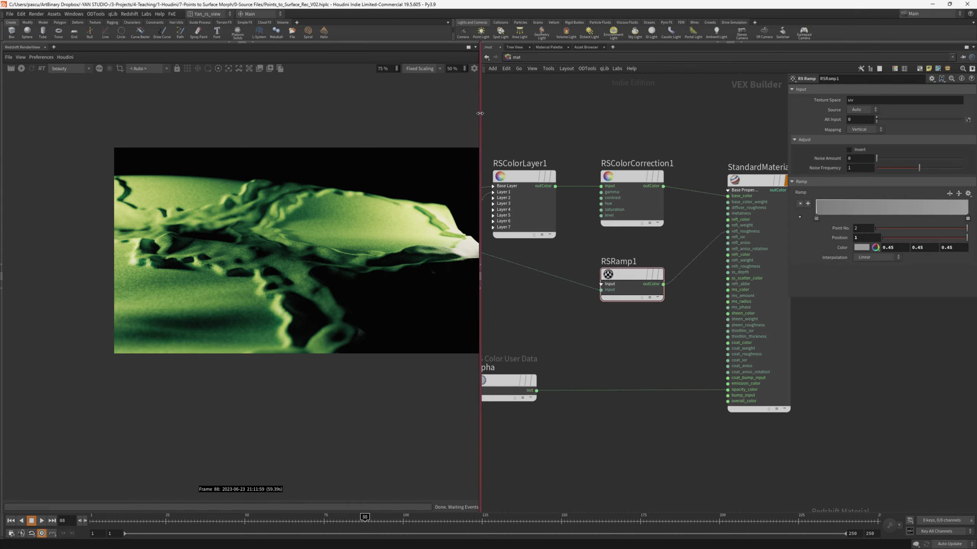
left_click_drag(480, 113, 332, 113)
key("Tab")
type("rsdi")
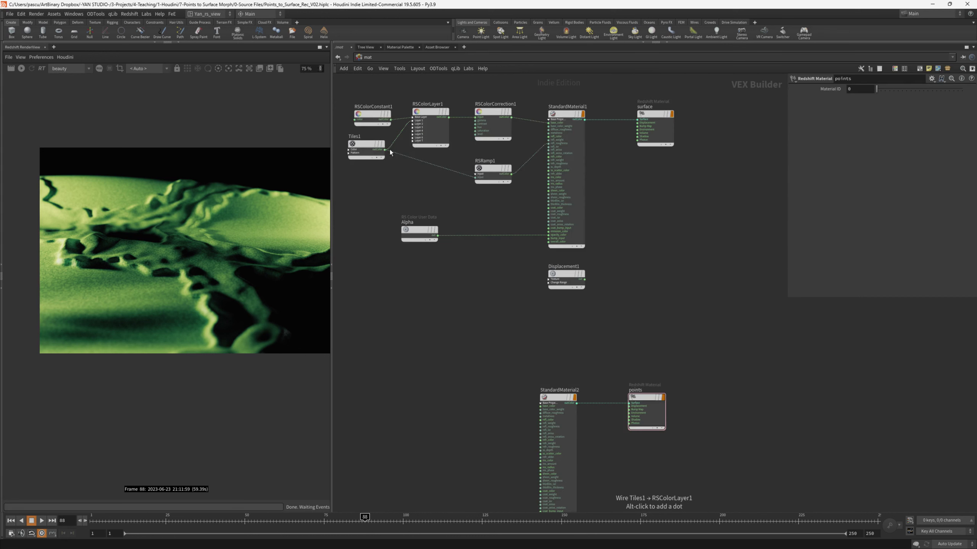
scroll(389, 150, "up", 3)
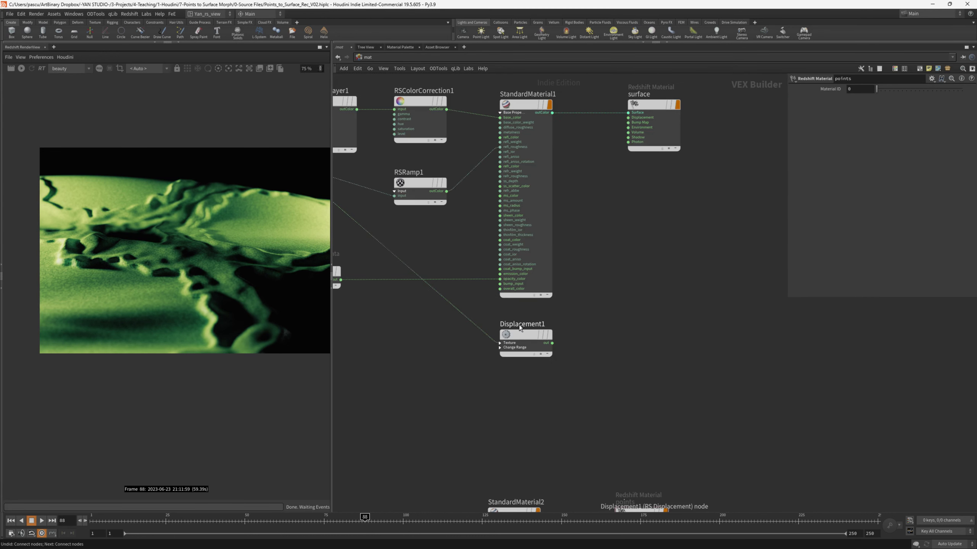
left_click_drag(552, 342, 629, 117)
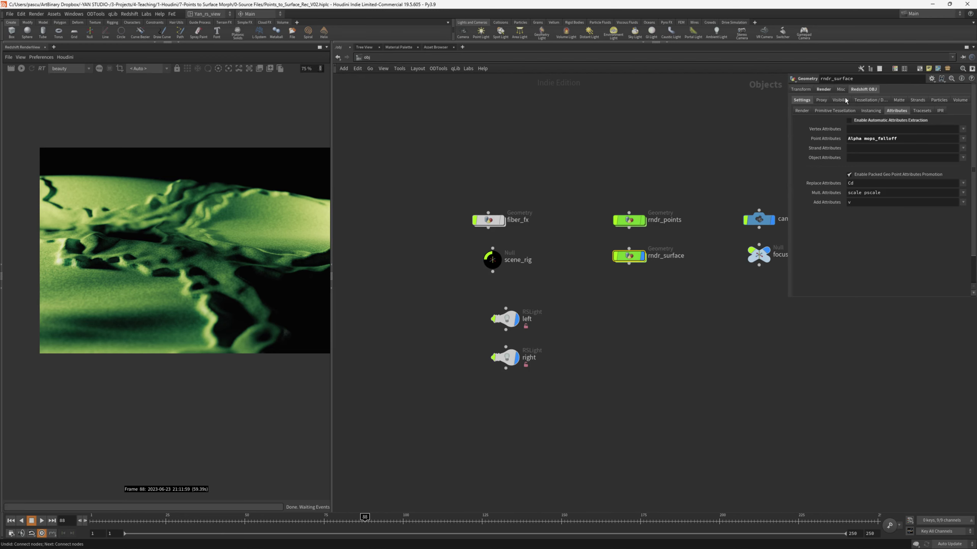
- Widen the parameter display and enable Redshift tessellation on the rndr_surface object
left_click(864, 101)
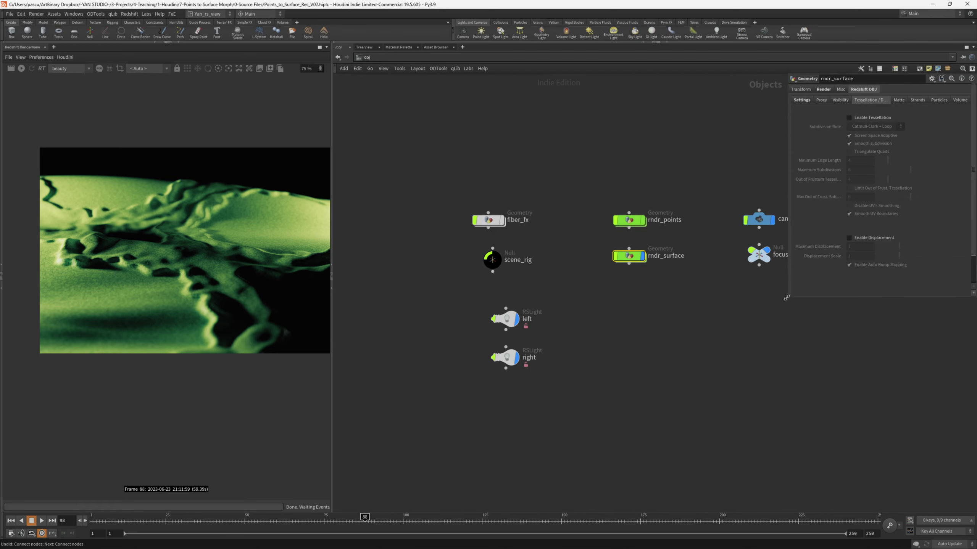
left_click_drag(786, 297, 656, 346)
left_click(730, 119)
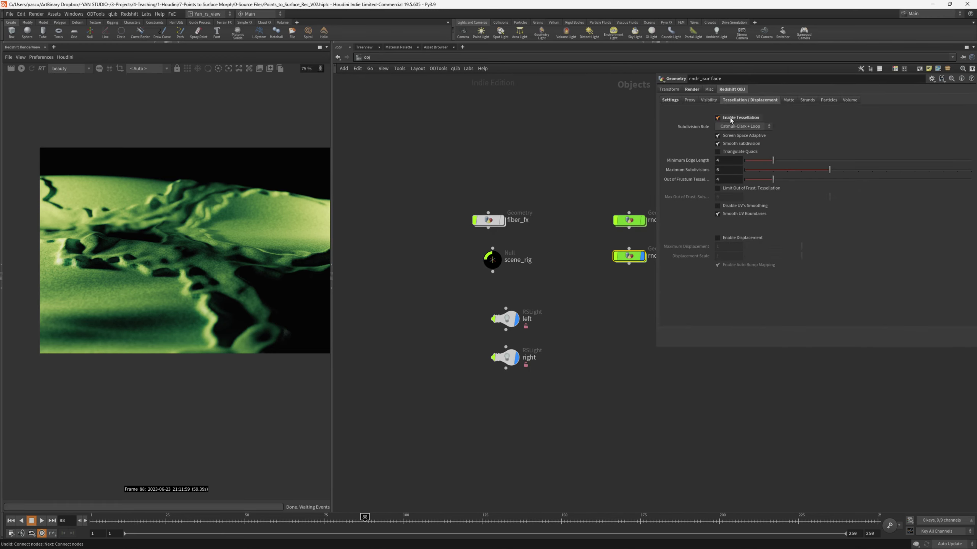
key("f")
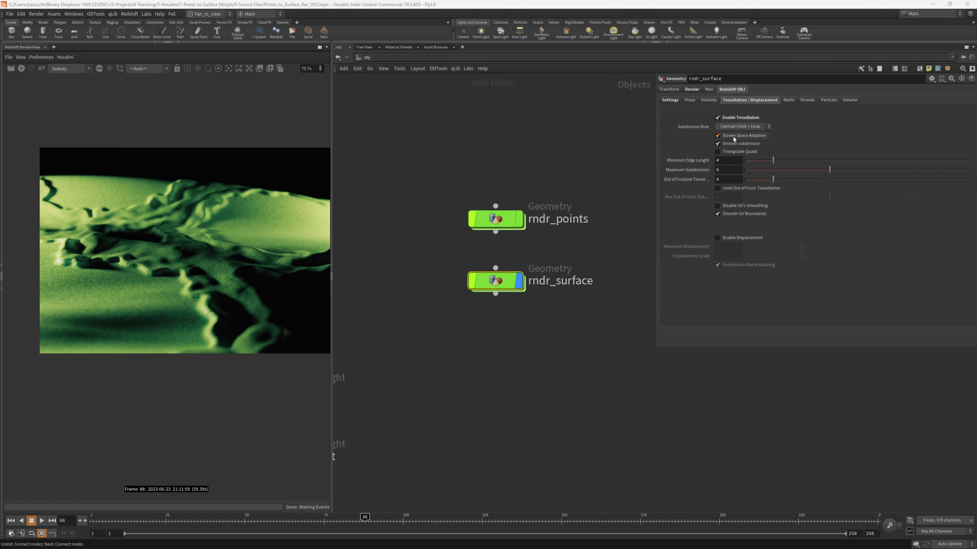
- Disable Screen Space Adaptive on rndr_surface and set Minimum Edge Length to 0 and Maximum Subdivisions to 2
left_click(732, 136)
left_click(728, 160)
type("0")
key("Return")
left_click(718, 169)
type("2")
key("Return")
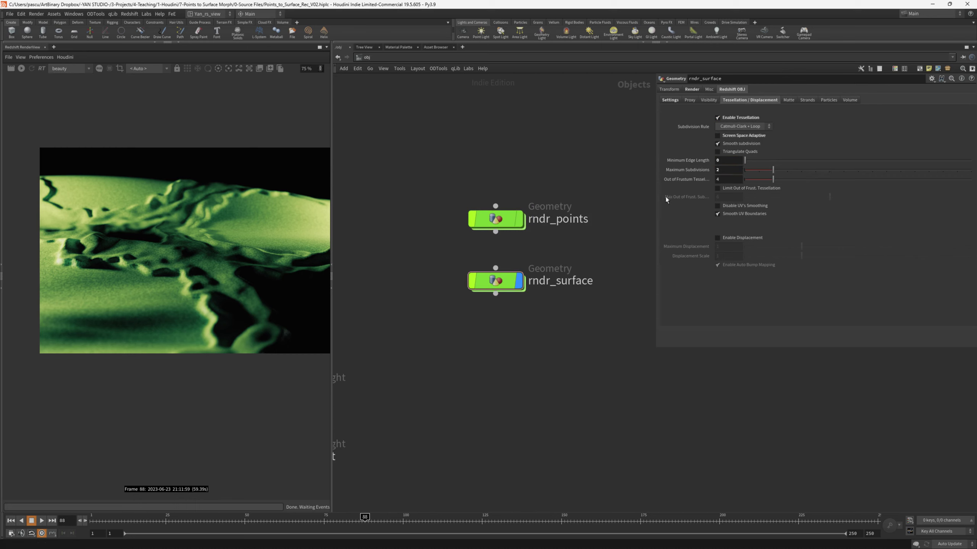
- Enable displacement on rndr_surface without auto bump mapping and store a snapshot of the current render
left_click(722, 239)
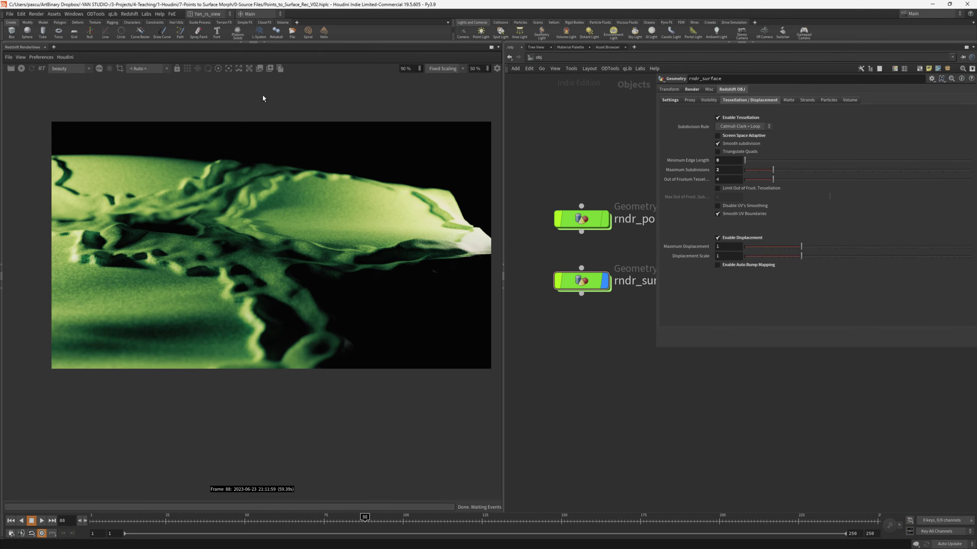
left_click(270, 69)
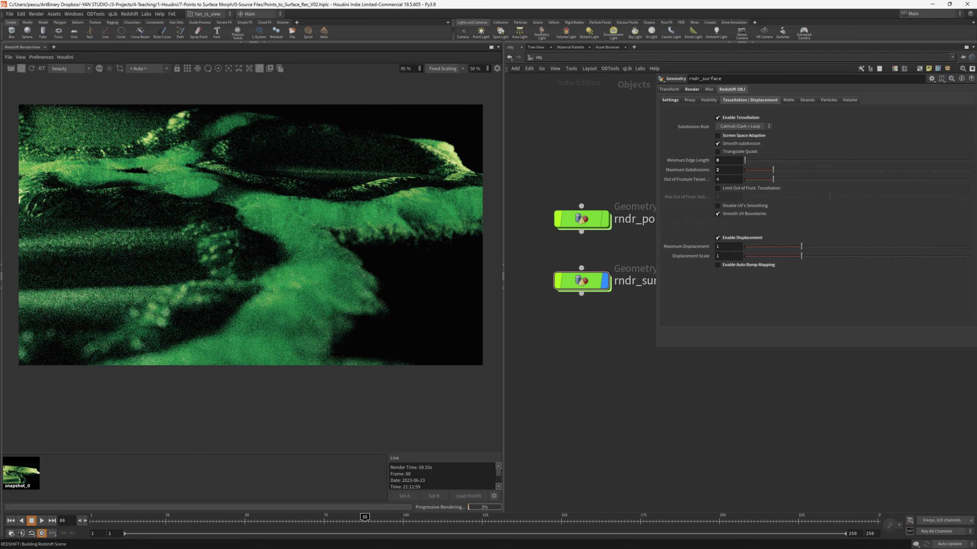
- Return to the material network and set Displacement1's texture Scale to 0.0045
left_click(531, 58)
left_click(540, 82)
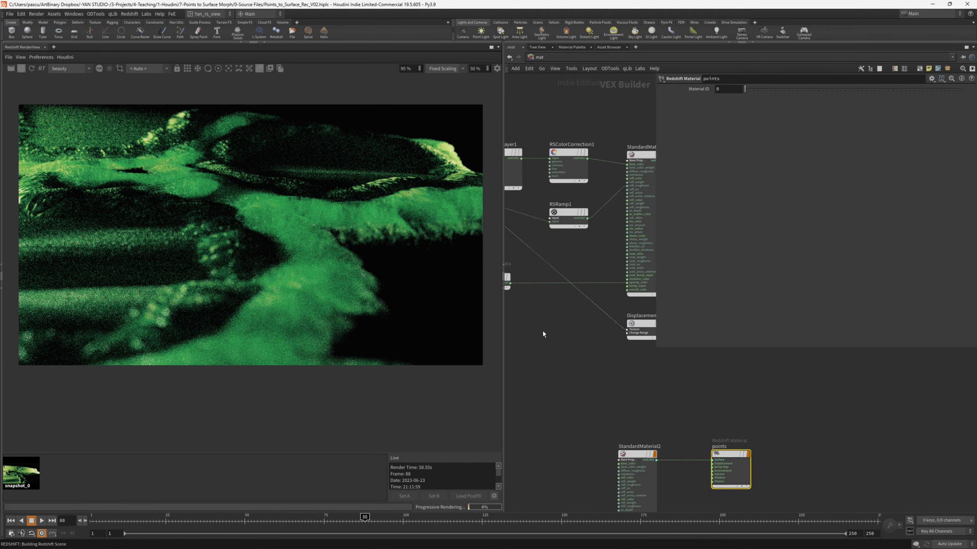
left_click(471, 265)
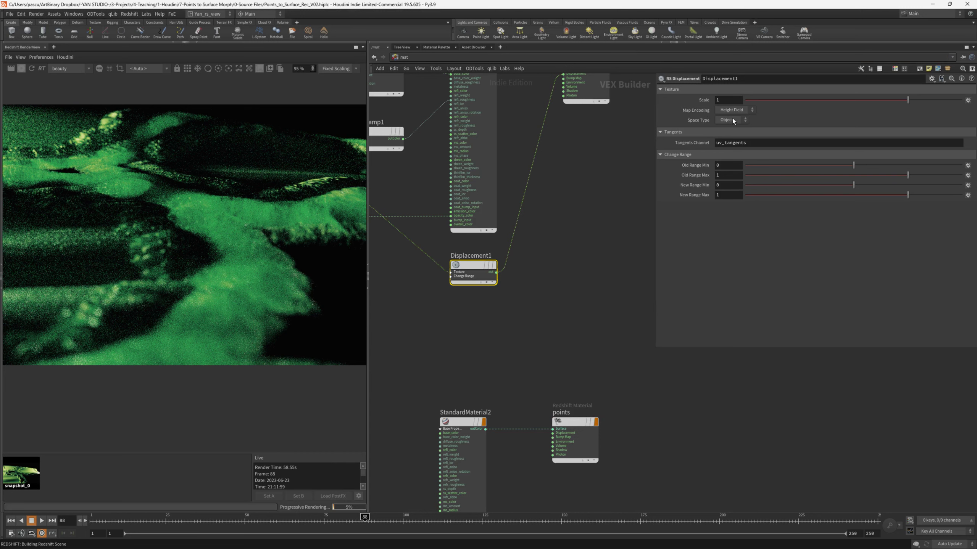
left_click_drag(727, 101, 609, 123)
type("0.0045")
key("Return")
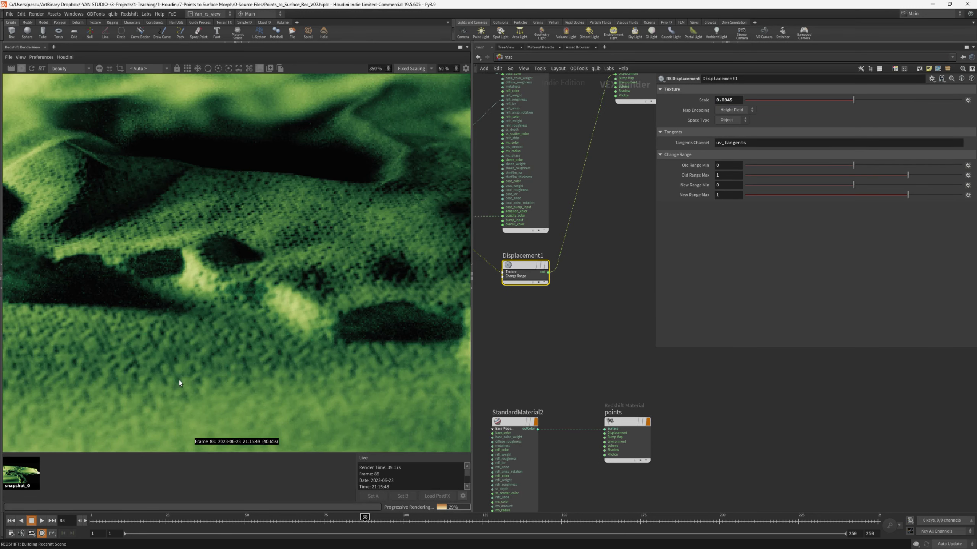
- Compare the displaced live render with the stored snapshot and examine the surface relief up close
left_click(25, 473)
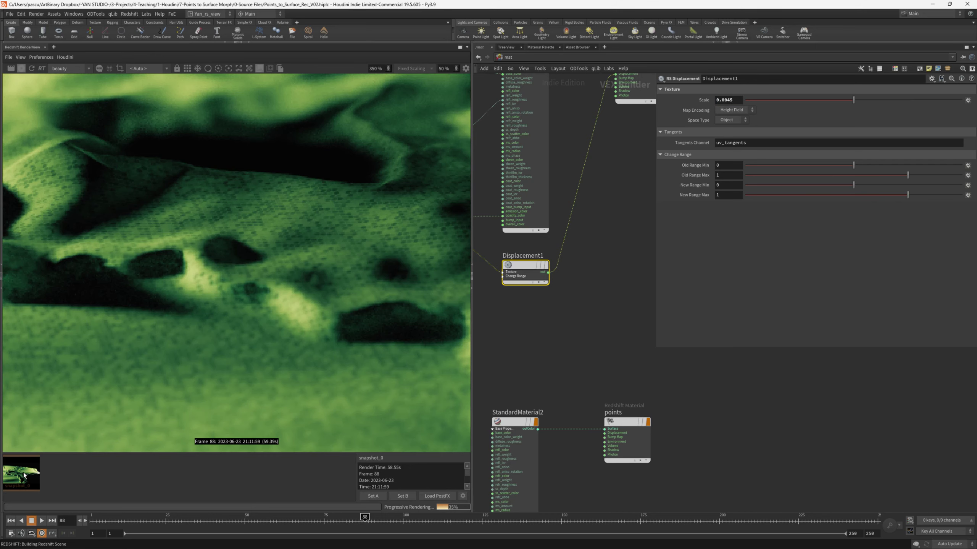
left_click(26, 474)
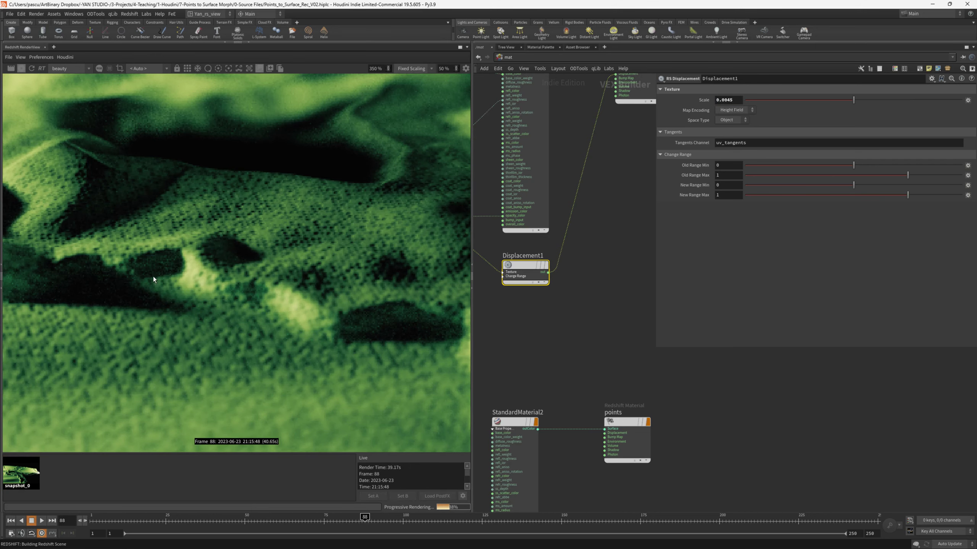
scroll(146, 292, "down", 4)
scroll(251, 276, "up", 7)
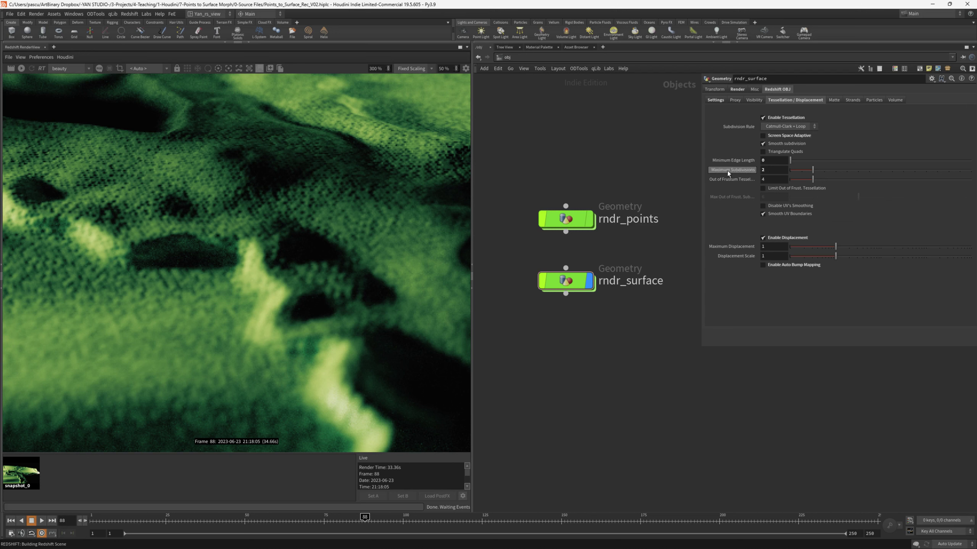
- Inside rndr_surface, insert a Subdivide node between timeshift1 and output0 with Depth 2
left_click_drag(668, 168, 659, 168)
double_click(576, 281)
key("h")
key("Tab")
type("subdivide")
key("Return")
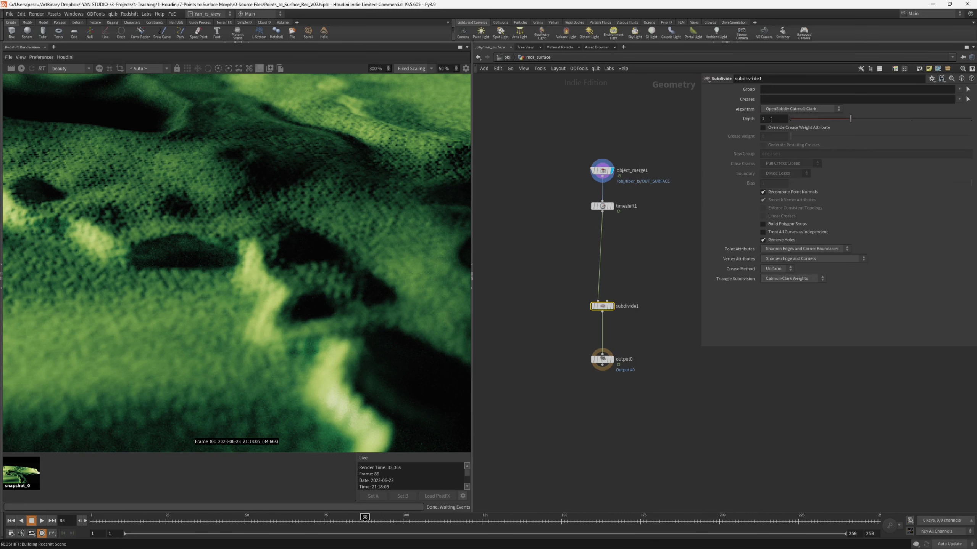
double_click(770, 120)
type("2")
key("Return")
- Back at object level, enable Limit Out of Frustum Tessellation on rndr_surface with its maximum subdivisions set to 0
key("u")
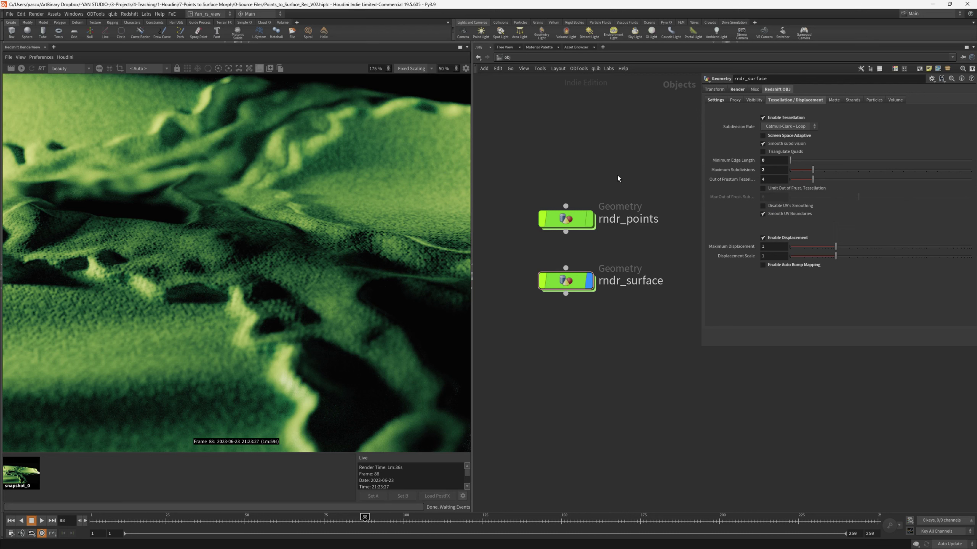
left_click(763, 188)
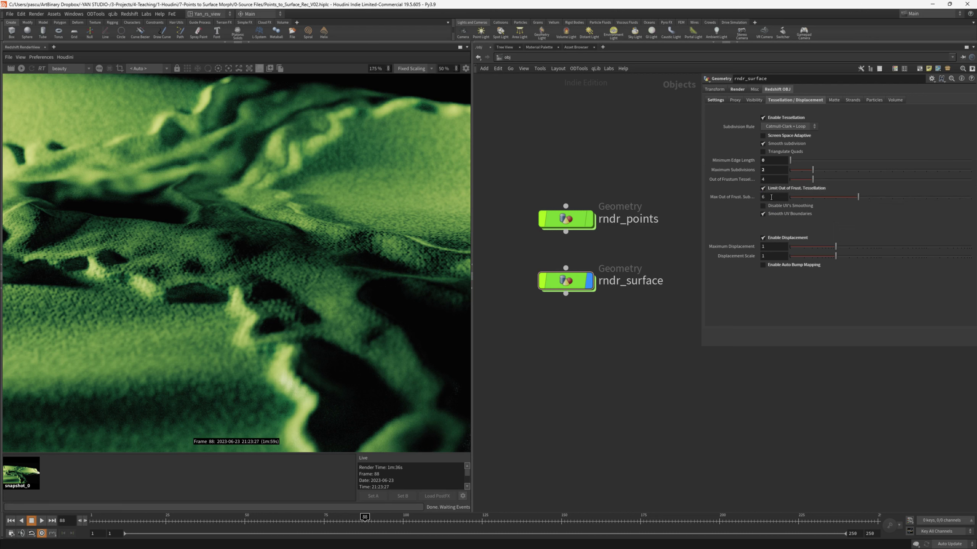
left_click(771, 197)
type("0")
key("Return")
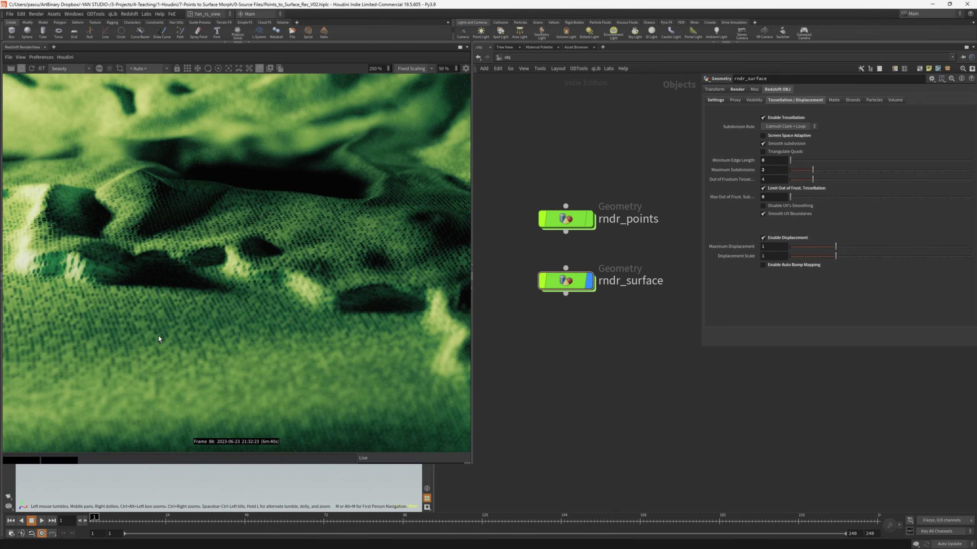
- Compare the subdivided live render against the snapshot taken before displacement
left_click(59, 460)
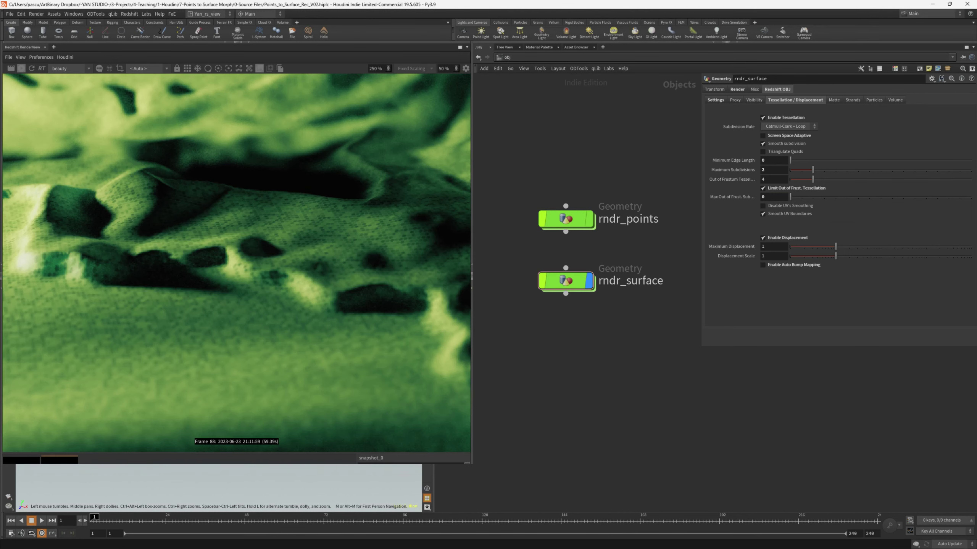
left_click(59, 460)
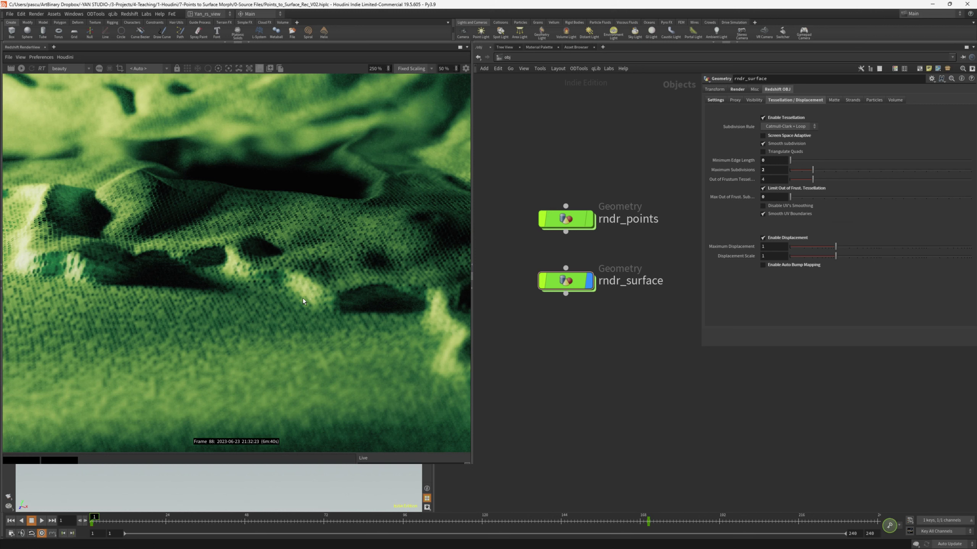
mouse_move(574, 283)
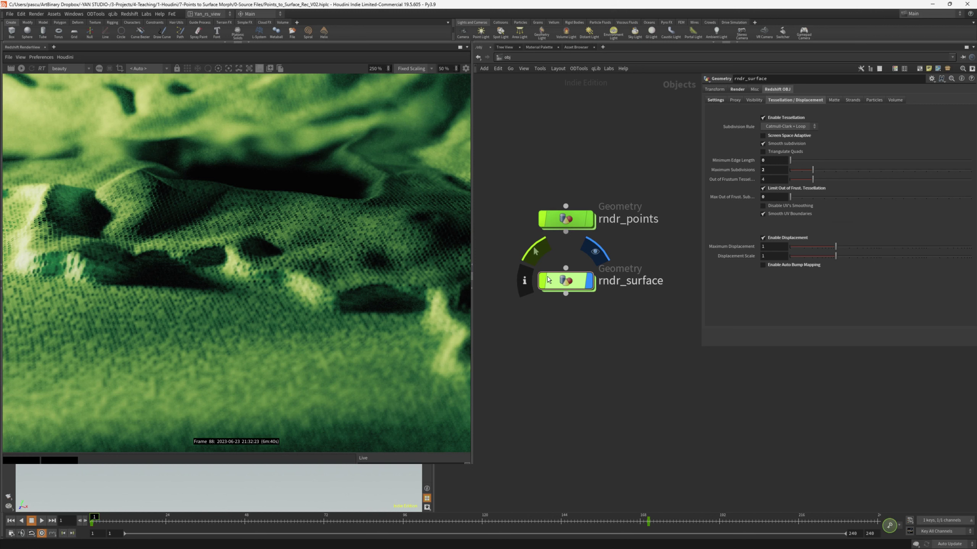
key("h")
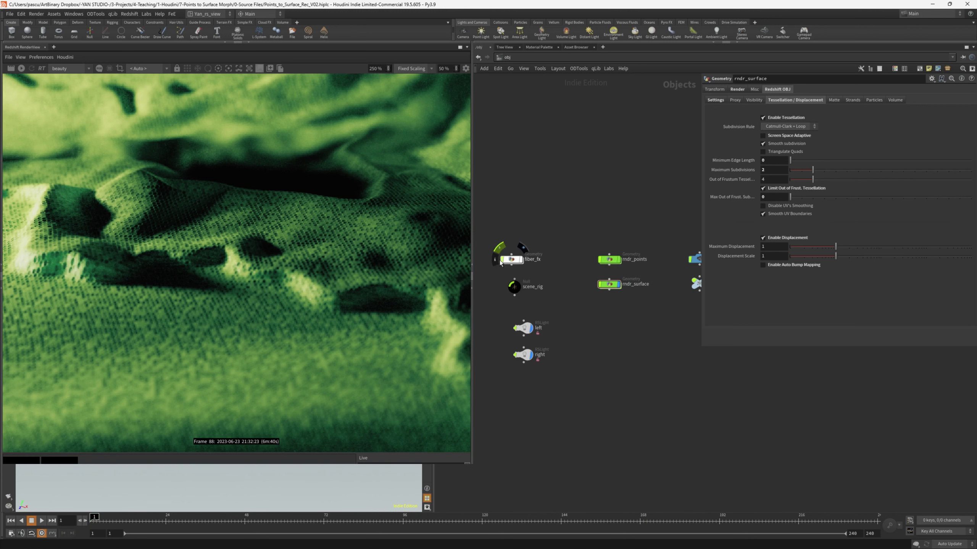
scroll(609, 288, "up", 5)
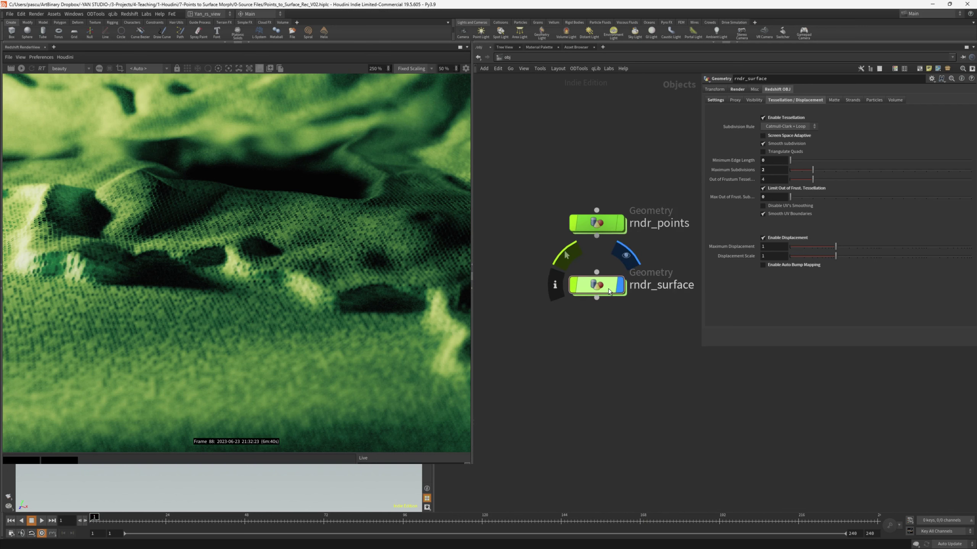
double_click(609, 288)
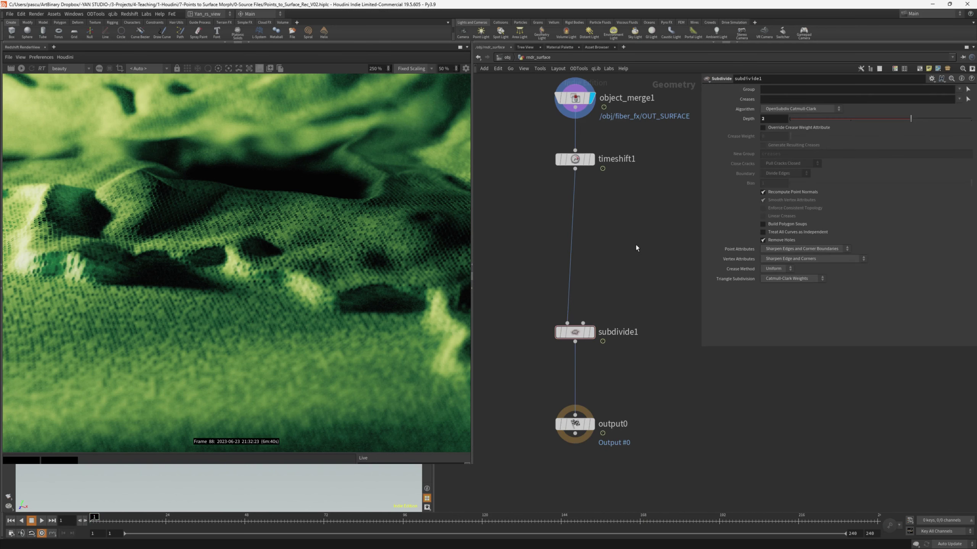
key("Tab")
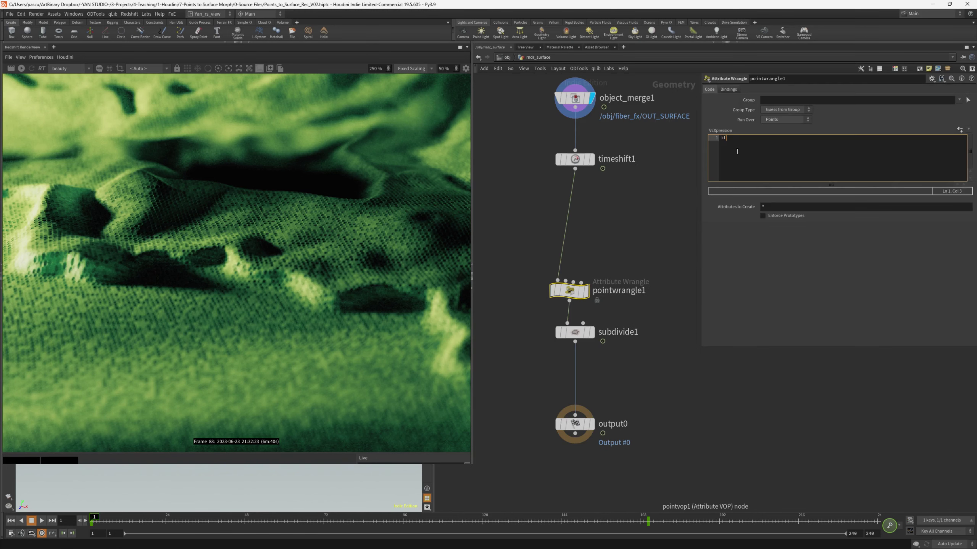
left_click(736, 151)
type("if(@Alpha == 0){")
key("Return")
type("removepoint(0, @ptnum);")
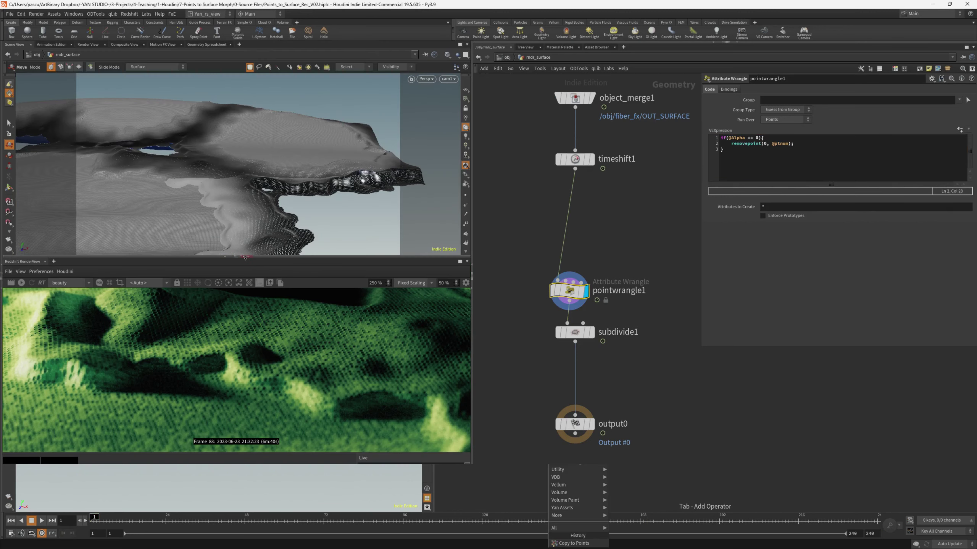
left_click(552, 296)
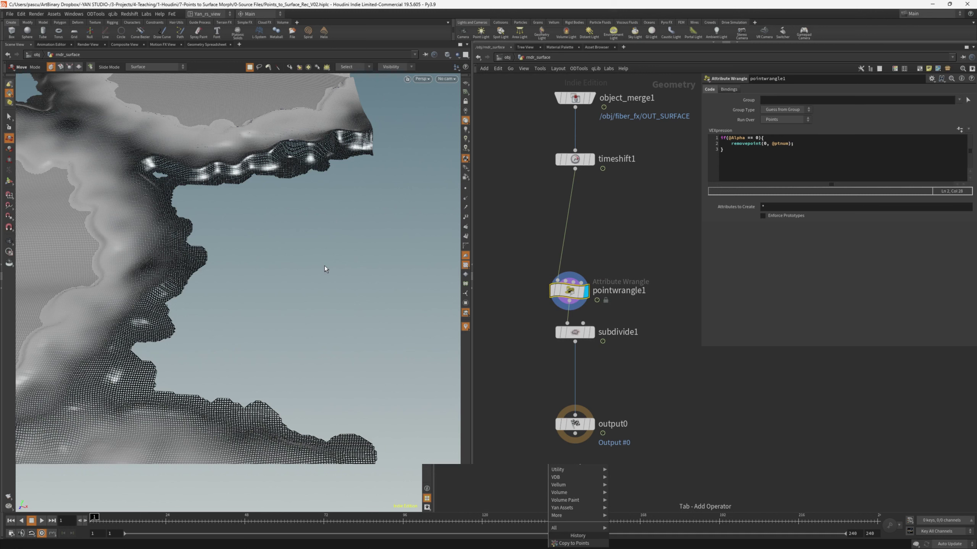
key("Escape")
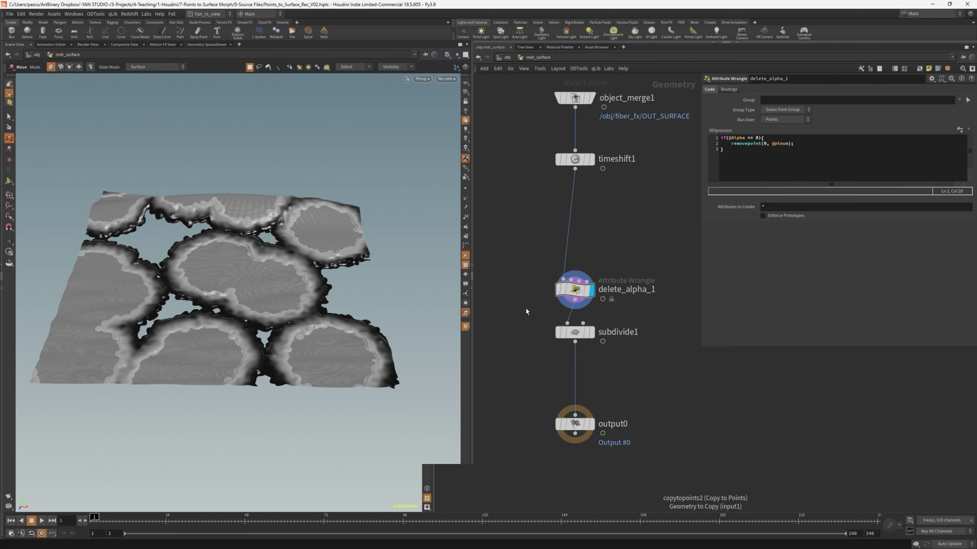
- Add a null below timeshift1 and a separate Volume node with Initial Value 1, 1, 1, shaped From Camera /obj/cam1
left_click_drag(576, 291, 577, 384, "ctrl")
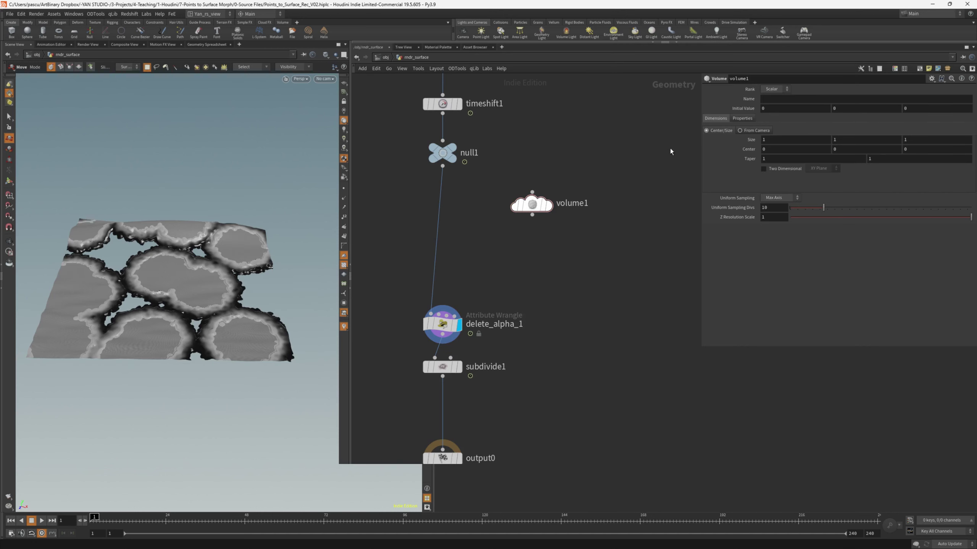
left_click(773, 111)
type("1")
key("Tab")
type("1")
key("Tab")
left_click(753, 132)
left_click(798, 142)
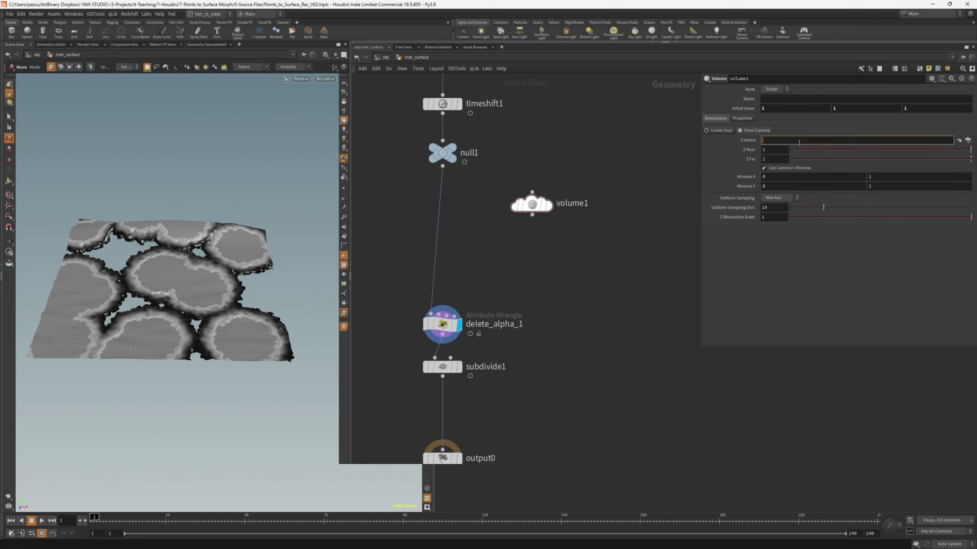
left_click(968, 141)
double_click(894, 103)
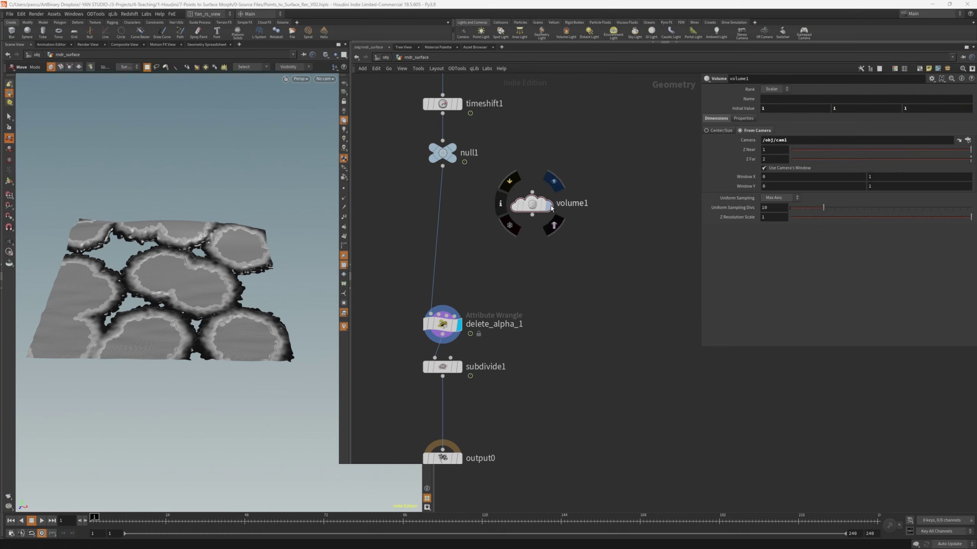
- Display volume1 together with the scene's other objects and examine its frustum shape beside the camera
left_click(550, 208)
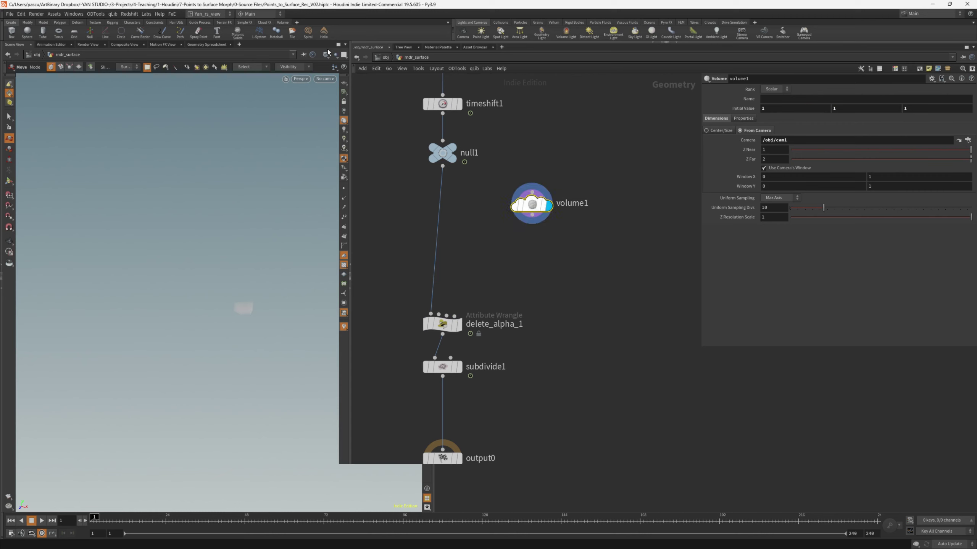
left_click(335, 56)
left_click(352, 71)
left_click_drag(256, 308, 305, 306, "alt")
middle_click_drag(305, 306, 151, 287, "alt")
right_click_drag(151, 288, 266, 271, "alt")
left_click_drag(266, 271, 261, 197, "alt")
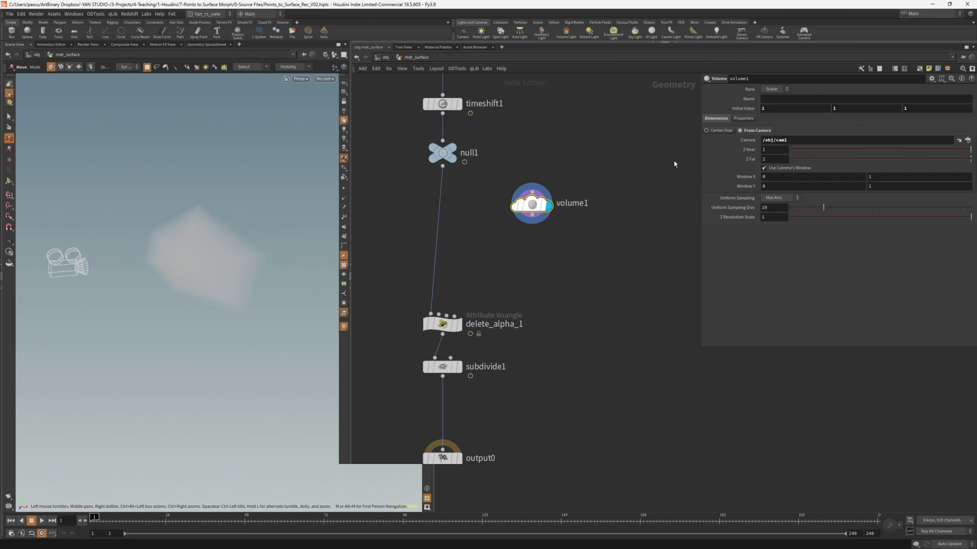
- Set volume1's Z Far to 30 and Z Near to 0.5
key("Tab")
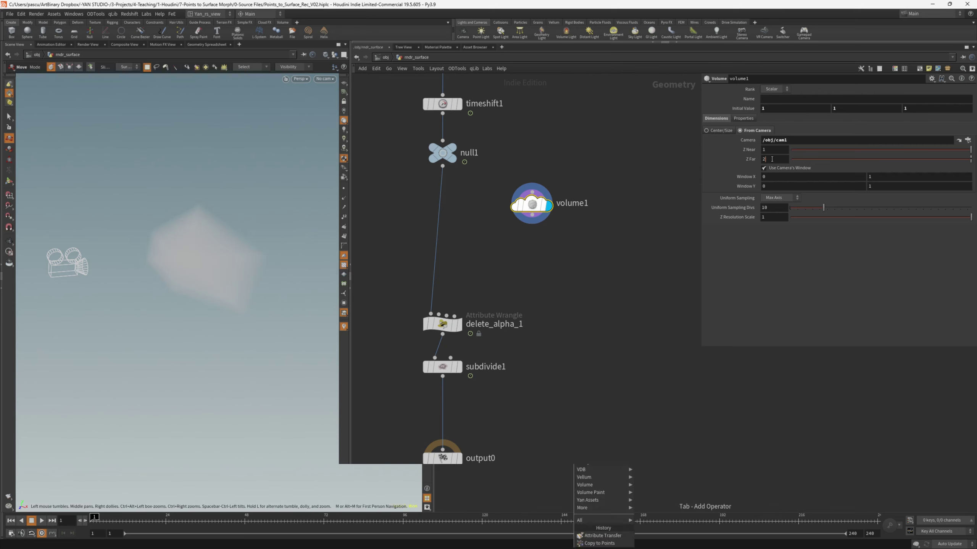
type("2")
key("Return")
type("30")
key("Return")
left_click(774, 150)
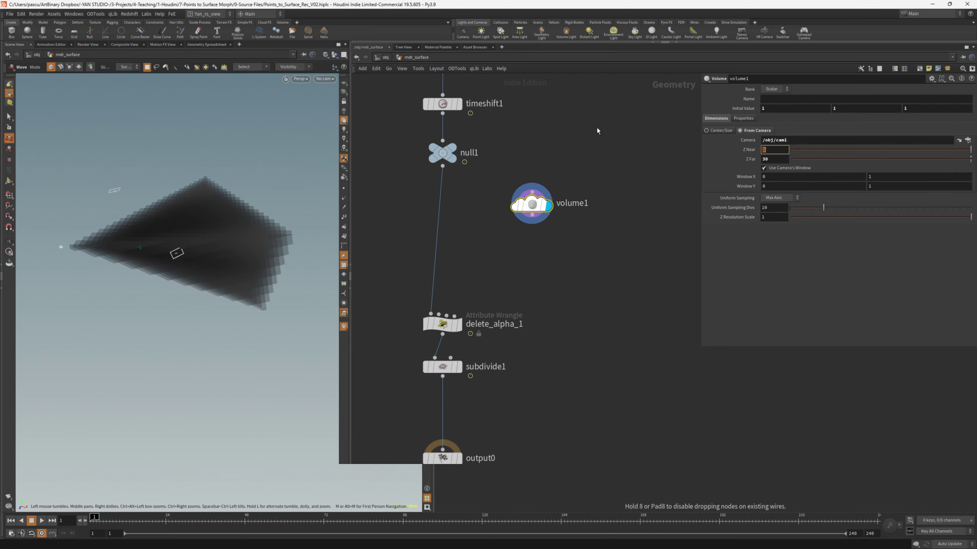
type("0.5")
key("Return")
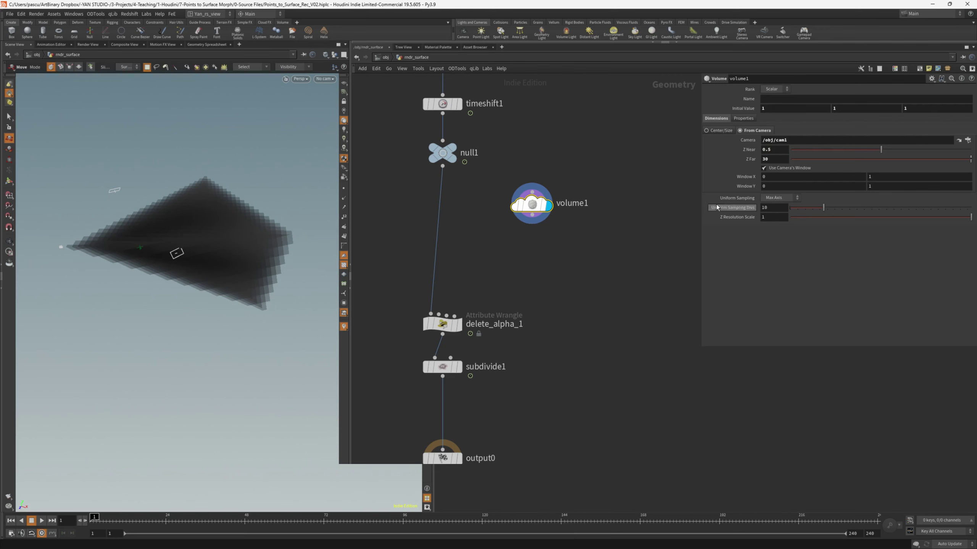
- Switch volume1's Uniform Sampling to By Size with a Div Size of 0.5
left_click(778, 198)
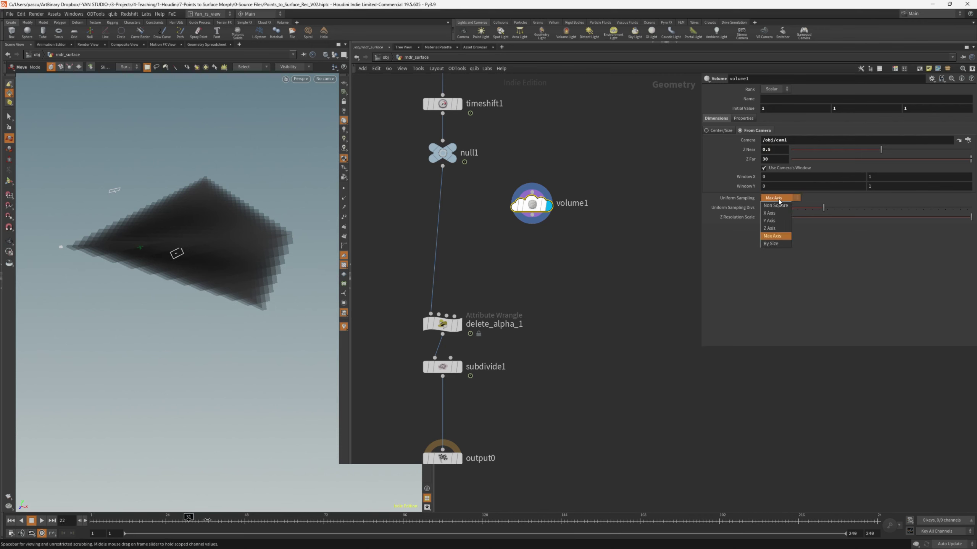
left_click(771, 243)
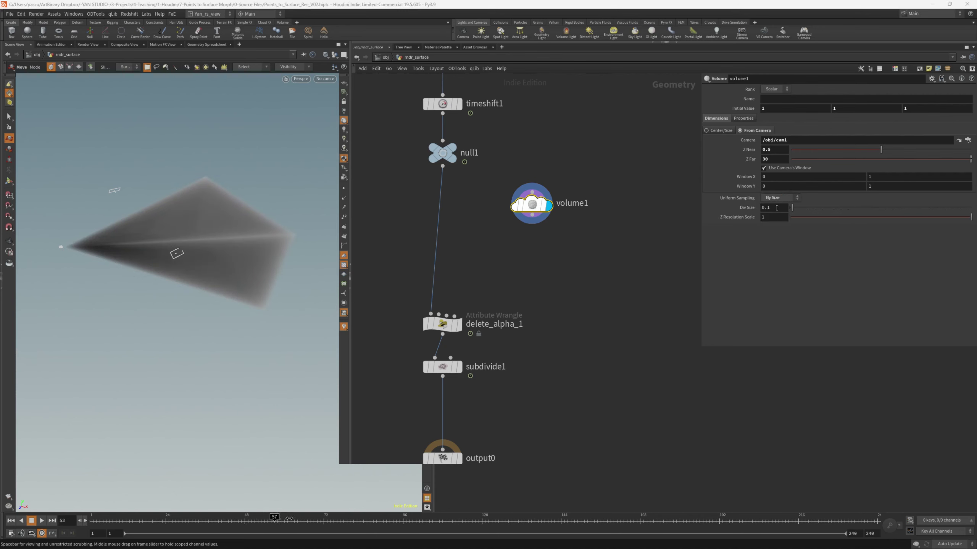
double_click(776, 208)
type("0.5")
key("Return")
- Add a Group Create node with null1 as first input and volume1 as second input, and display it
key("g")
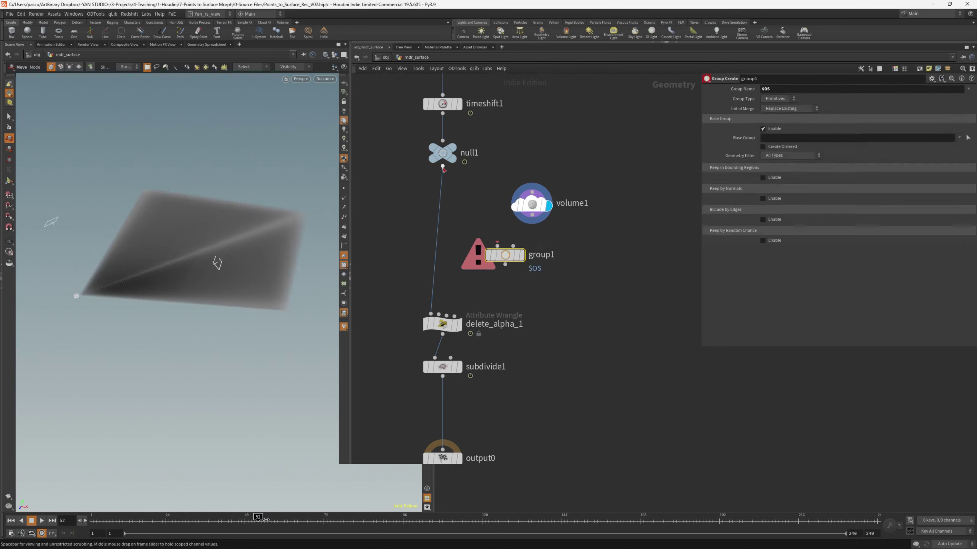
left_click_drag(443, 166, 497, 245)
left_click_drag(532, 216, 531, 245)
left_click(522, 256)
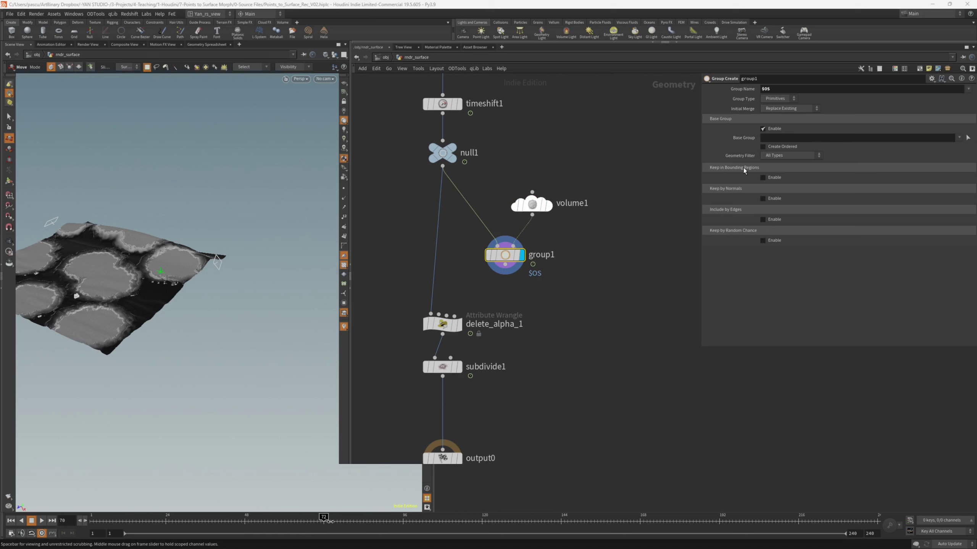
- In group1, disable Base Group, enable Keep in Bounding Regions with Bounding Volume, and set Group Type to Points
left_click(763, 128)
left_click(763, 150)
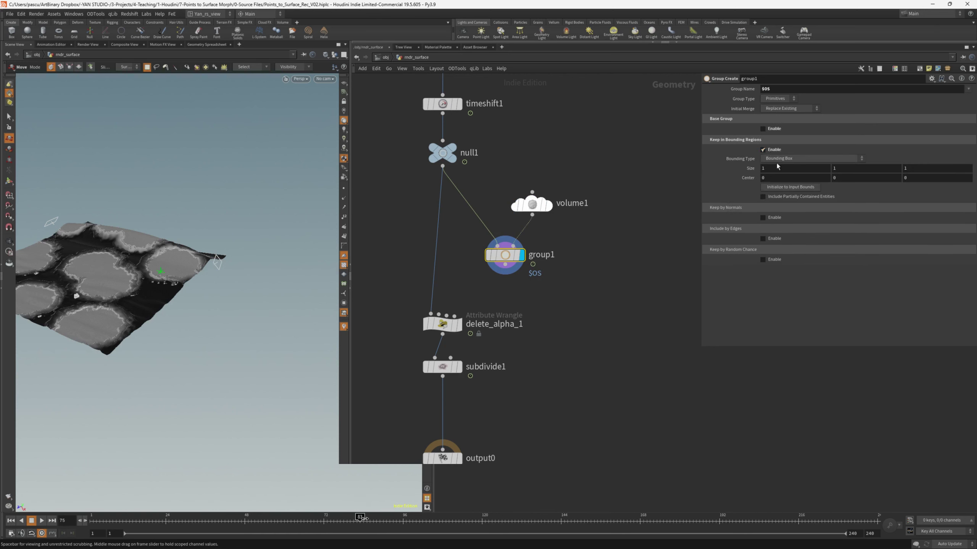
left_click(784, 158)
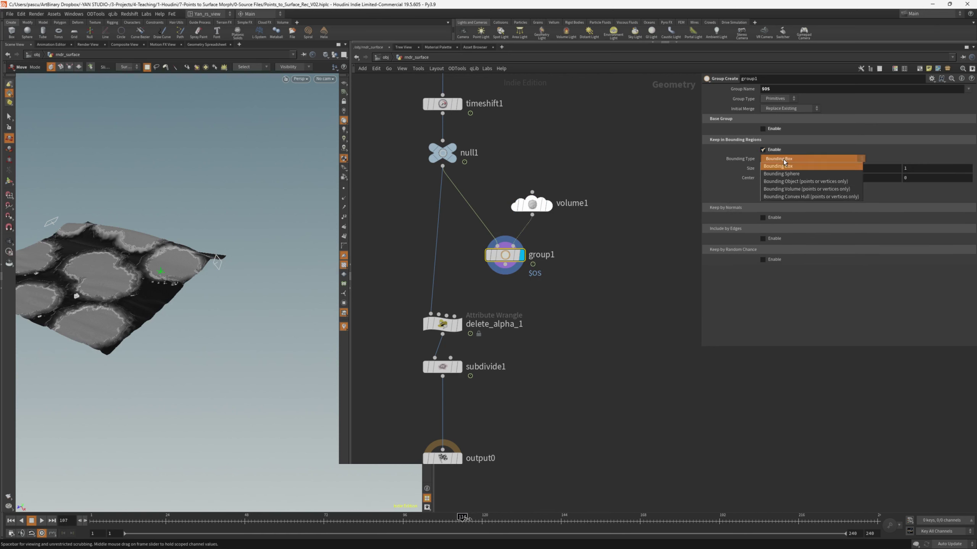
left_click(784, 189)
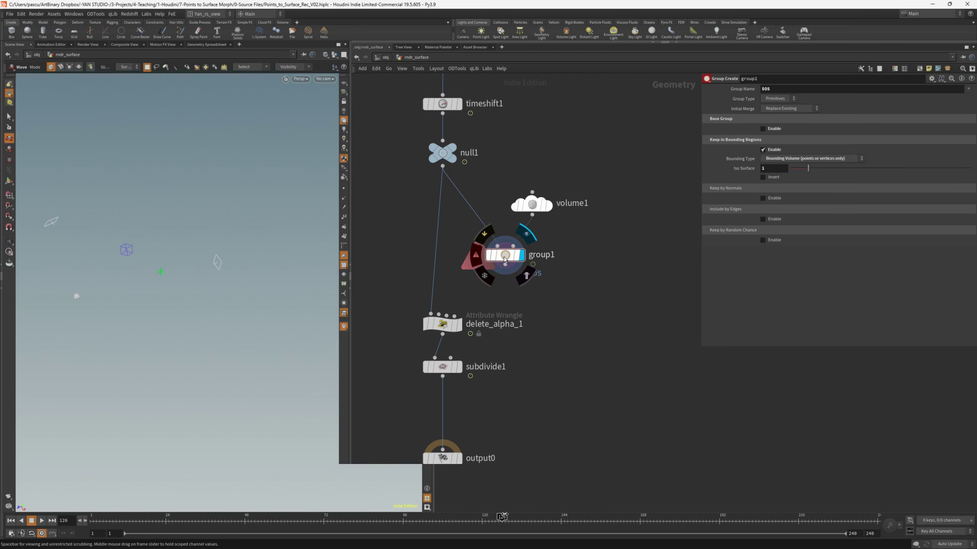
left_click(776, 98)
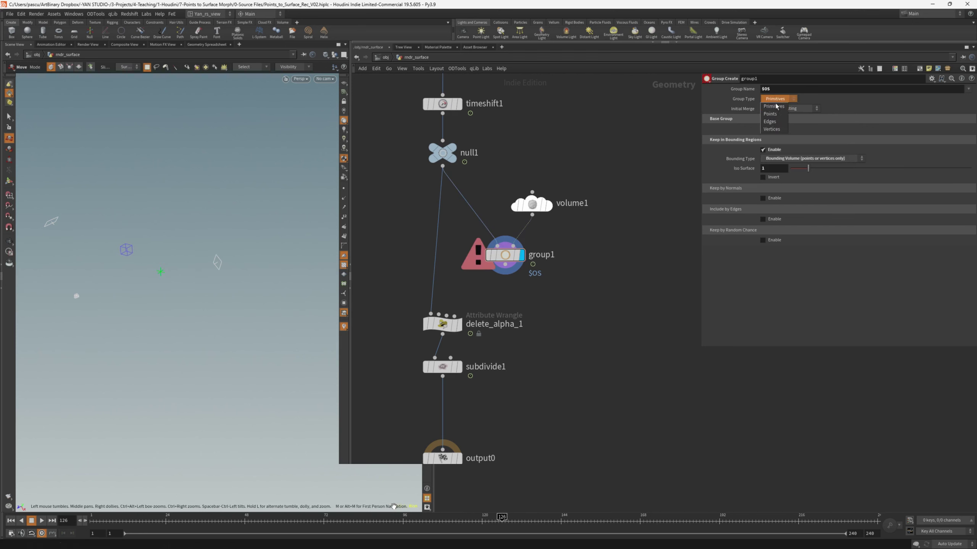
left_click(774, 116)
- Add a Blast node after group1 with Group set to group1, keeping only the points inside the camera volume
key("Tab")
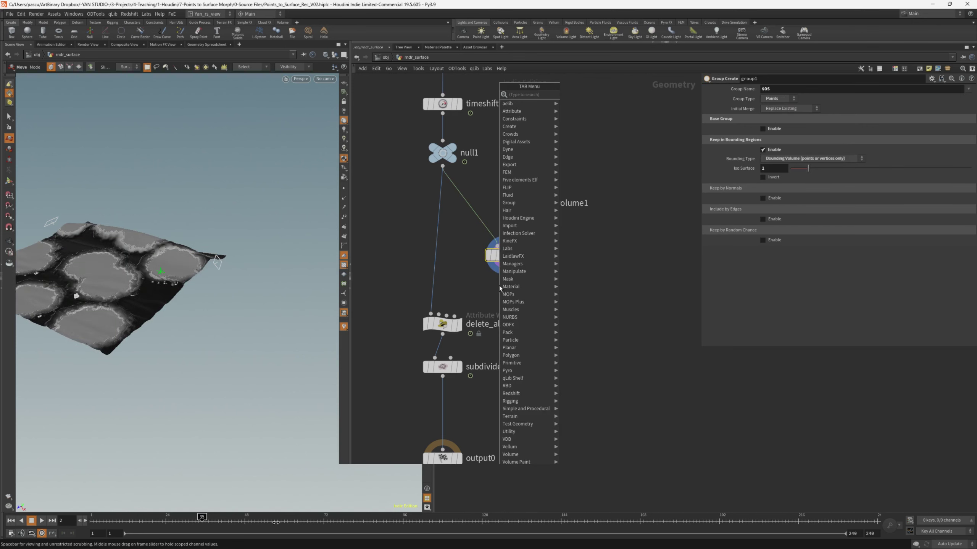
type("bla")
key("Return")
key("Return")
left_click(959, 90)
left_click(956, 98)
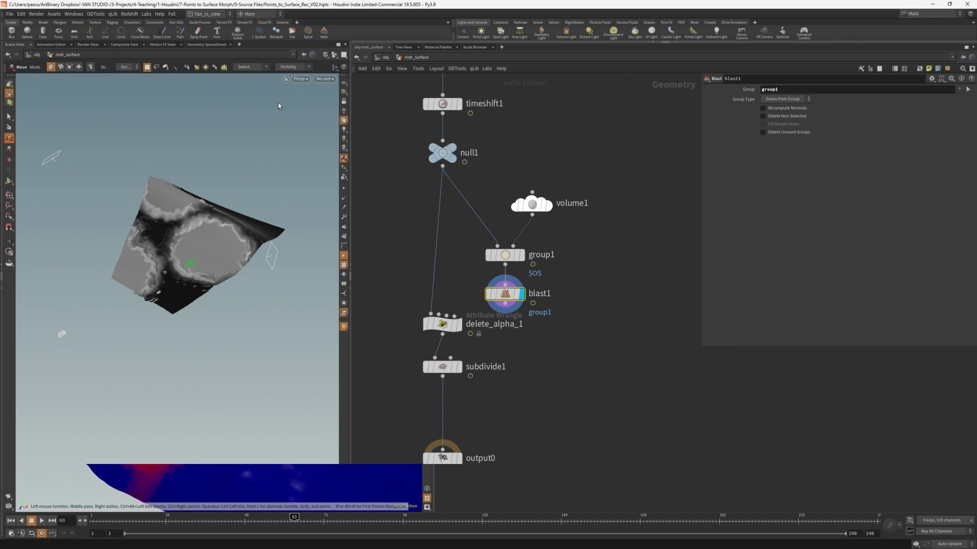
- Look through cam1 and set volume1's Window X range to -0.1 and 1.1
left_click(325, 78)
left_click(335, 92)
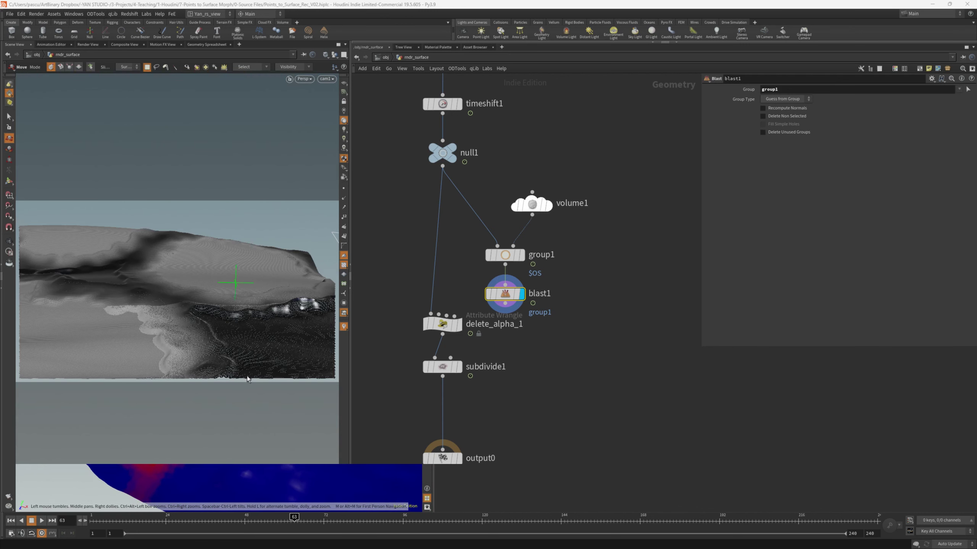
left_click(531, 204)
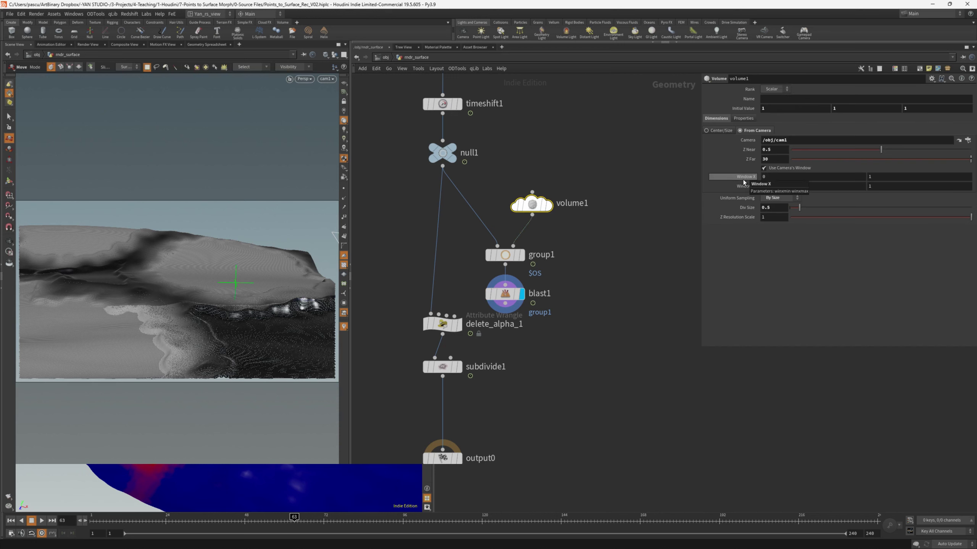
left_click(782, 176)
type("-0.1")
key("Tab")
type("1.1")
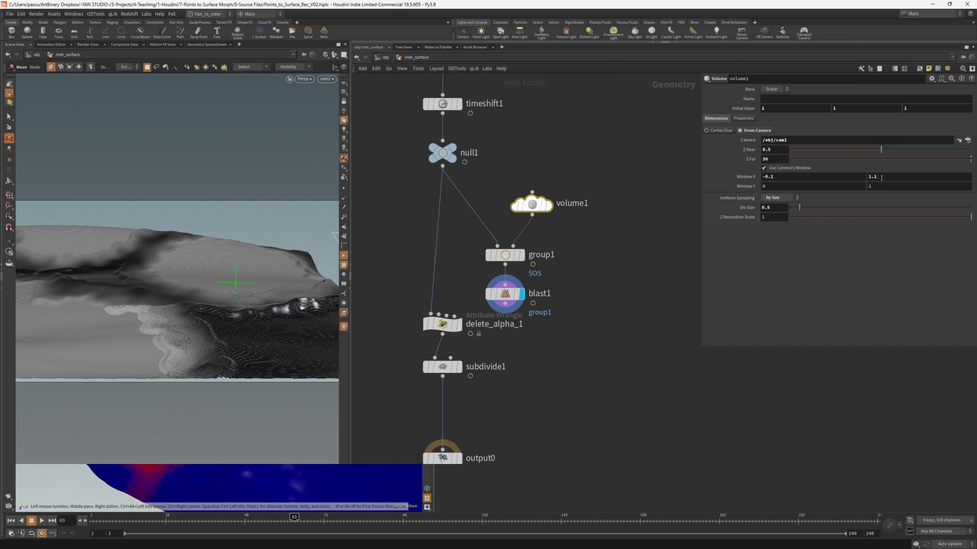
- Set volume1's Window Y range to -0.4 and 11.4
key("Tab")
type("-0.4")
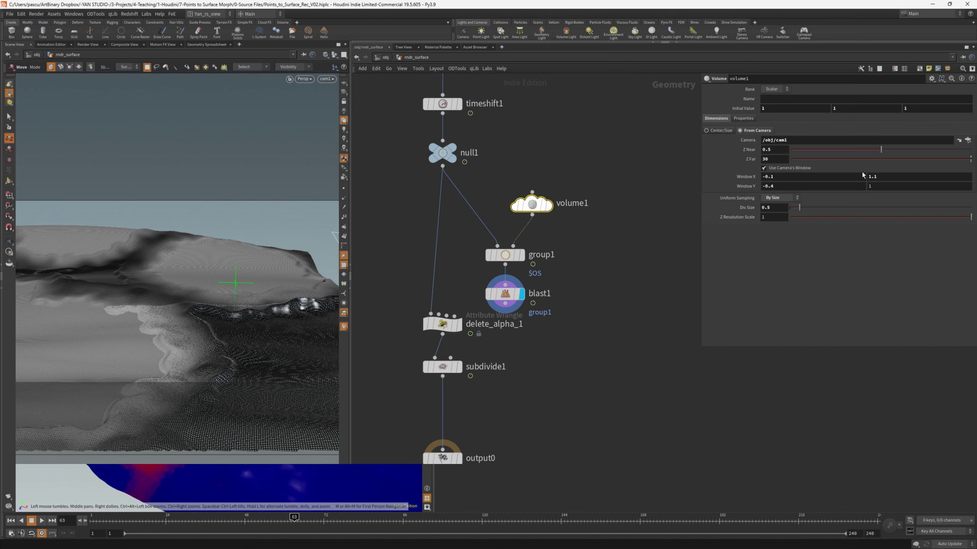
left_click(883, 187)
type("1.4")
key("Return")
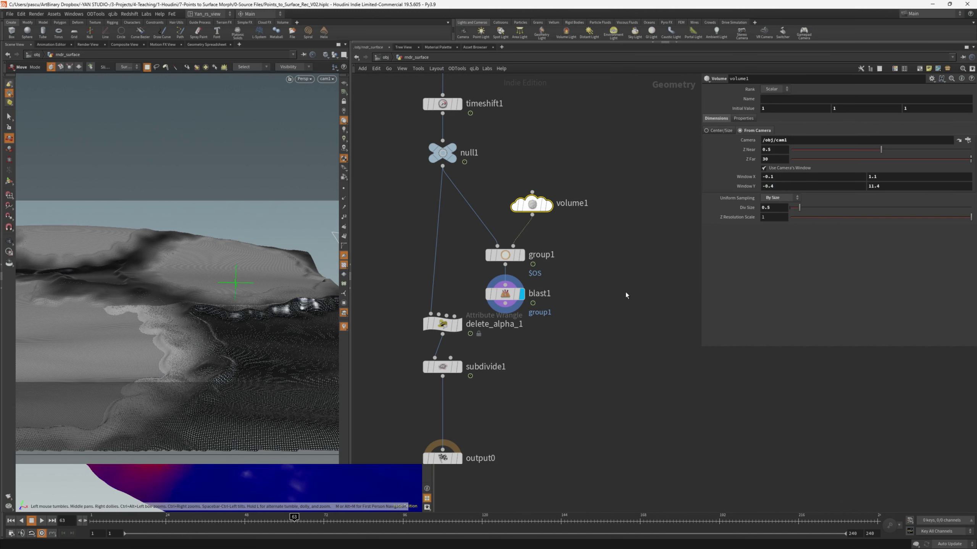
- Make room above delete_alpha_1 and insert a Switch node there with null1 and blast1 as its inputs
scroll(409, 314, "down", 2)
scroll(404, 366, "up", 3)
left_click_drag(419, 227, 470, 452)
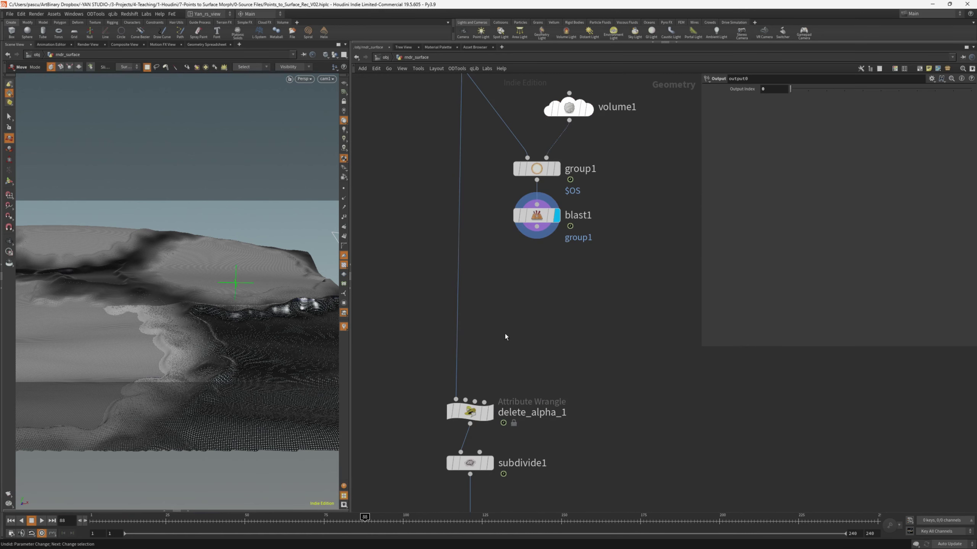
key("Tab")
key("Escape")
left_click(465, 289)
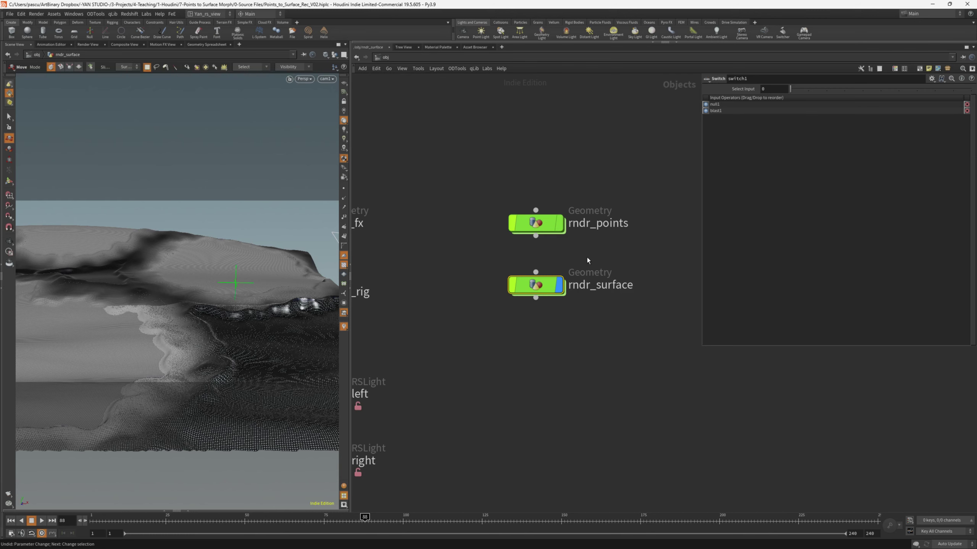
- Link switch1's Select Input to scene_rig's Enable Frustum Optimisation toggle with a relative reference
right_click(767, 126)
left_click(798, 192)
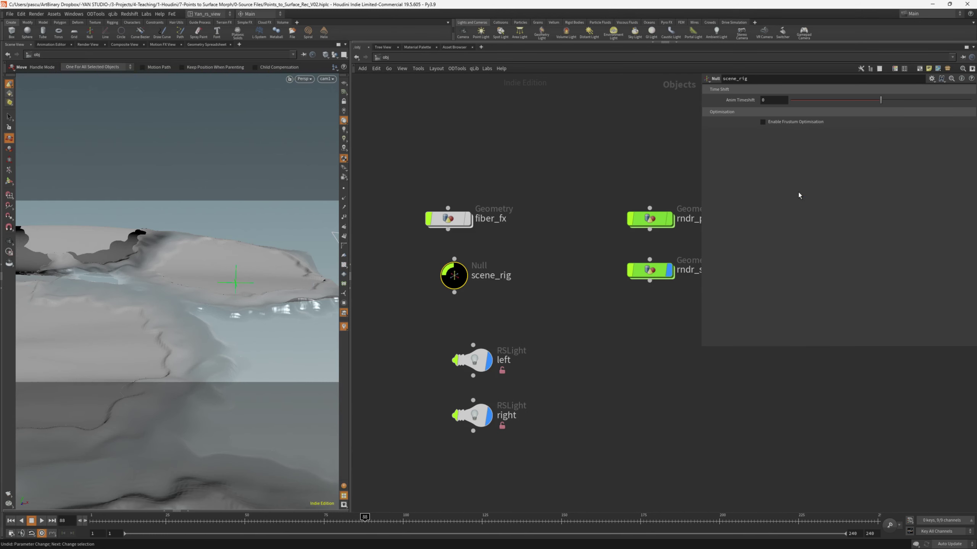
double_click(652, 270)
right_click(769, 89)
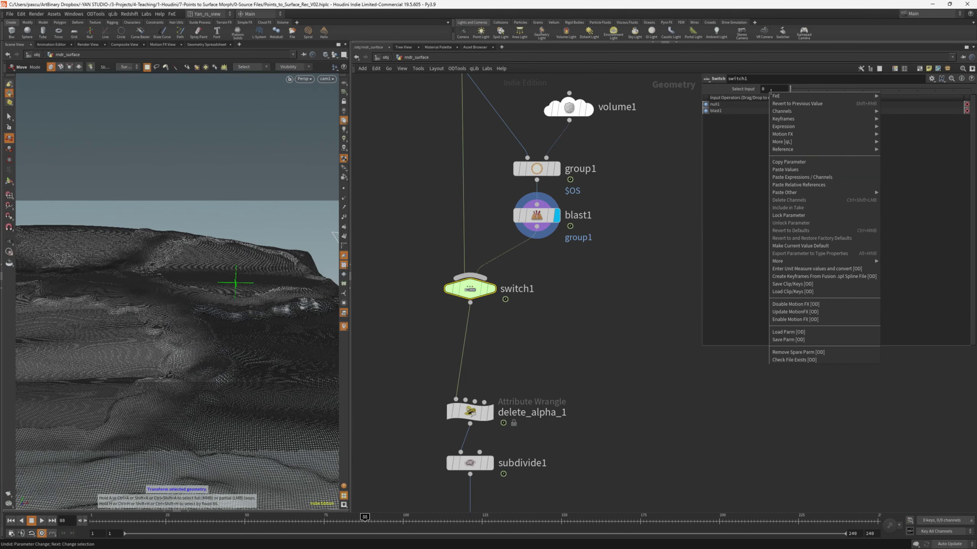
left_click(818, 186)
scroll(479, 231, "down", 4)
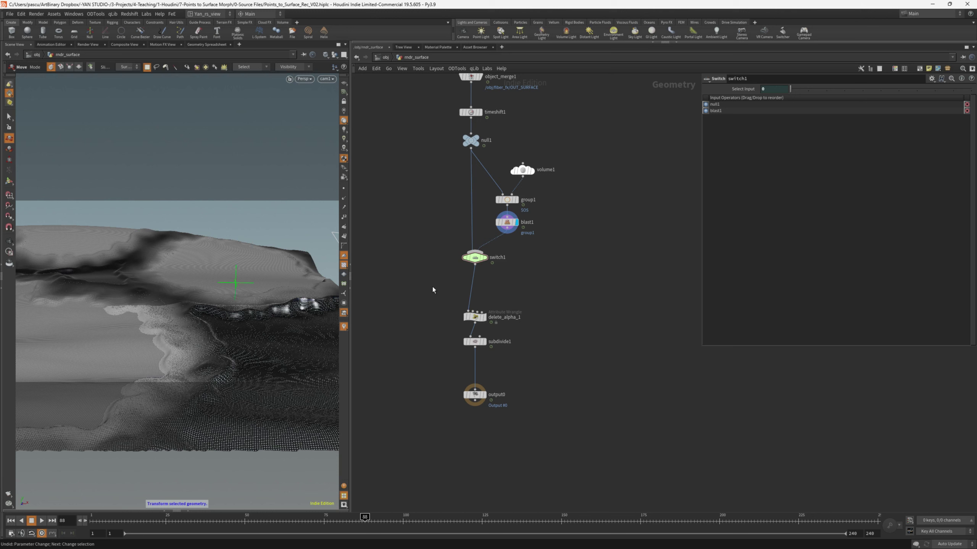
- Insert a Switch node above output0 in rndr_surface, with delete_alpha_1 and subdivide1 as its inputs
key("Delete")
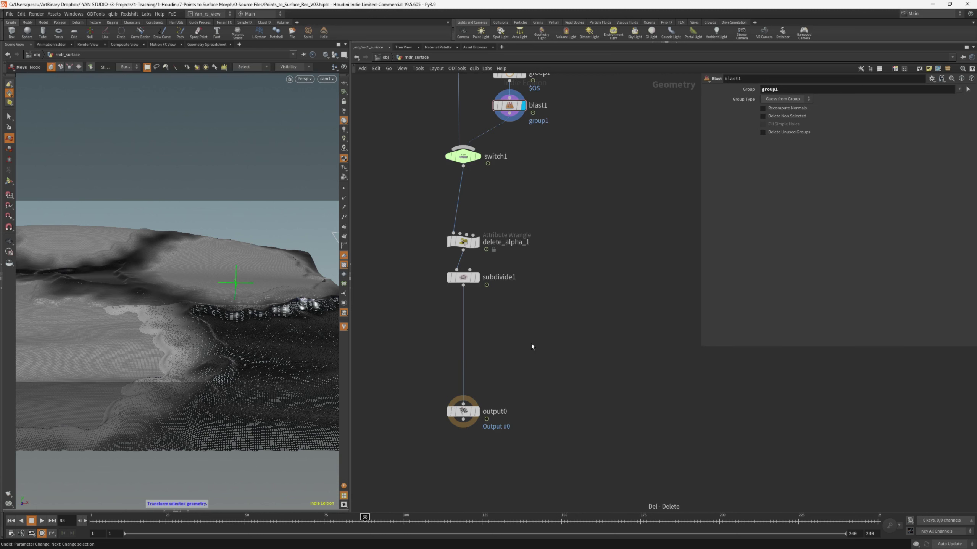
key("Tab")
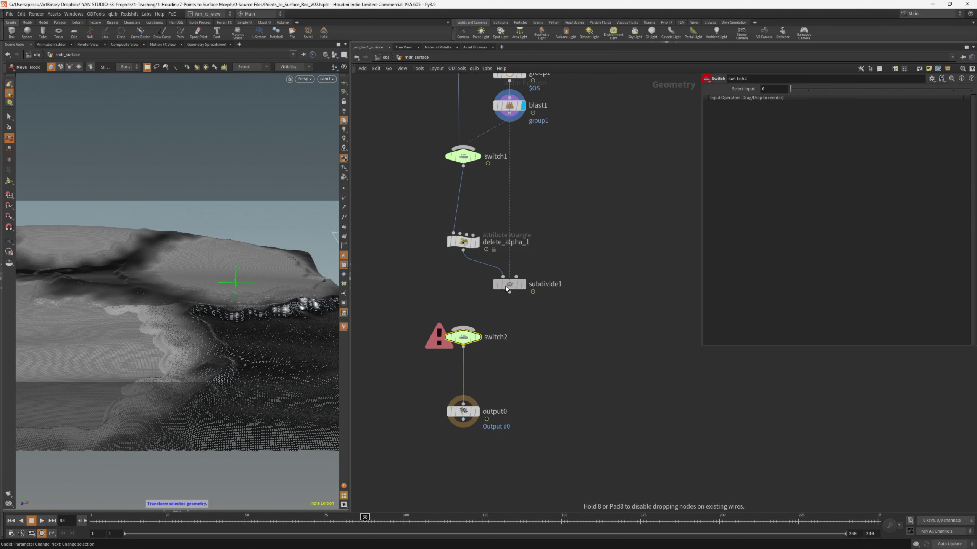
left_click_drag(463, 253, 465, 331)
left_click_drag(509, 293, 468, 346)
- Add an Enable Displacement toggle to scene_rig's parameter interface, inside the Optimisation folder
left_click(385, 57)
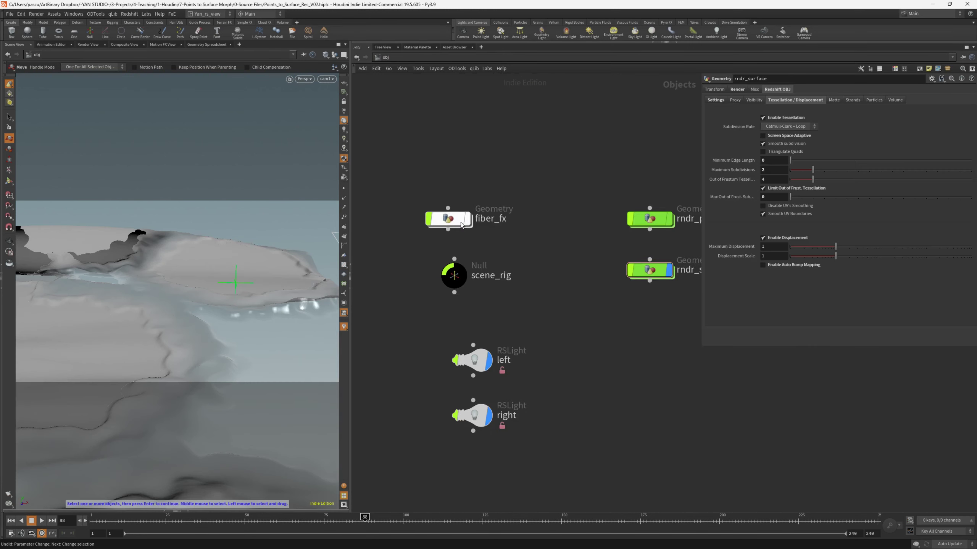
left_click_drag(418, 301, 419, 301)
left_click(931, 78)
left_click(880, 88)
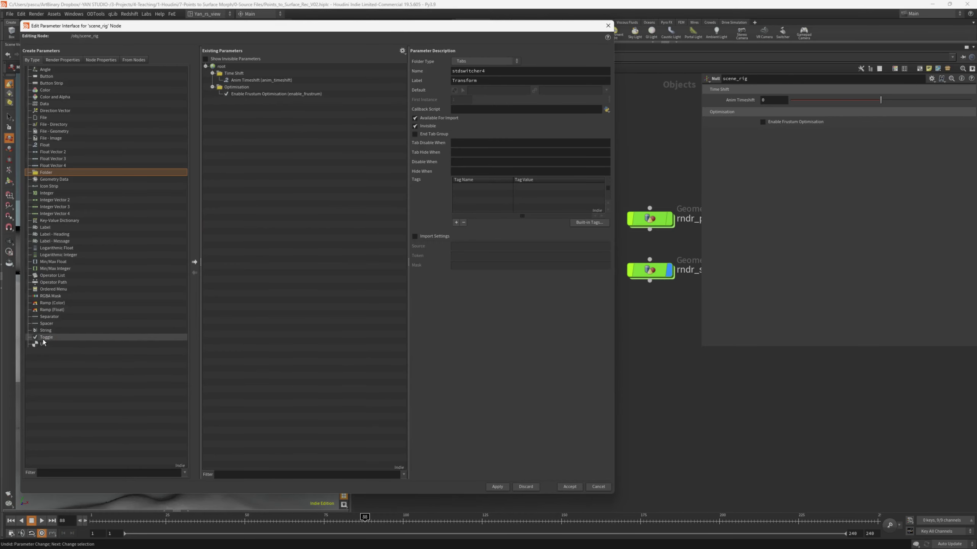
left_click_drag(46, 337, 227, 96)
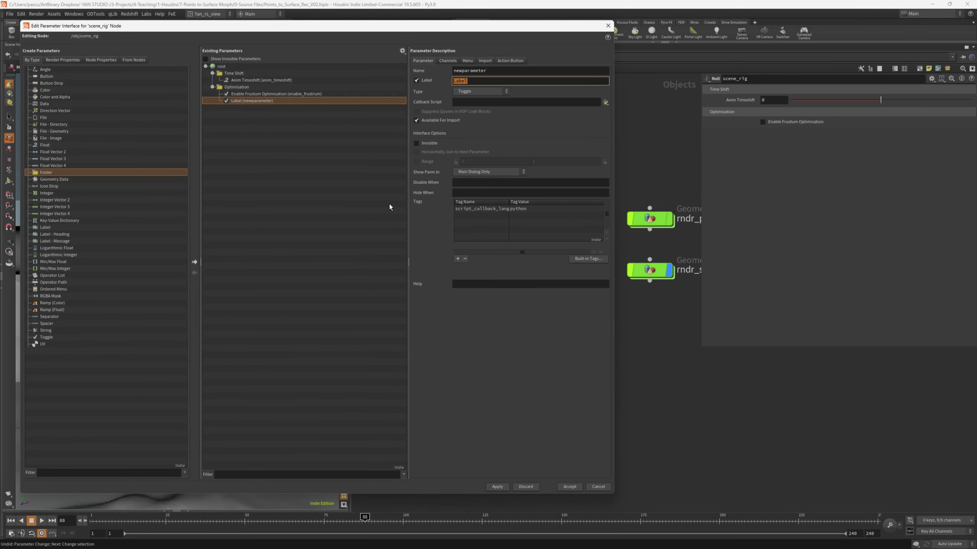
type("E")
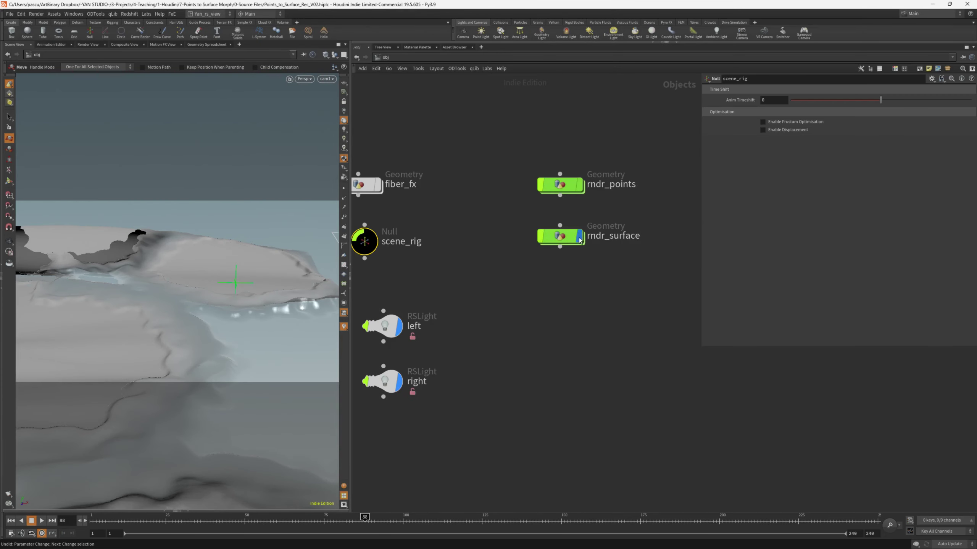
- Reference scene_rig's enable_displacement toggle in the Select Input of switch2 inside rndr_surface
double_click(578, 239)
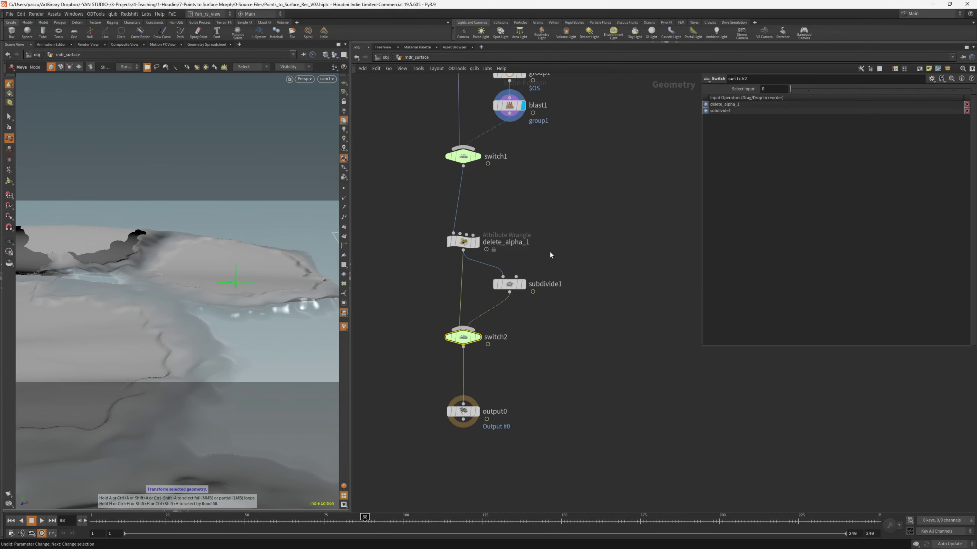
right_click(767, 92)
left_click(806, 183)
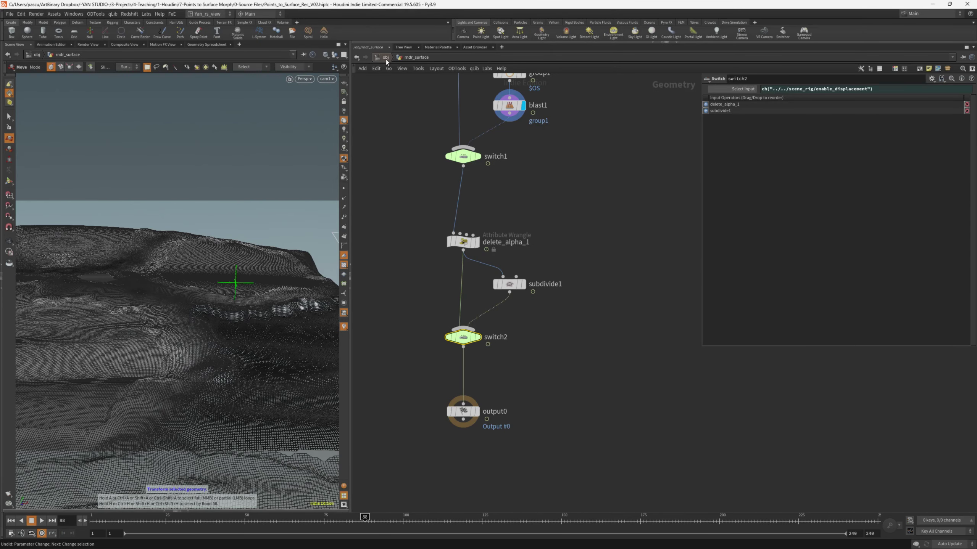
- Link rndr_surface's Enable Tessellation and Enable Displacement options to scene_rig's Enable Displacement toggle with relative references
left_click(386, 57)
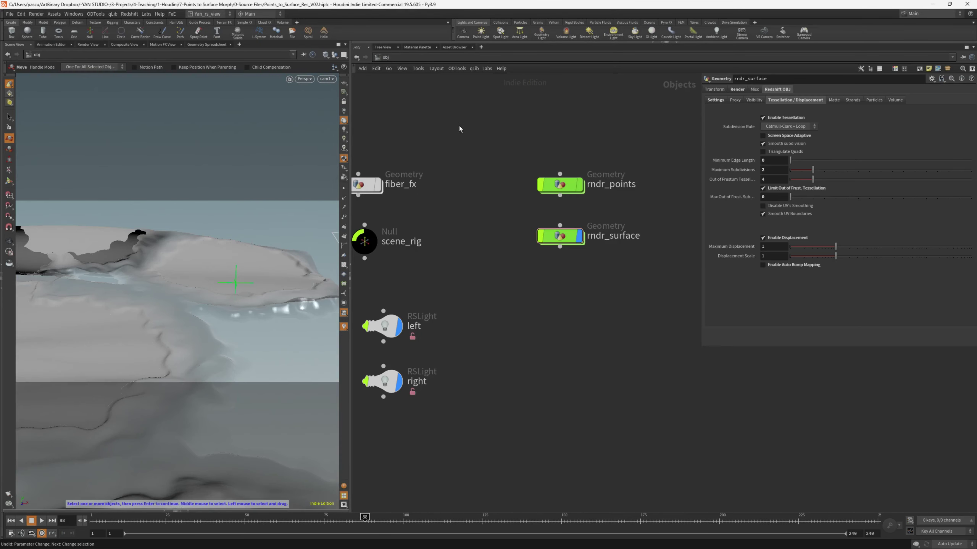
right_click(781, 118)
left_click(811, 214)
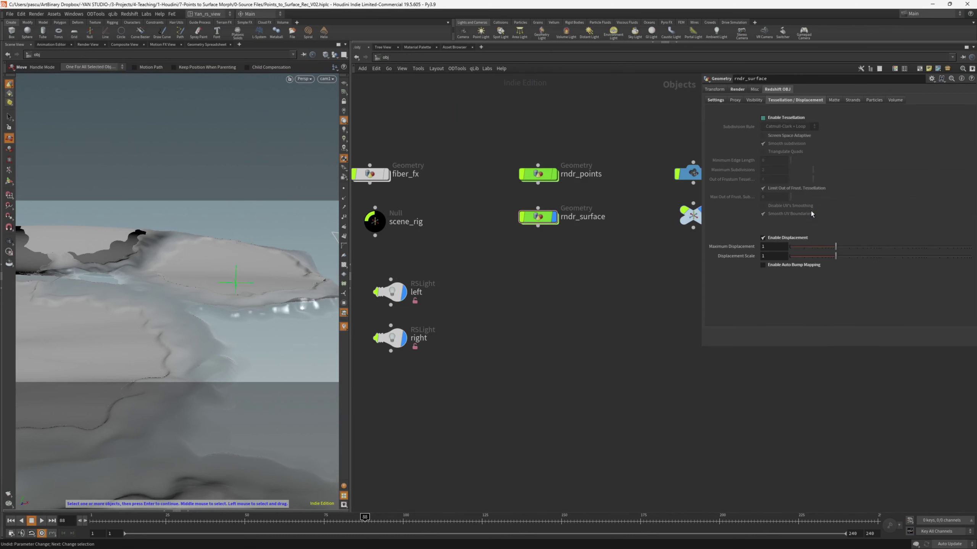
right_click(780, 240)
left_click(819, 333)
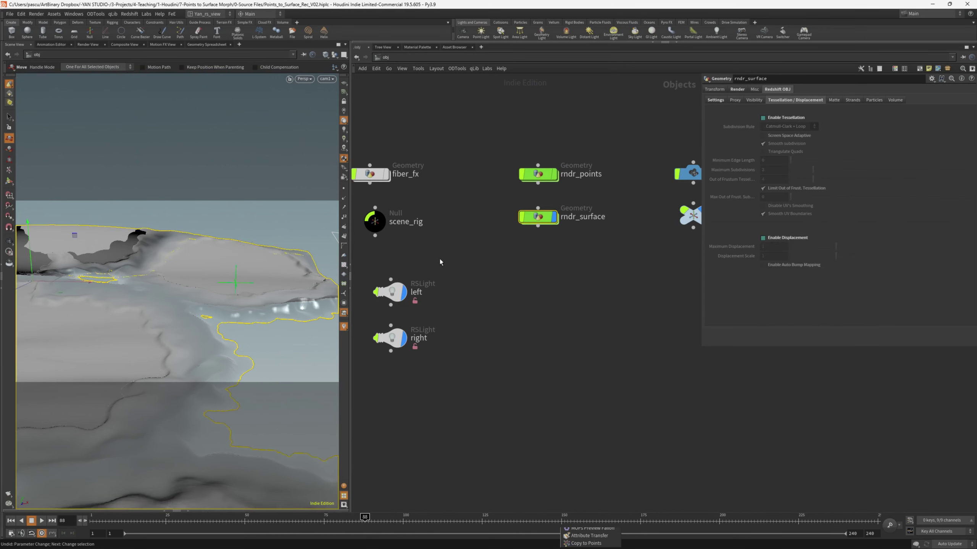
- Turn on Enable Frustum Optimisation on scene_rig and inspect the culled surface in the perspective view
left_click_drag(426, 245, 353, 212)
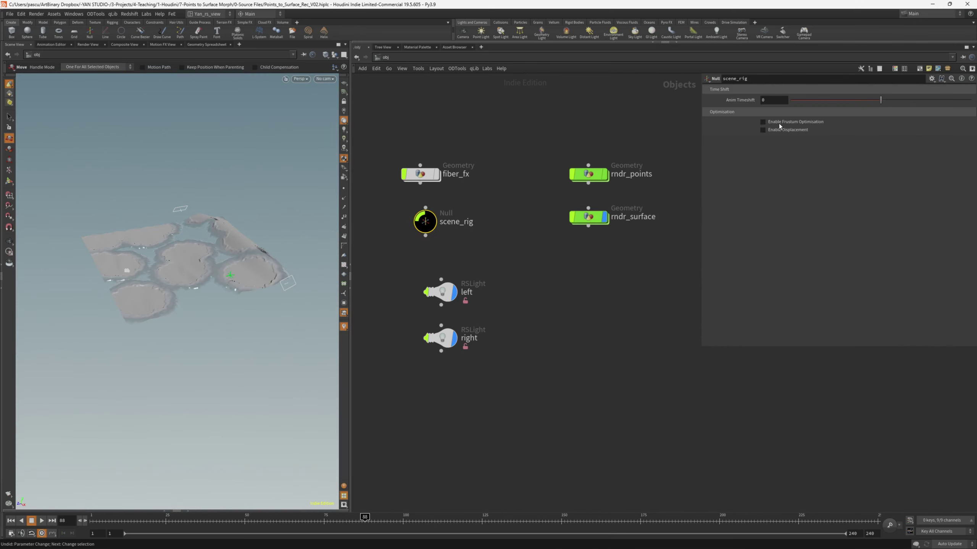
left_click(779, 123)
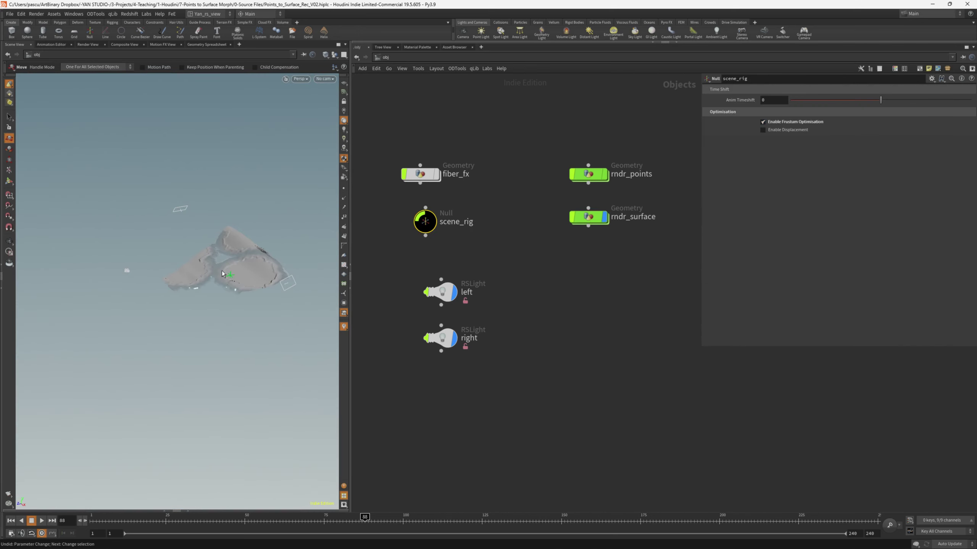
left_click_drag(222, 273, 190, 195, "alt")
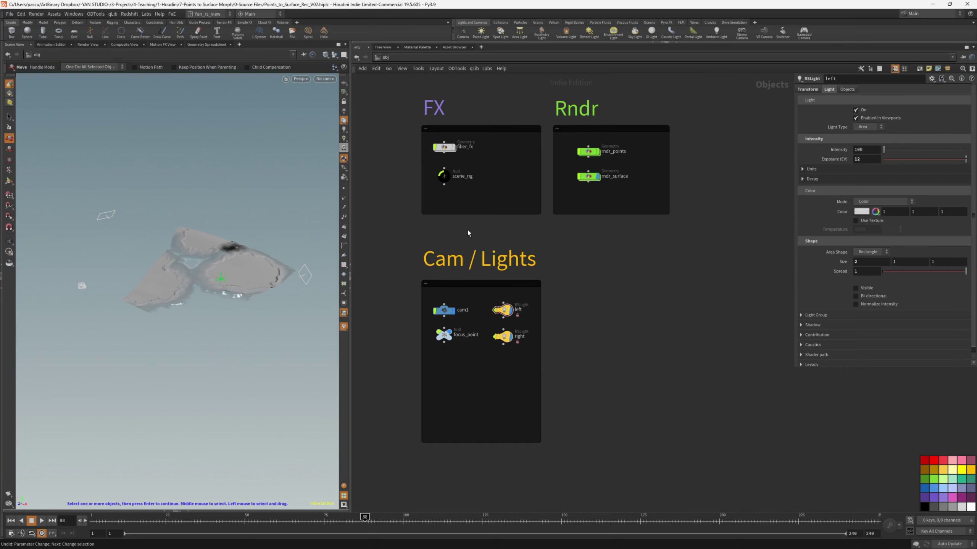
- Look over the material network, return to the object level and turn on the display of rndr_points
left_click(443, 175)
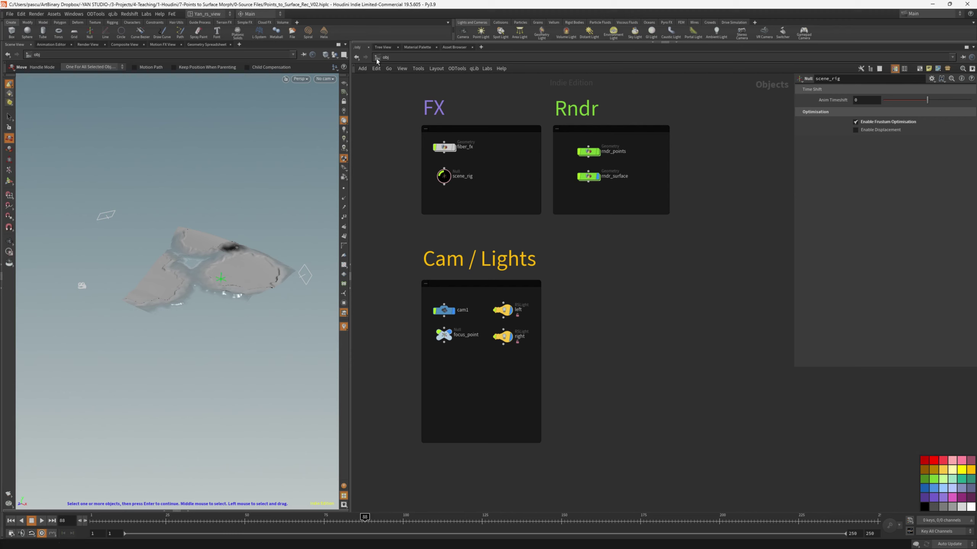
left_click(376, 59)
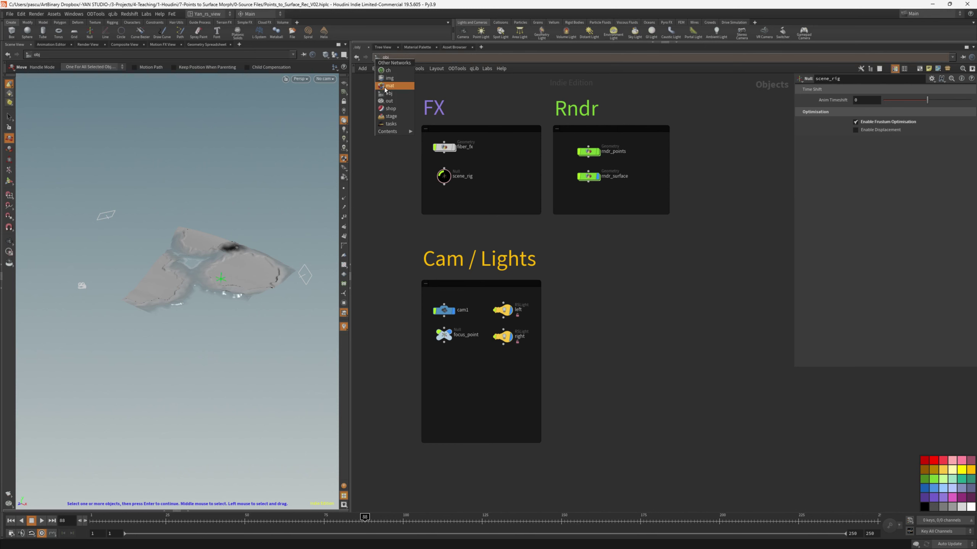
left_click(385, 86)
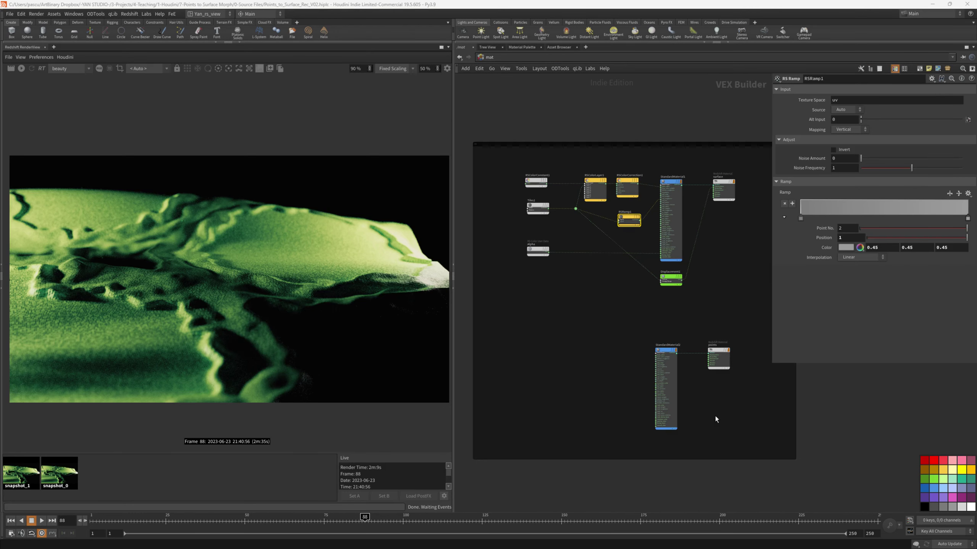
left_click(481, 57)
left_click(490, 93)
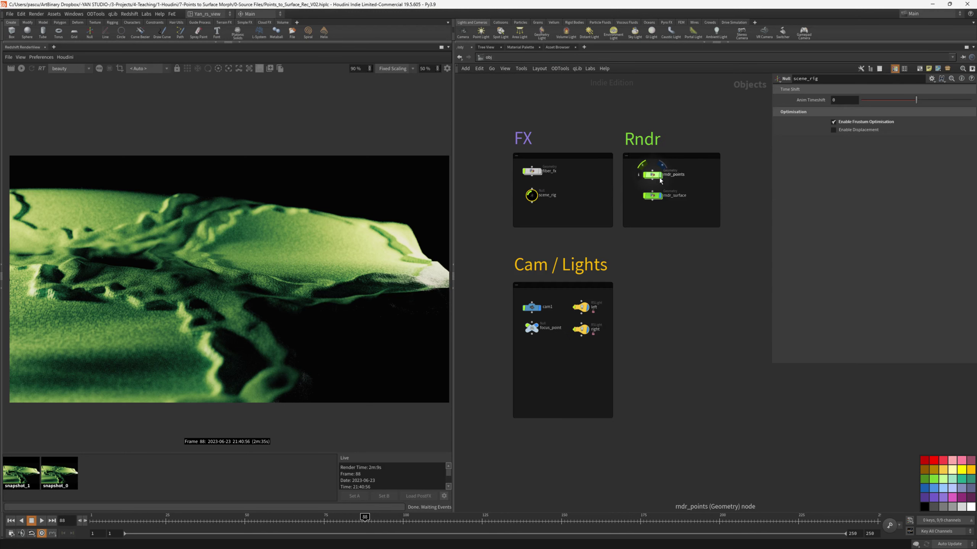
- In the mat network, feed the surface material's color output into emission_color of the points material and review the render
left_click(479, 58)
left_click(489, 86)
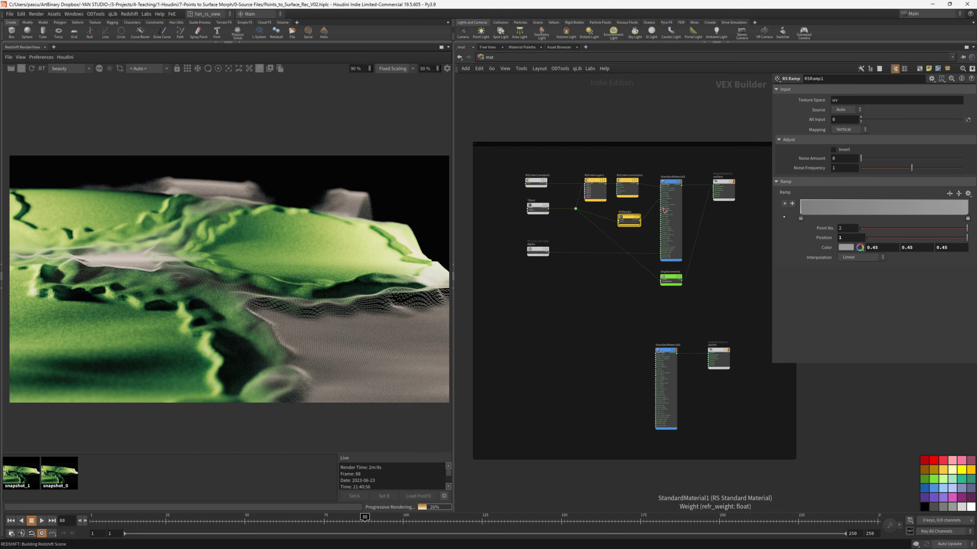
scroll(638, 192, "up", 5)
left_click_drag(614, 139, 644, 182)
scroll(600, 200, "down", 5)
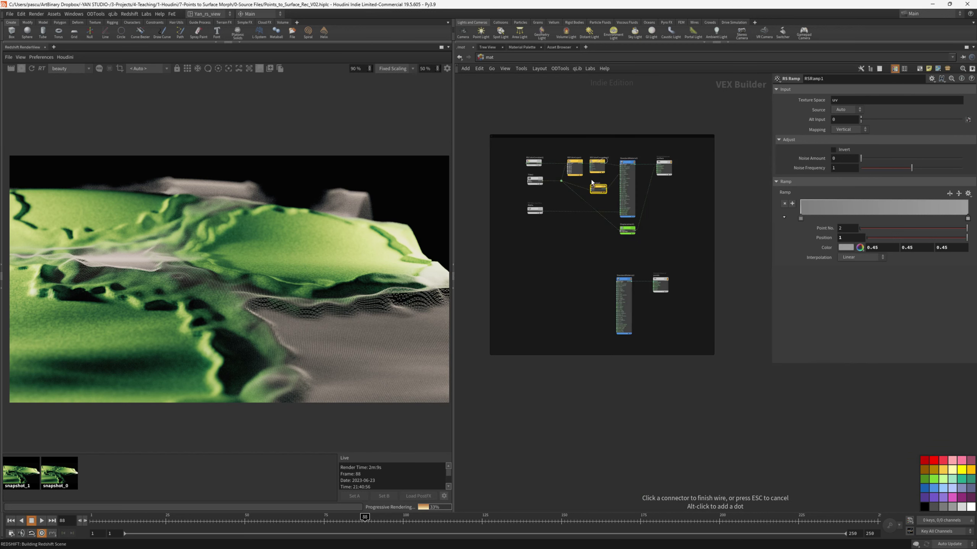
scroll(638, 371, "up", 6)
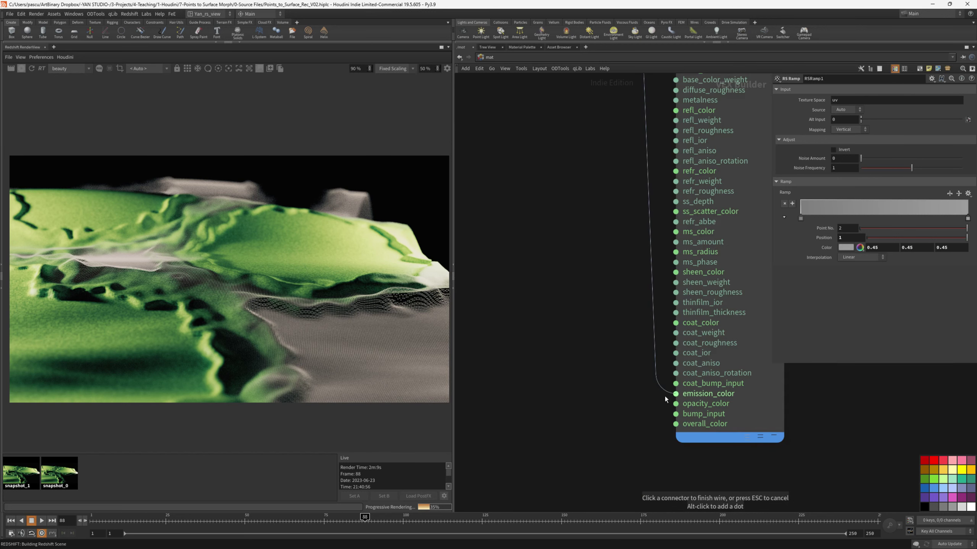
left_click(672, 393)
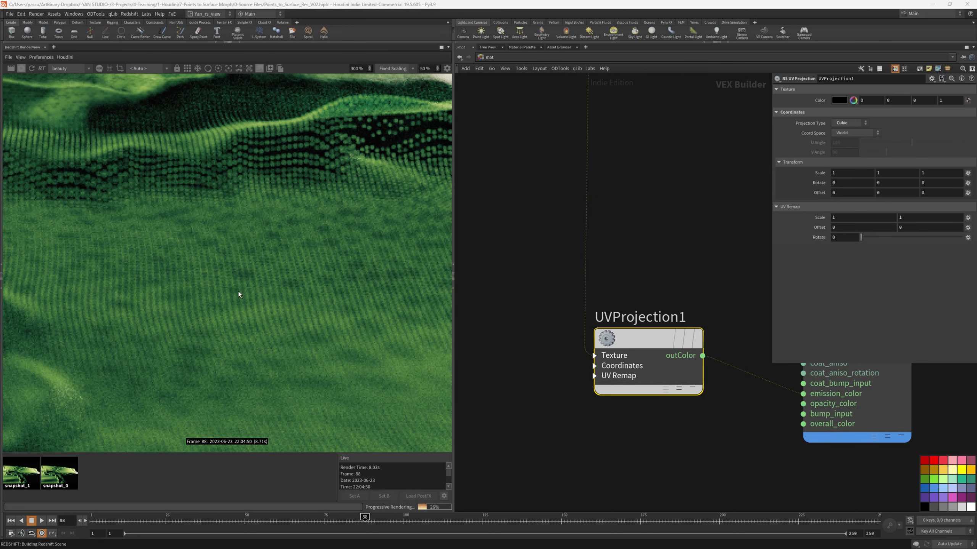
scroll(304, 260, "down", 2)
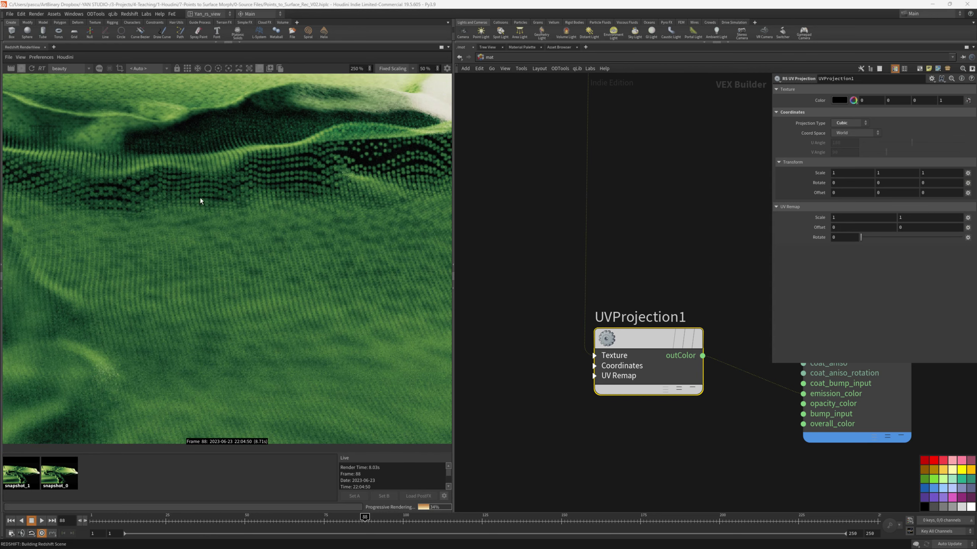
scroll(249, 246, "down", 8)
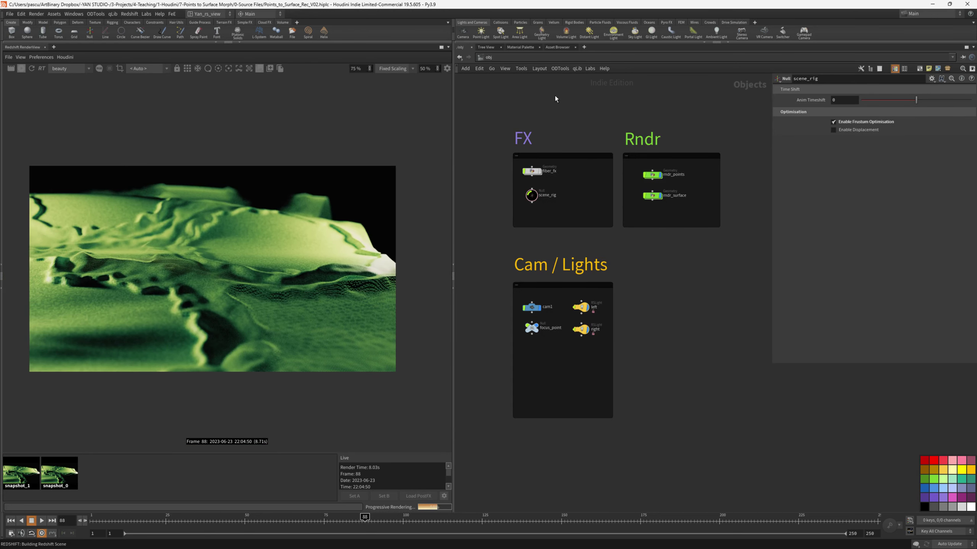
- Turn off Enable Frustum Optimisation on scene_rig and inspect the full surface and points from several angles
left_click_drag(570, 186, 486, 221)
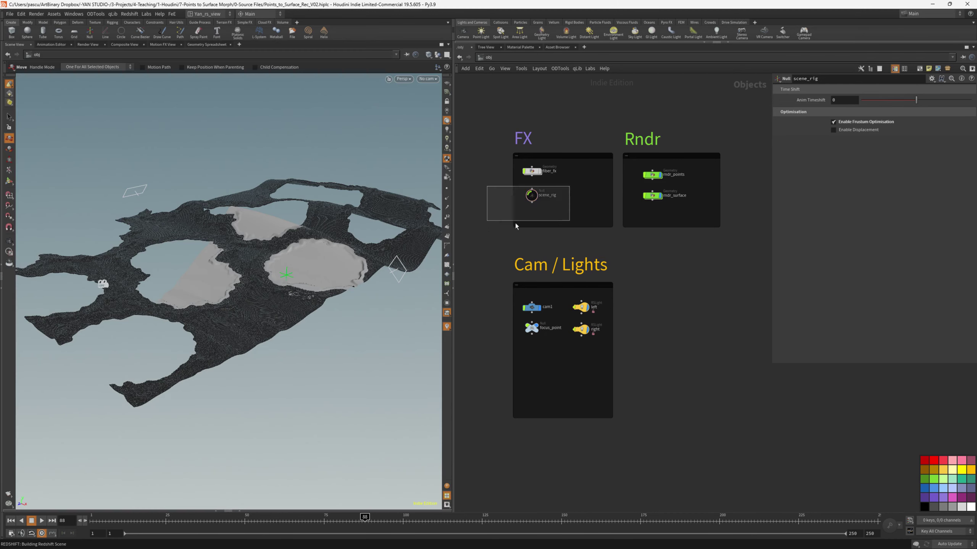
left_click(839, 123)
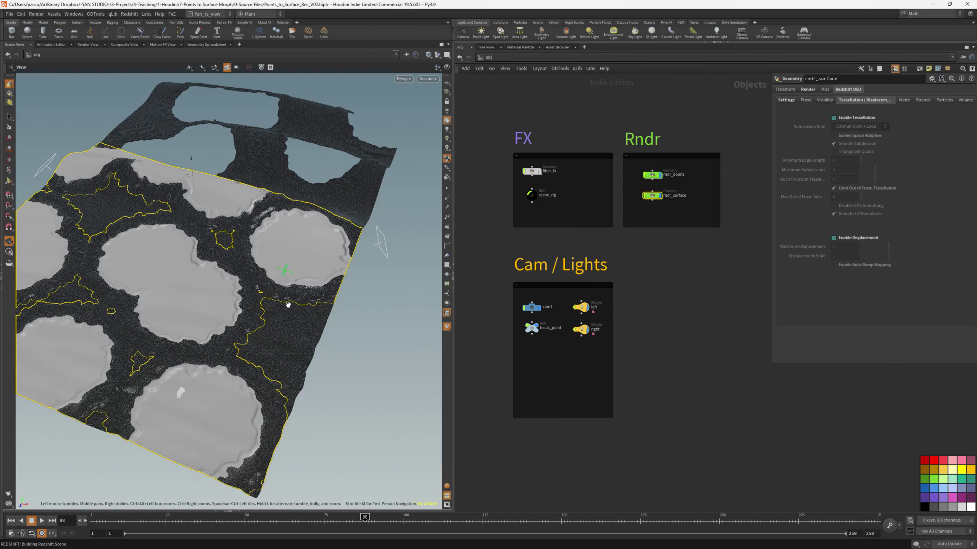
left_click_drag(286, 304, 281, 300)
right_click_drag(281, 300, 329, 310, "alt")
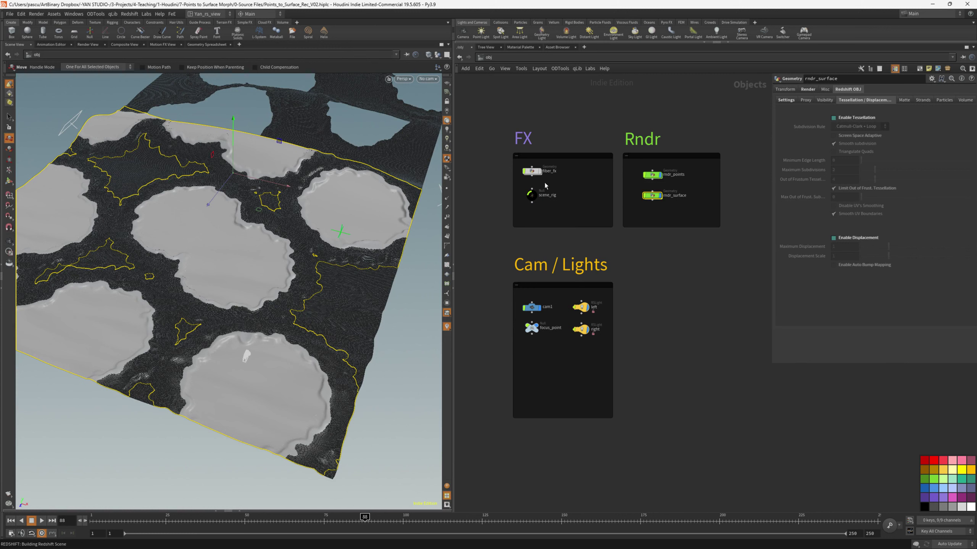
left_click_drag(298, 312, 459, 245)
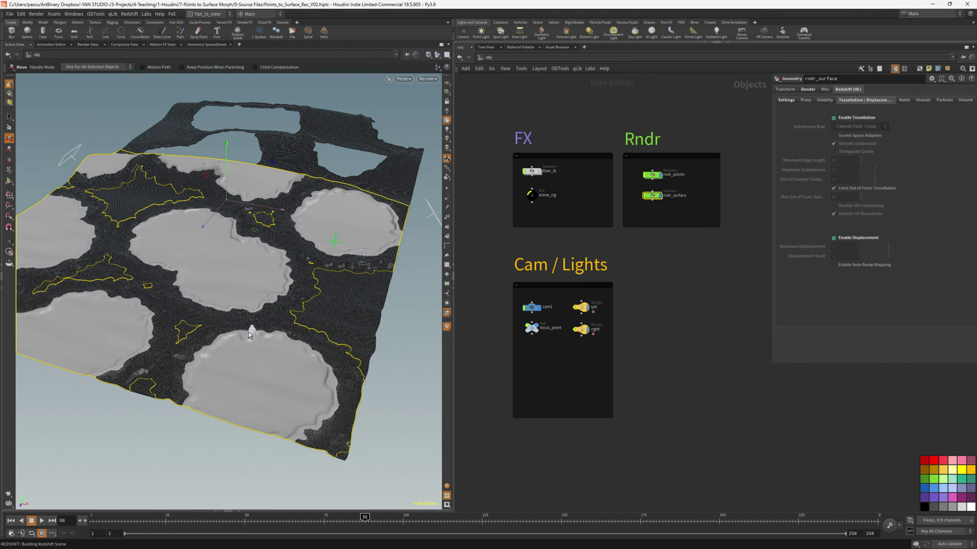
- Set scene_rig's Anim Timeshift to -20 and scrub the timeline to review the points and surface
left_click(531, 195)
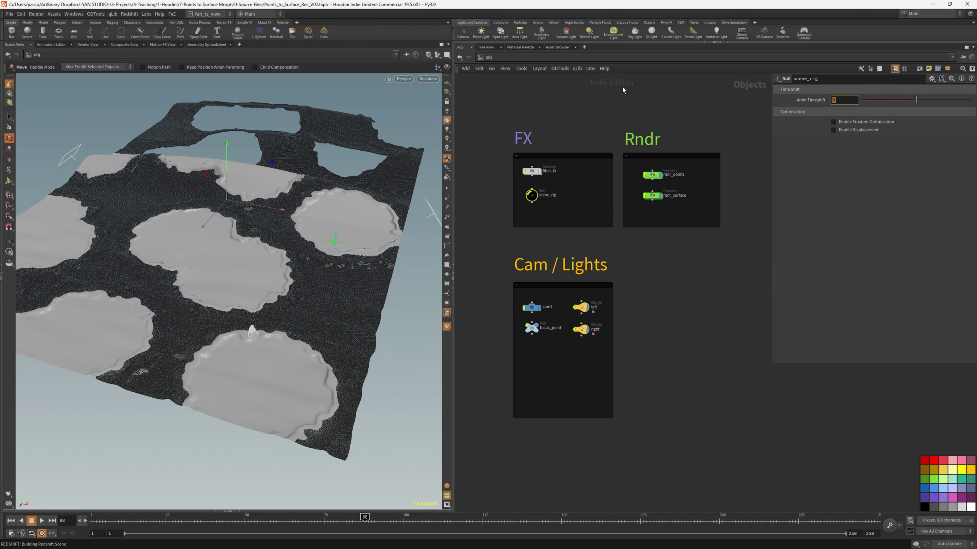
type("-20")
key("Return")
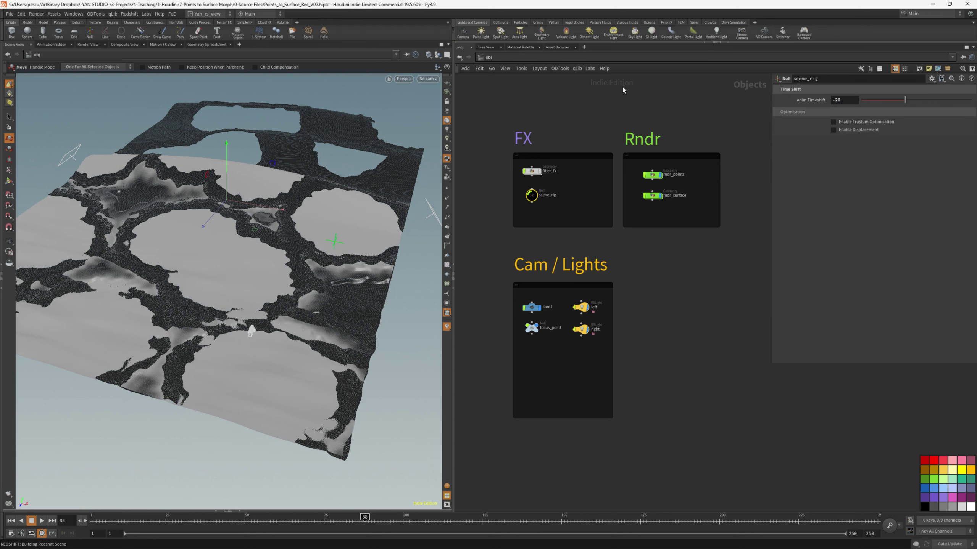
left_click(651, 176)
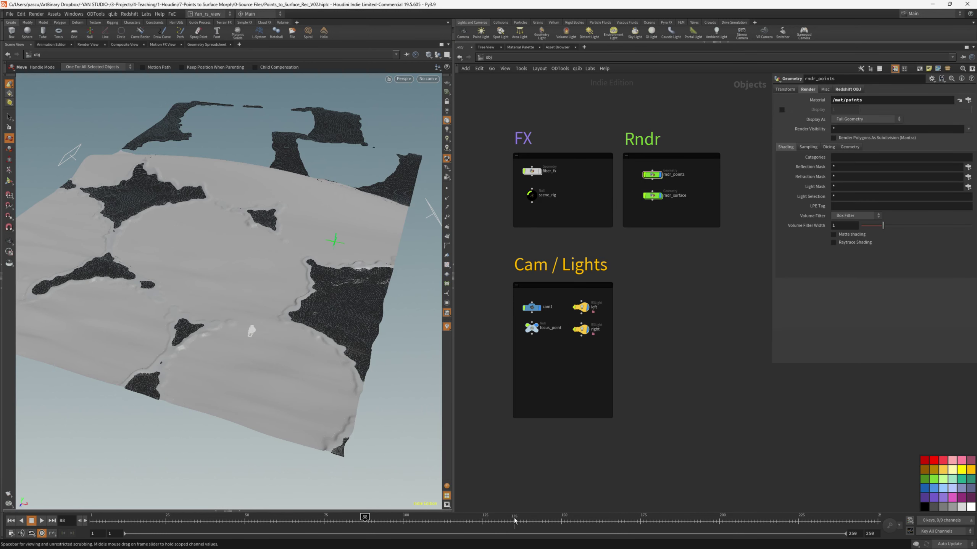
left_click(435, 523)
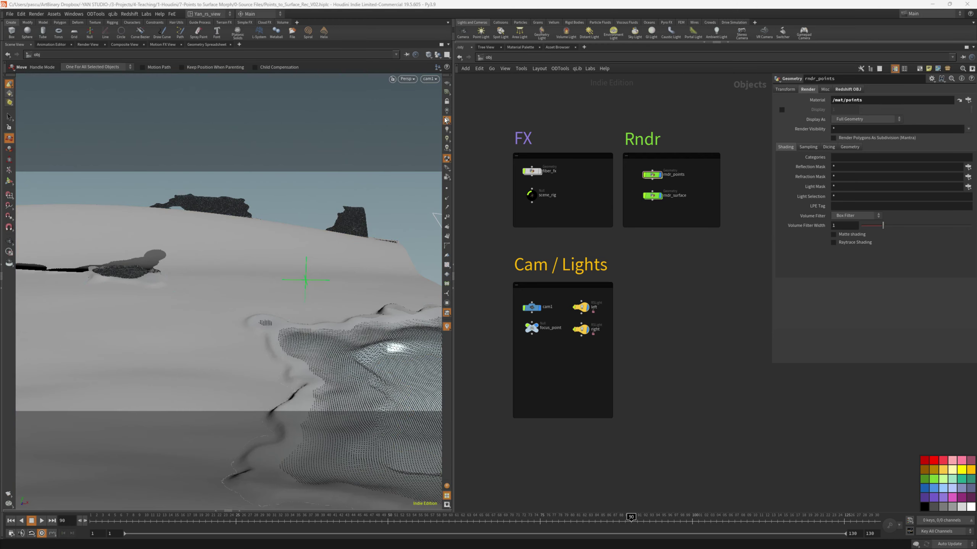
- Lock the view to cam1 and reframe the camera lower and wider on the patch of points
left_click(446, 101)
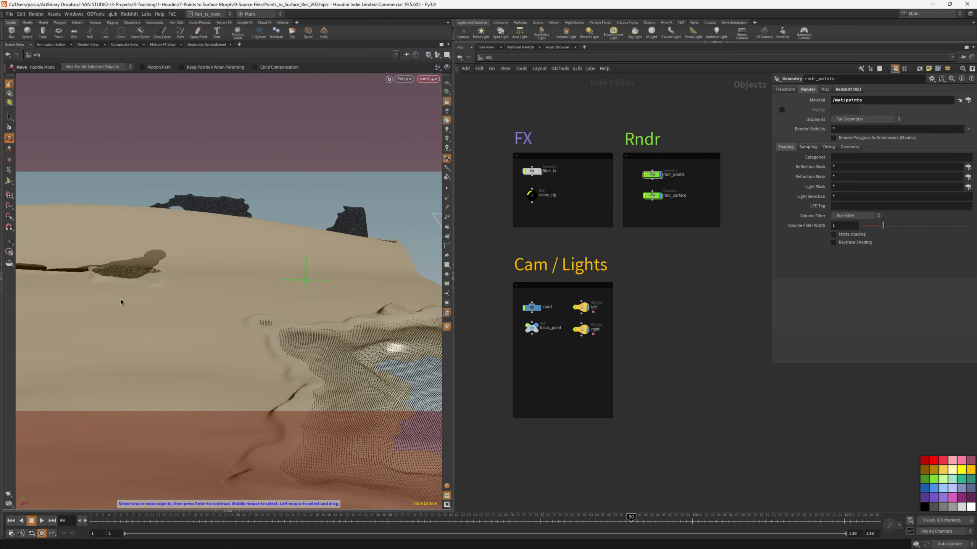
key("alt")
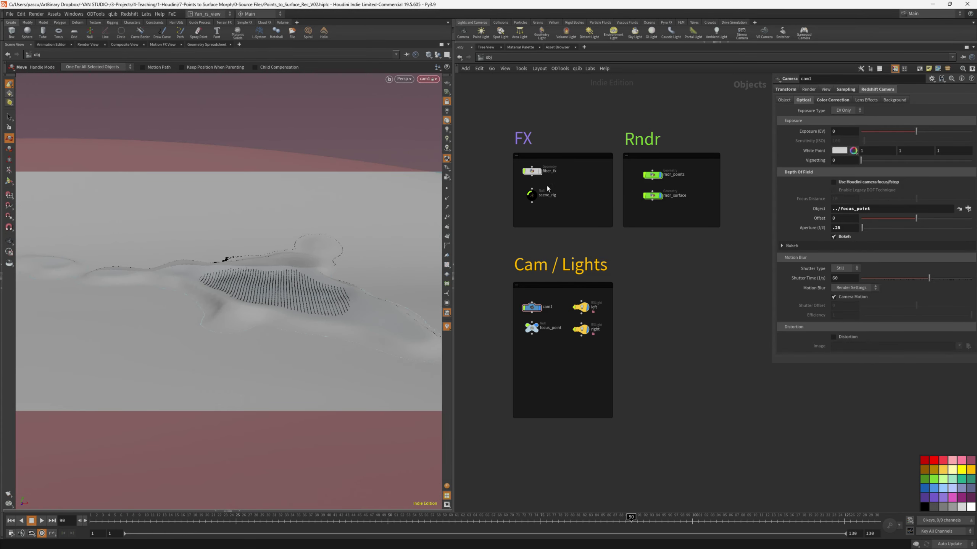
- Set scene_rig's Anim Timeshift to -12 and save the scene
left_click(532, 195)
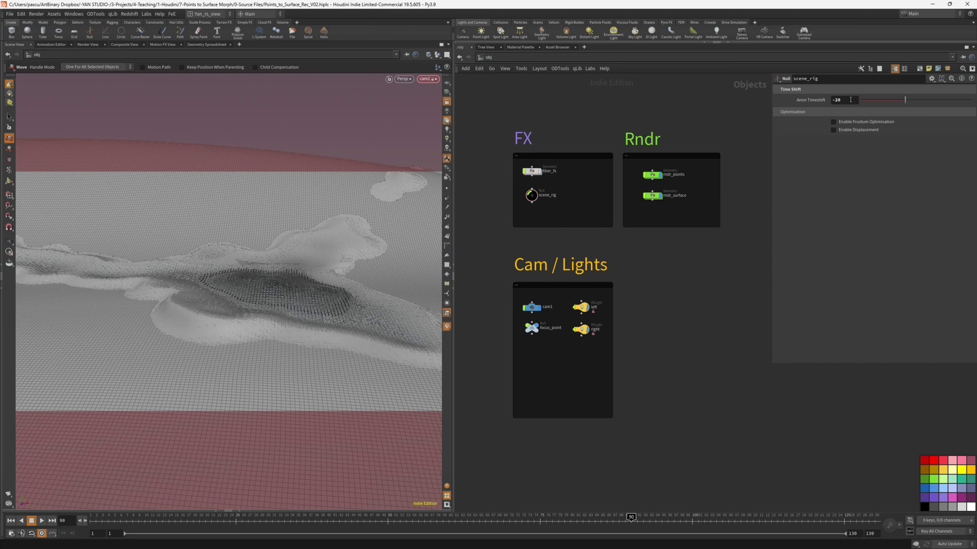
type("-12")
key("Return")
key("c")
key("ctrl+s")
- Move focus_point onto the patch of points, to about 3.43, 0.97, 2.92, and start the interactive Redshift render through cam1
left_click(310, 296)
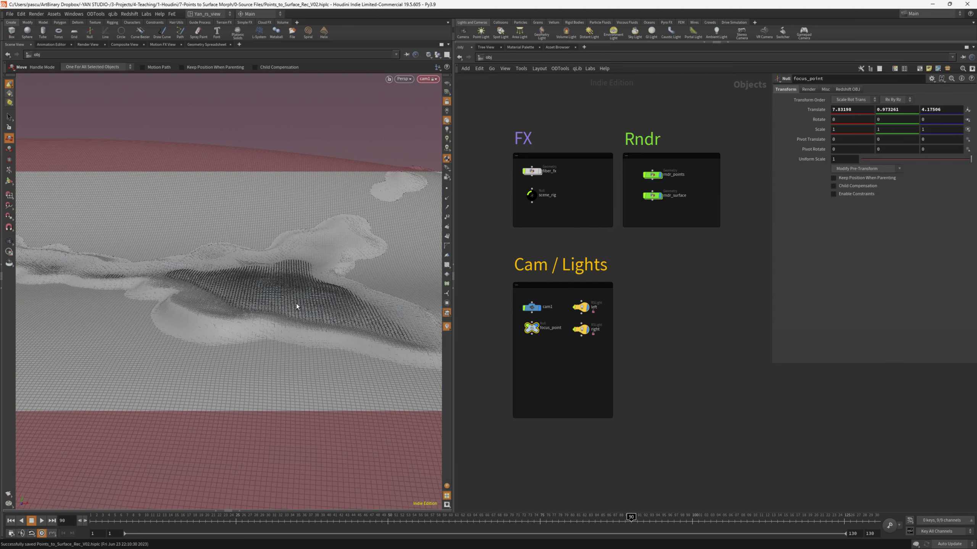
left_click(432, 79, "ctrl")
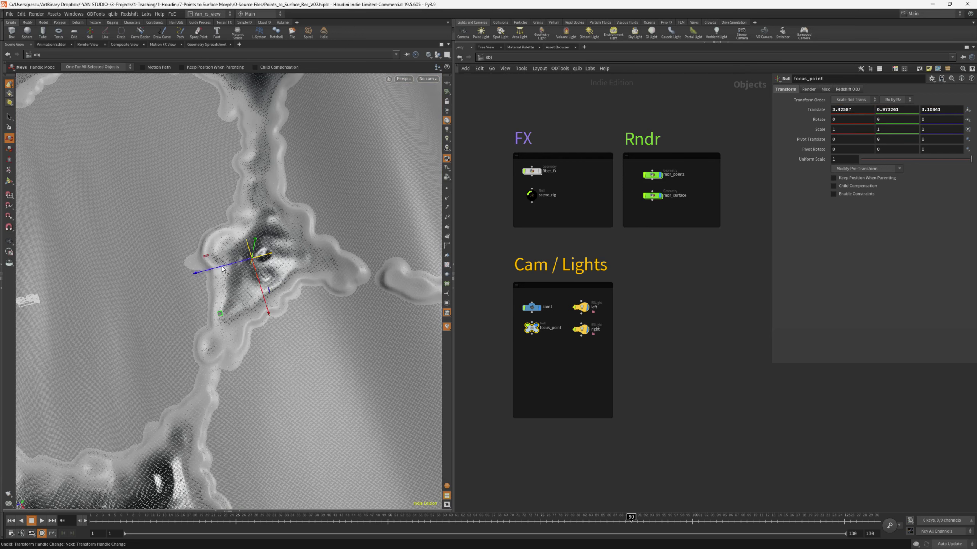
left_click_drag(224, 268, 230, 267)
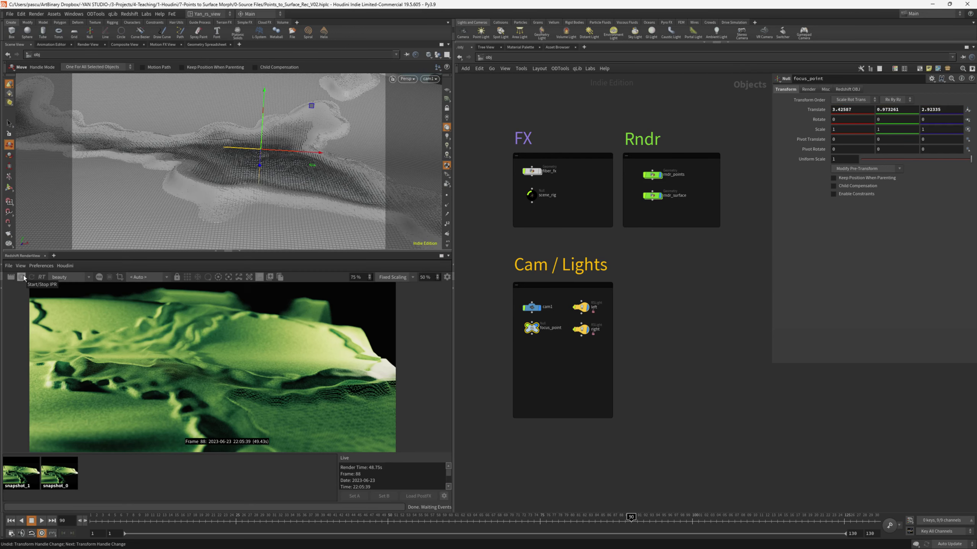
left_click(21, 277)
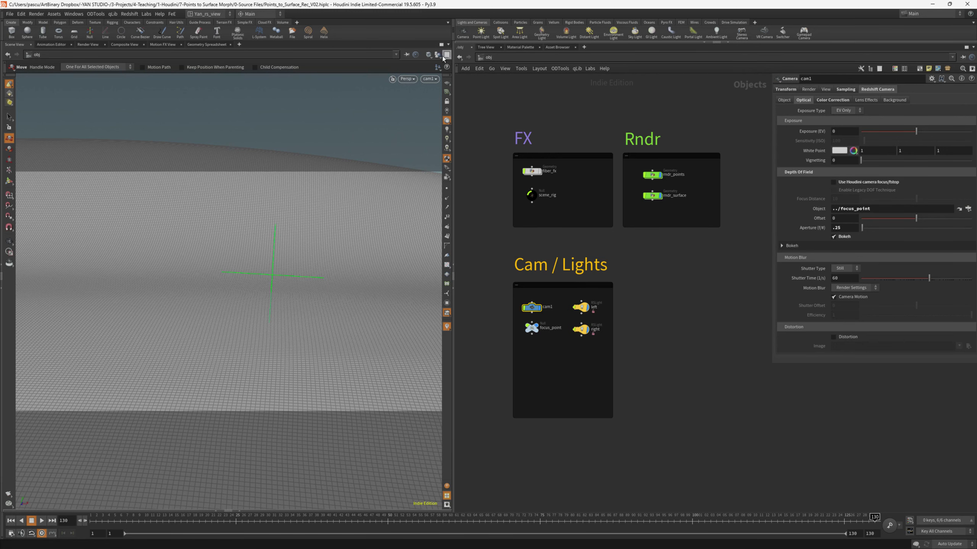
- Keyframe all Translate and Rotate channels of cam1 at frame 130
left_click(9, 180)
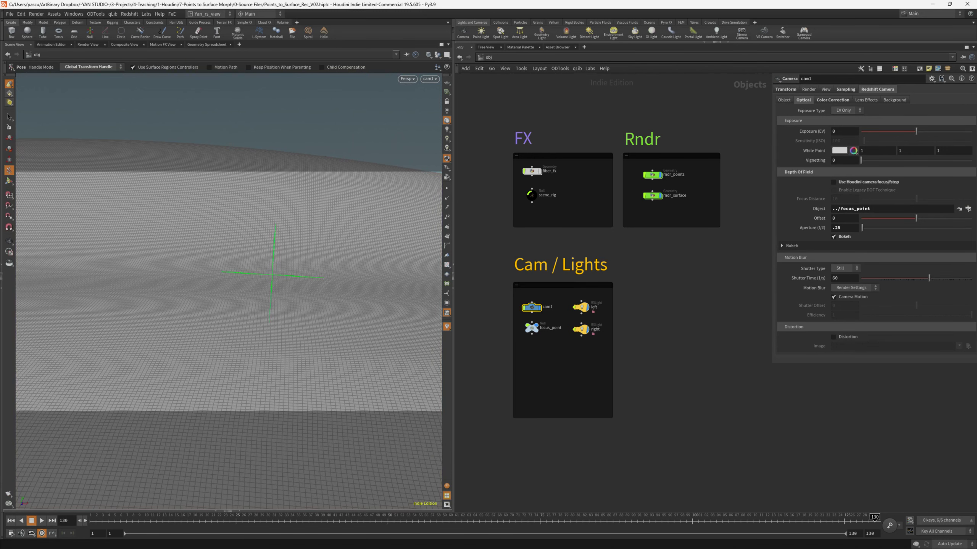
left_click(785, 89)
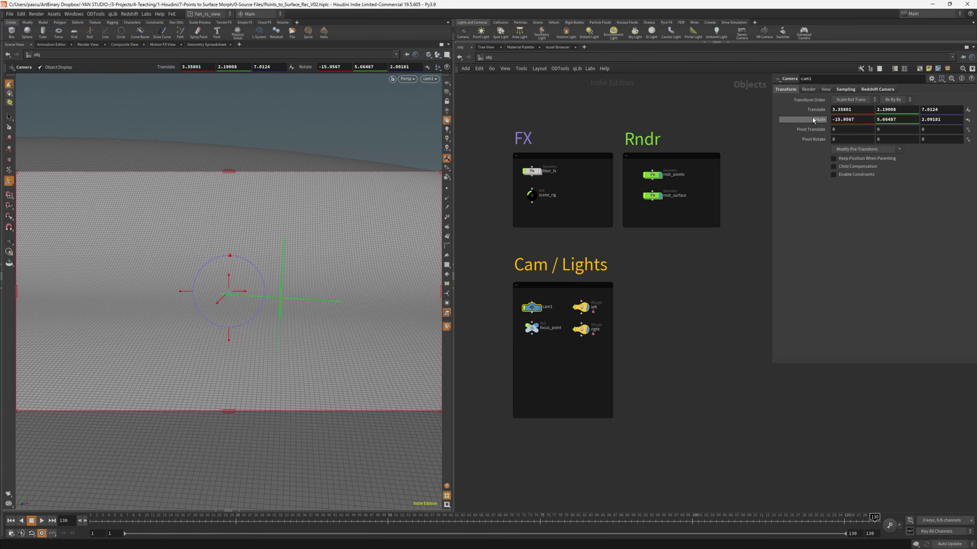
left_click(816, 110, "alt")
left_click(819, 120, "alt")
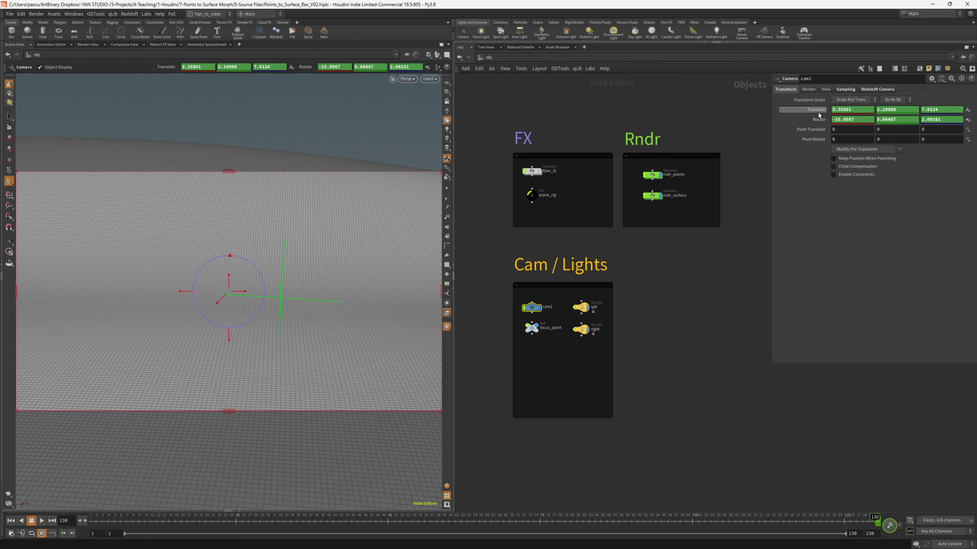
- At frame 1, pull cam1 back from its end position, key the new transform and preview the camera move as a flipbook
left_click(95, 520)
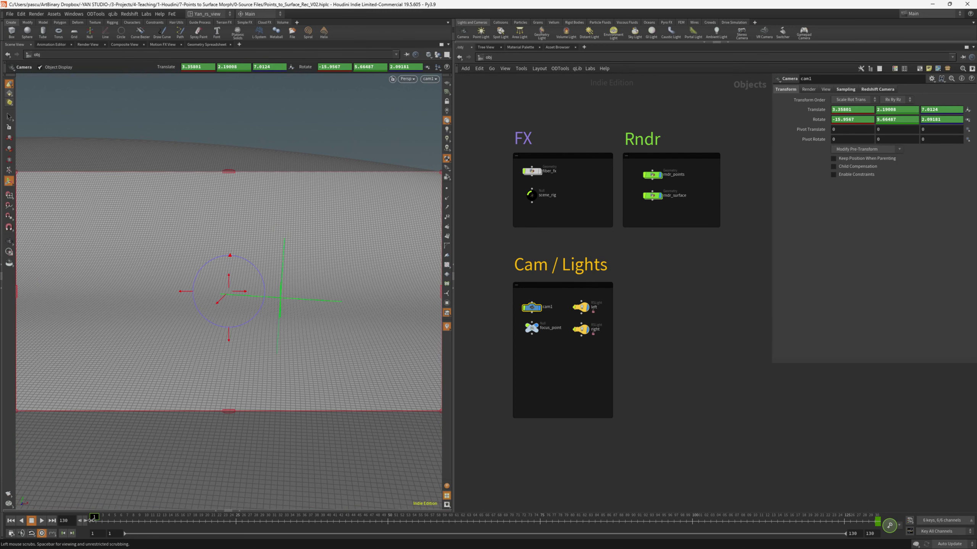
key("ctrl+4")
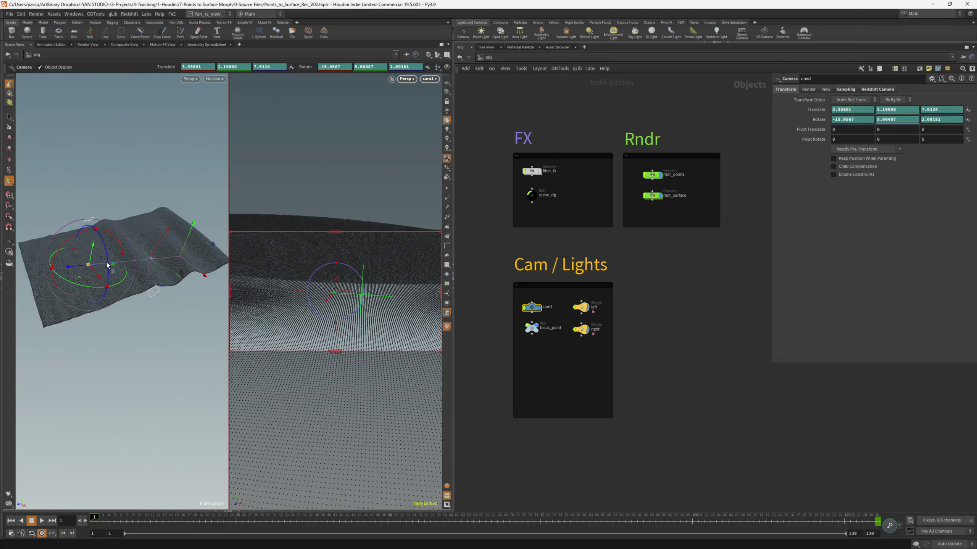
left_click_drag(77, 265, 45, 231, "alt")
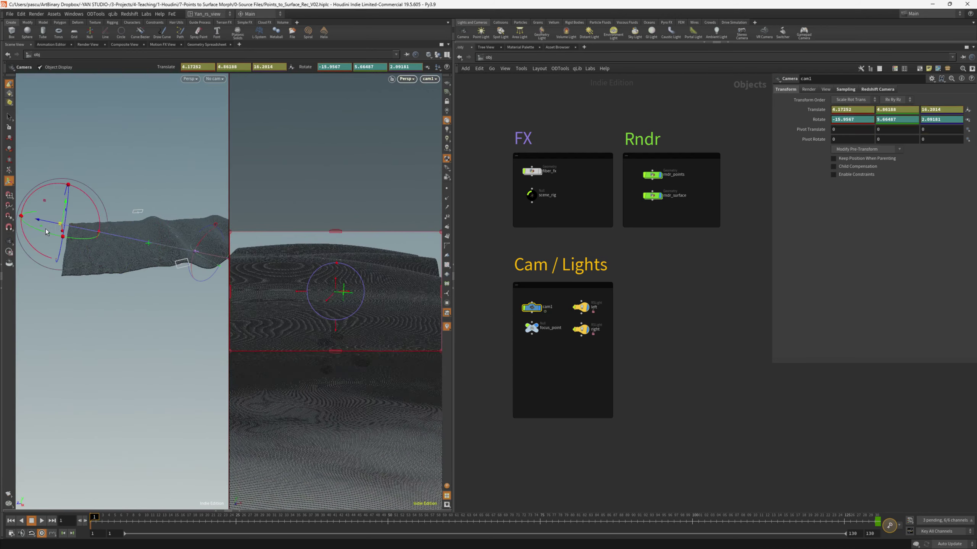
left_click(700, 51)
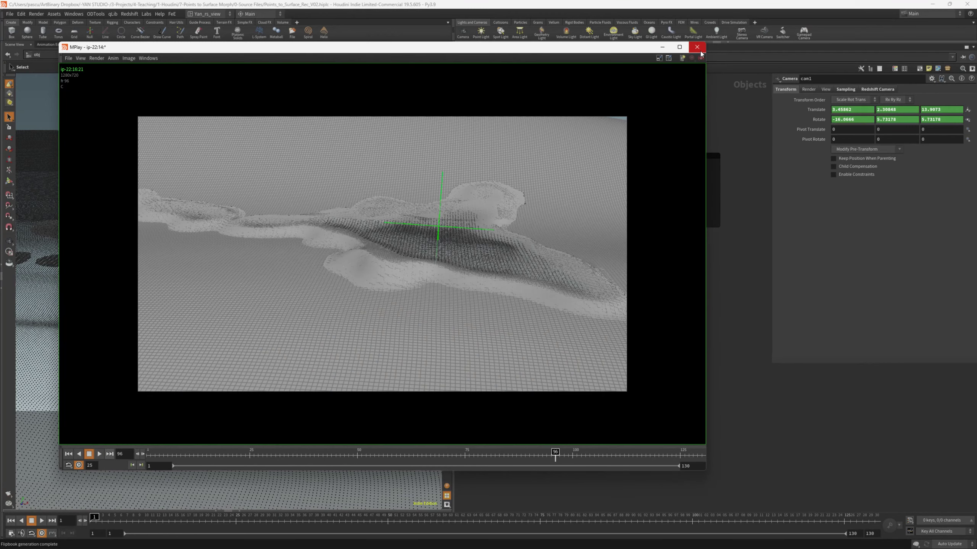
left_click(700, 52)
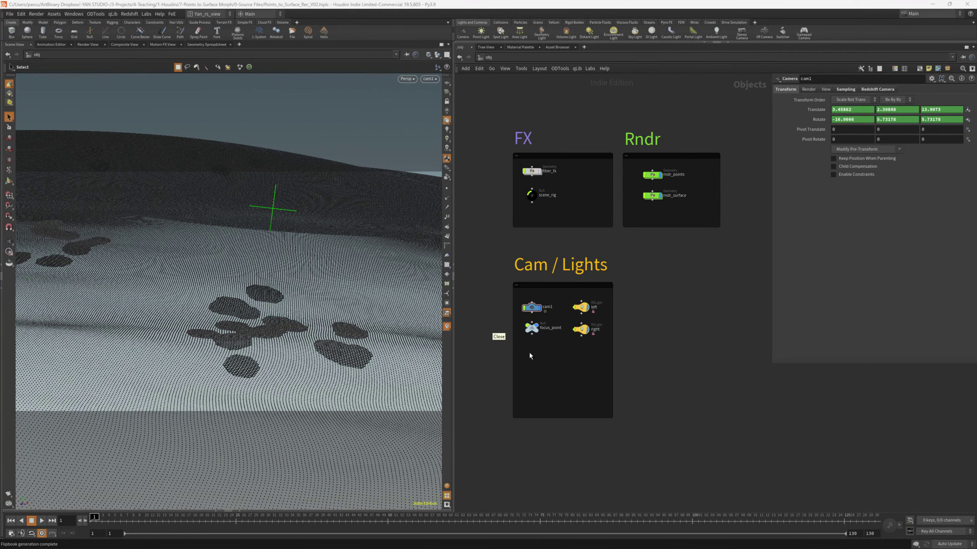
- Keyframe focus_point's Z translation at frame 110
scroll(538, 346, "up", 5)
left_click(534, 306)
key("Return")
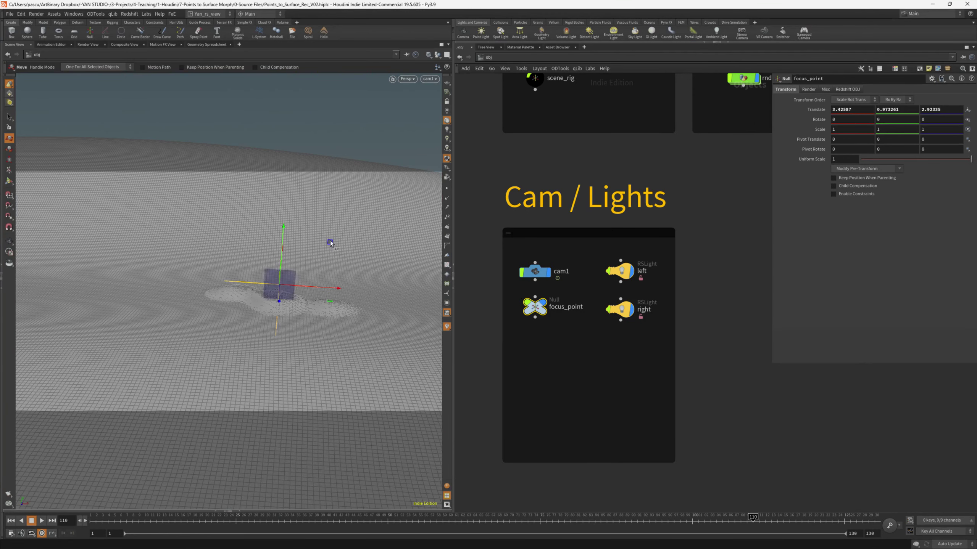
left_click(940, 110, "alt")
- At frame 1, move focus_point along Z towards the camera to about 8.53 and keyframe its Z translation
left_click_drag(358, 362, 245, 404, "alt")
scroll(244, 403, "down", 8)
left_click(91, 520)
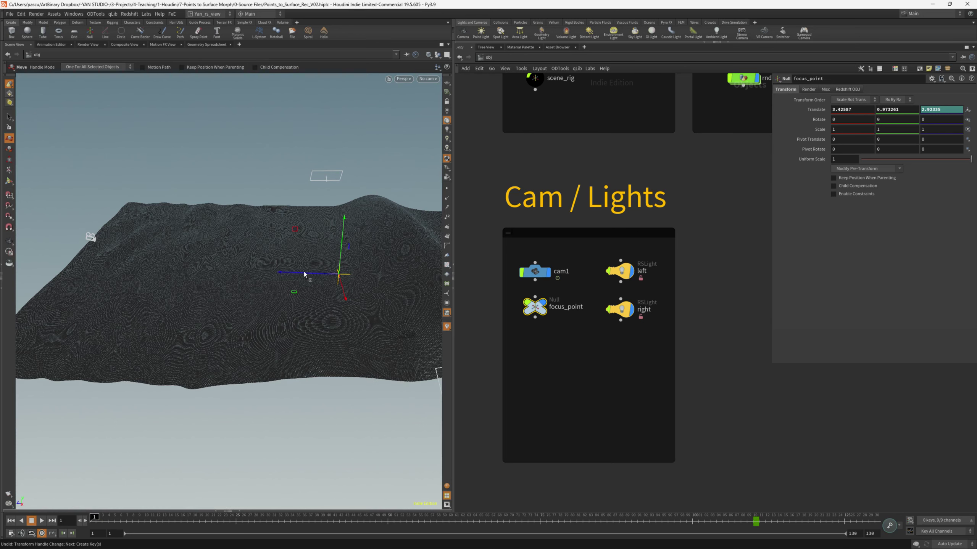
left_click_drag(292, 273, 173, 269)
left_click(924, 109, "alt")
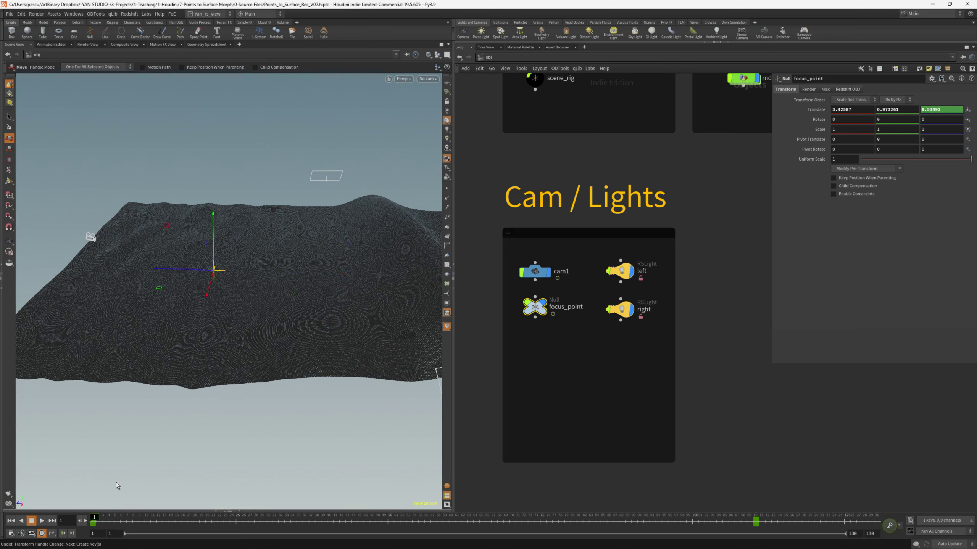
- Look through cam1, delay focus_point's first keyframe by several frames and scrub the timeline to frame 35
left_click(427, 79)
left_click(422, 100)
left_click(93, 521, "shift")
middle_click_drag(93, 522, 148, 521)
left_click_drag(97, 517, 301, 520)
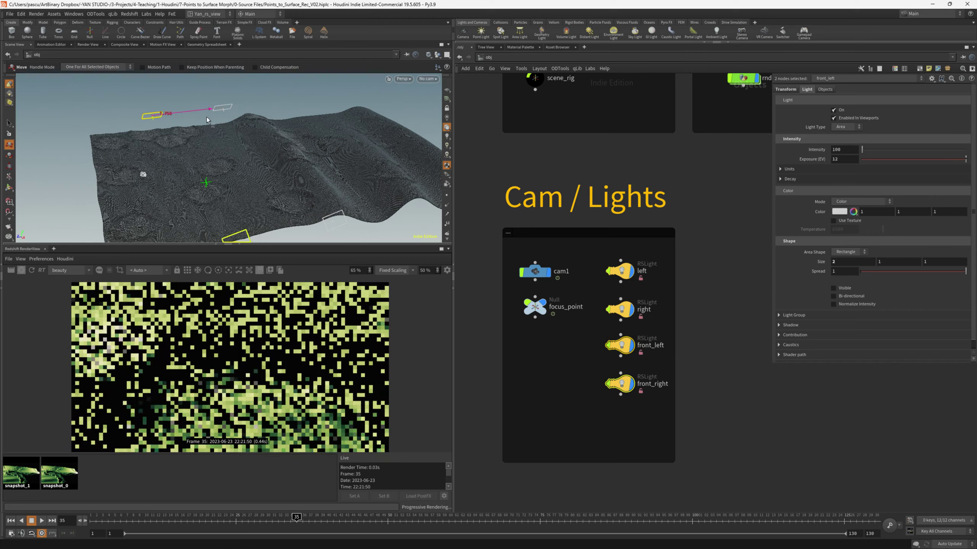
- Select the area lights and lower the left light's Exposure (EV) to 11
left_click_drag(651, 256, 660, 369)
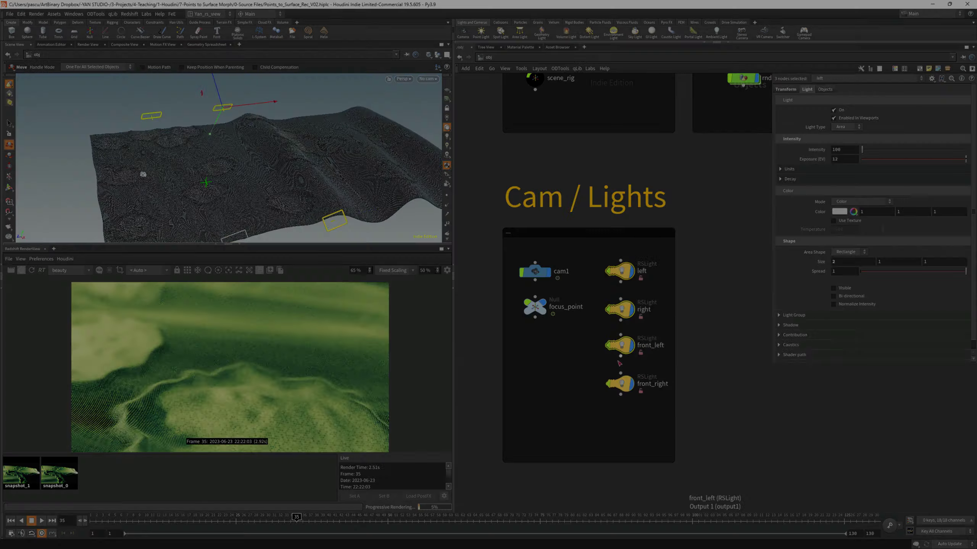
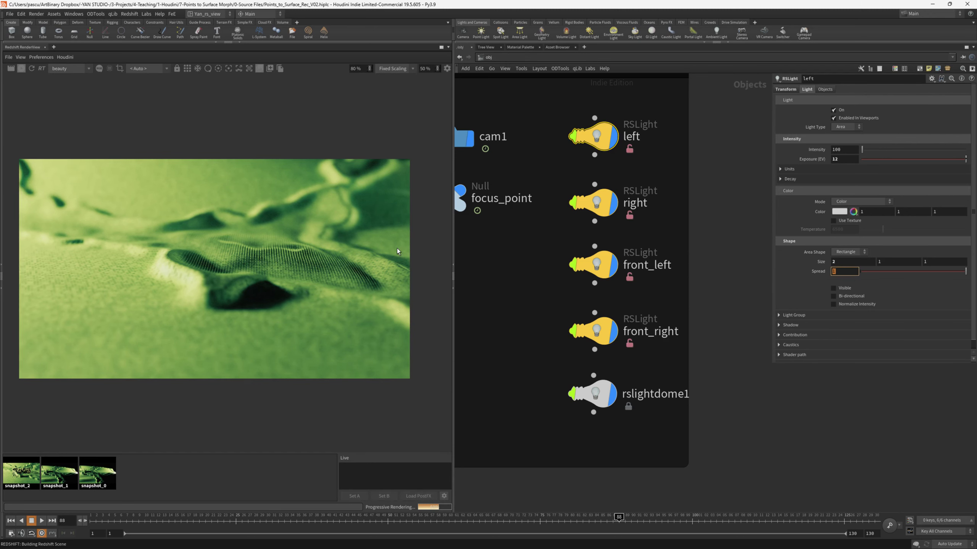
left_click_drag(842, 158, 748, 156)
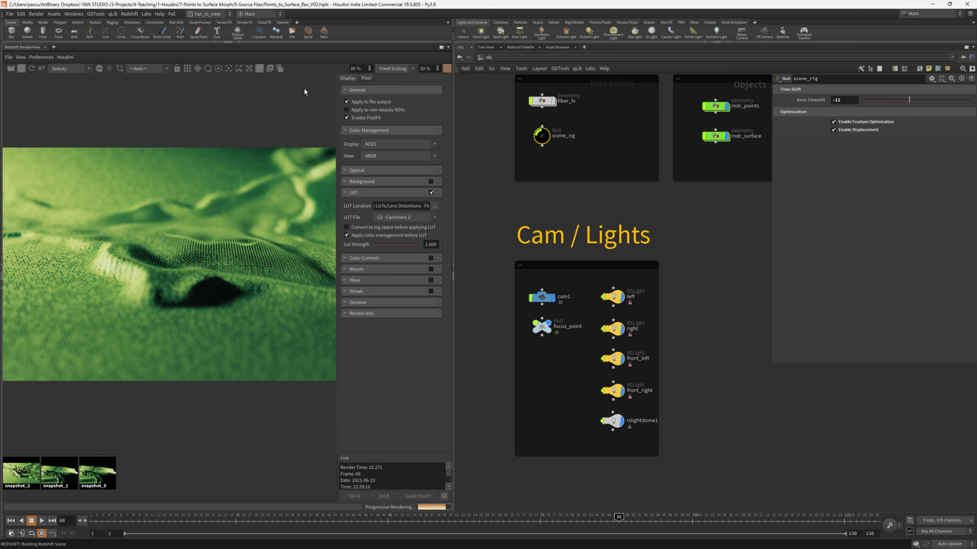
- In the render view's optical settings, set Exposure (EV) to -0.27 and Vignetting to about 3.98
left_click(344, 171)
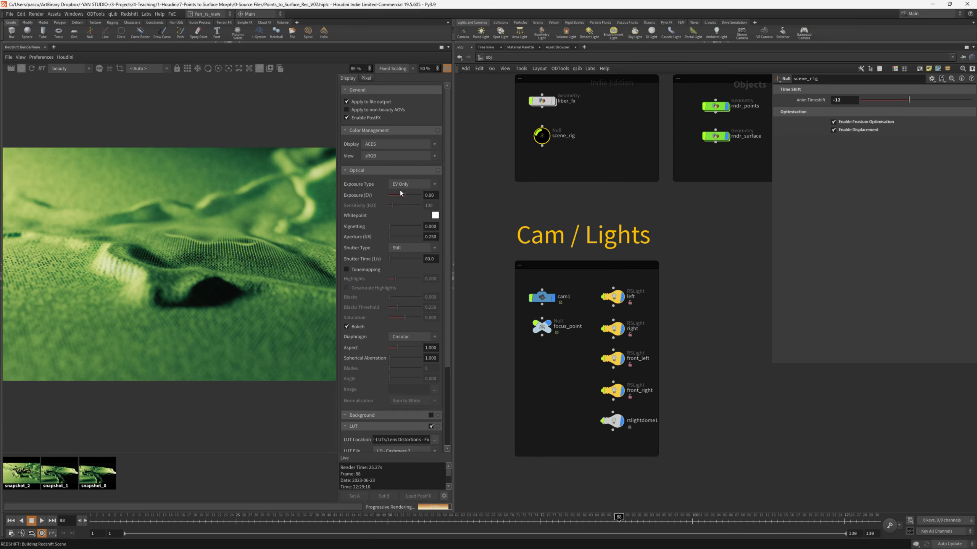
left_click_drag(400, 194, 404, 195)
left_click_drag(389, 227, 394, 227)
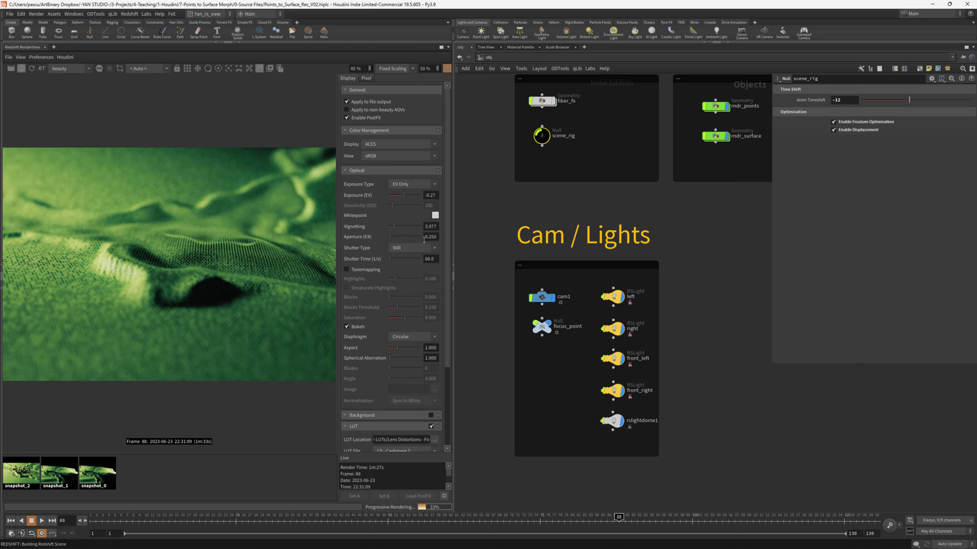
- Set Shutter Type to Movie and enable Tonemapping with Highlights about 0.693, Blacks Threshold about 0.261 and Saturation about -0.159
left_click(406, 245)
left_click(400, 261)
left_click(346, 269)
left_click_drag(395, 279, 407, 281)
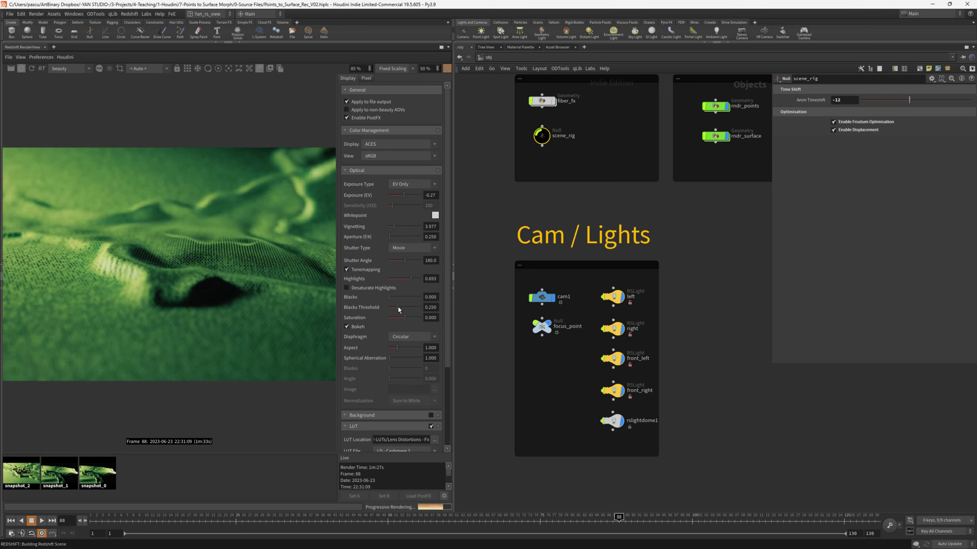
left_click_drag(399, 307, 401, 319)
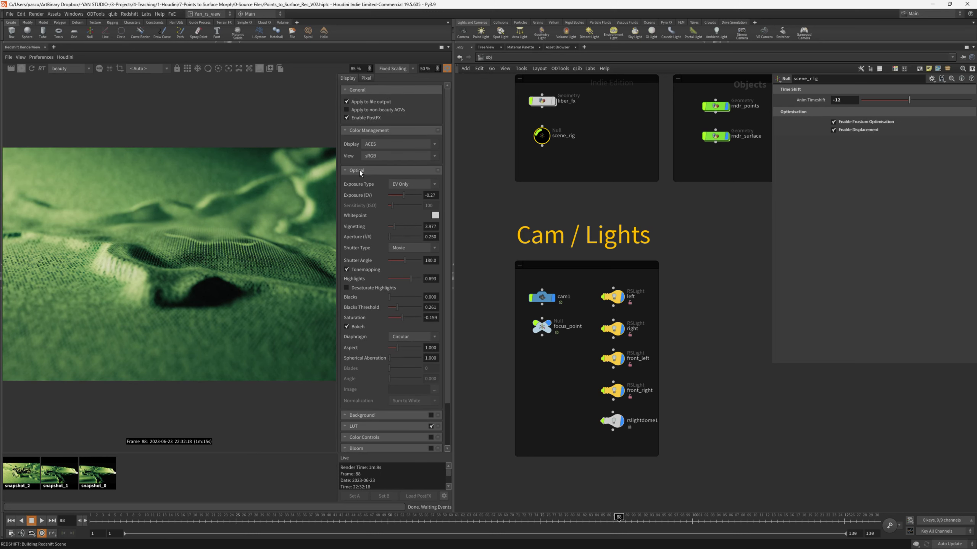
- Enable Color Controls for the render and raise the upper part of the RGB curve to strengthen contrast
left_click(359, 170)
left_click(354, 204)
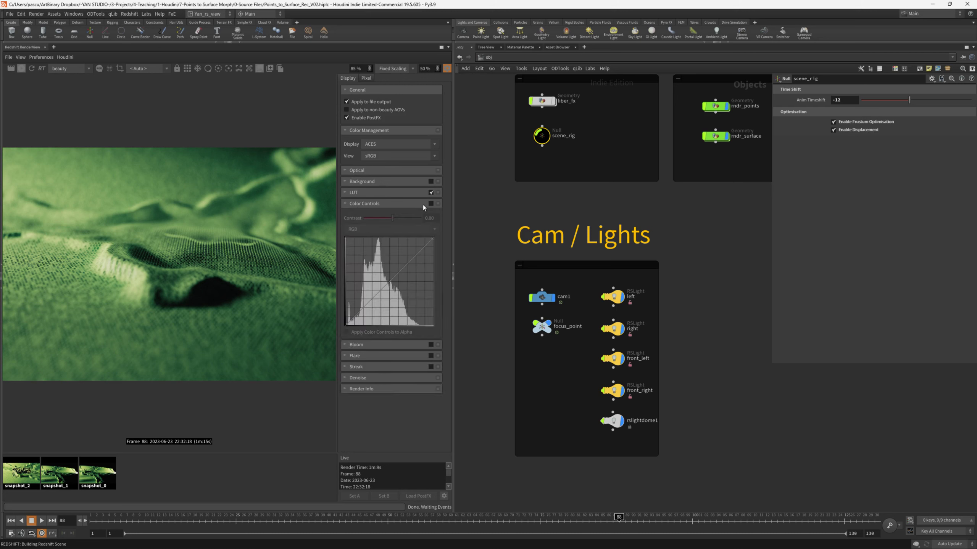
left_click(431, 204)
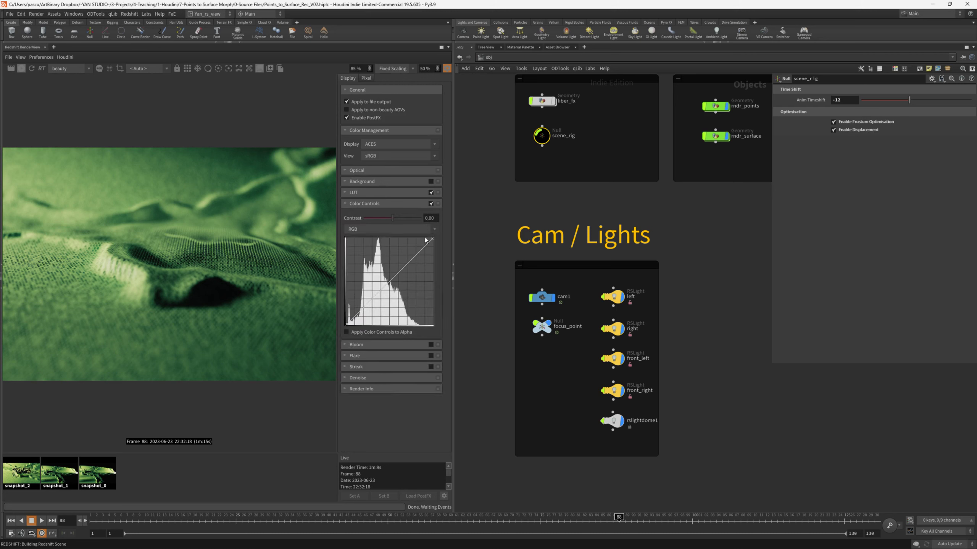
left_click(409, 251)
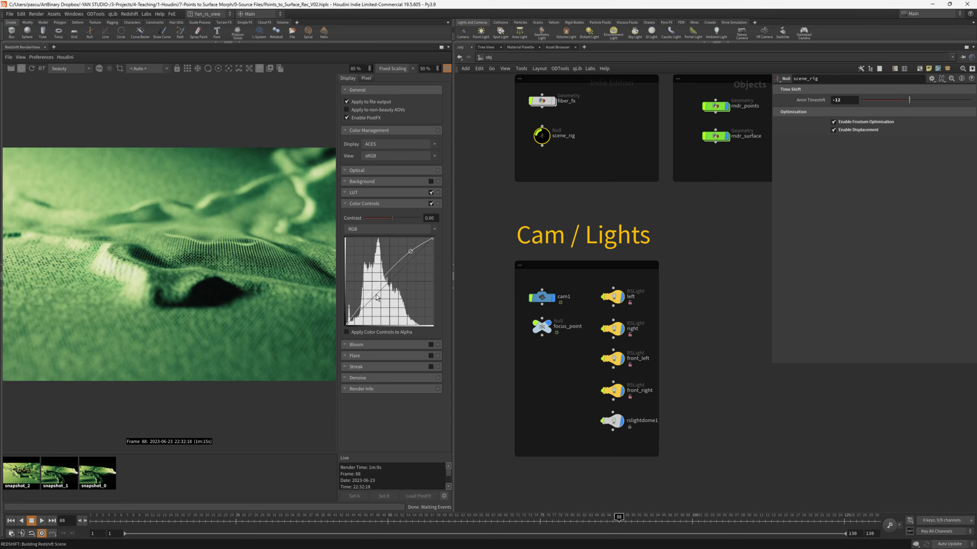
- Reduce the optical tonemapping Highlights to about 0.648
left_click(354, 171)
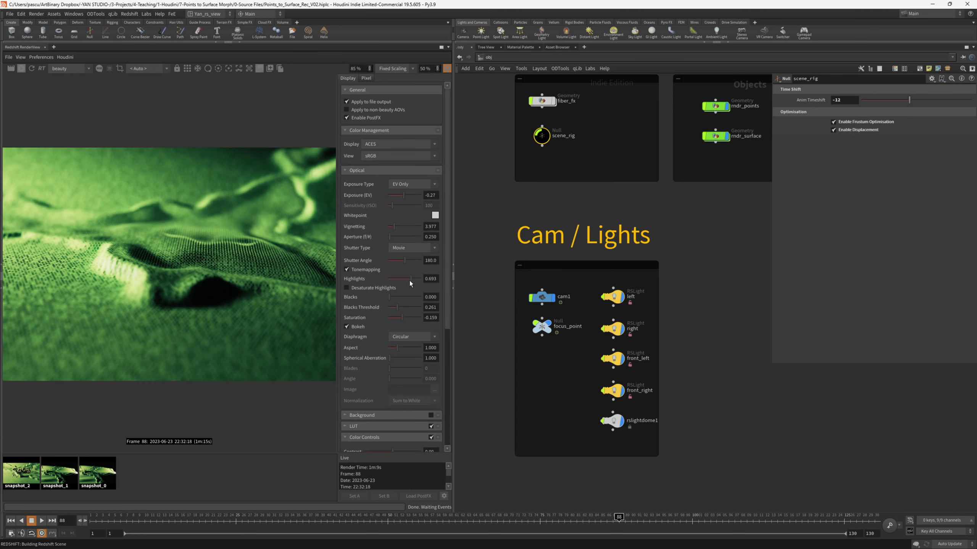
left_click_drag(410, 279, 405, 280)
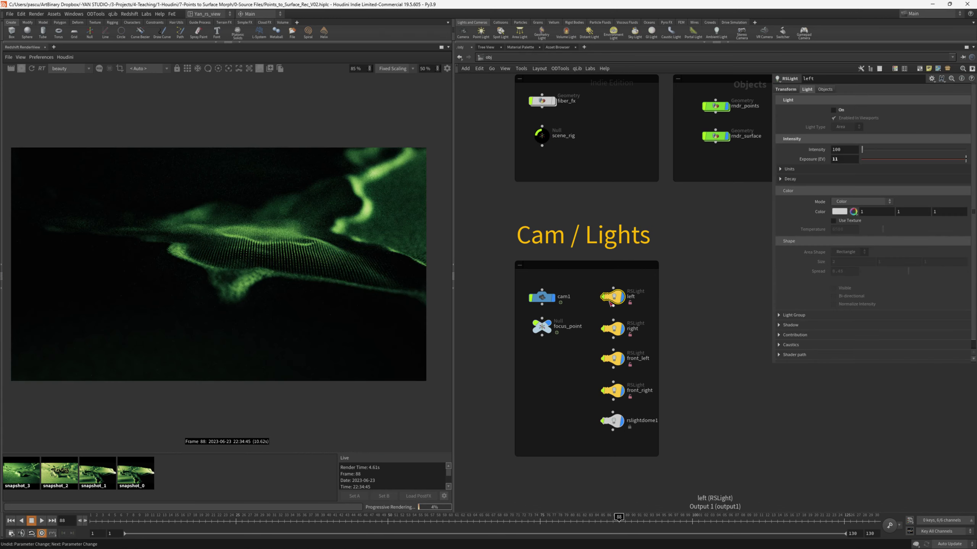
- Switch Redshift_ROP1 in the out network to Advanced mode and reopen the render view's display settings
left_click(487, 57)
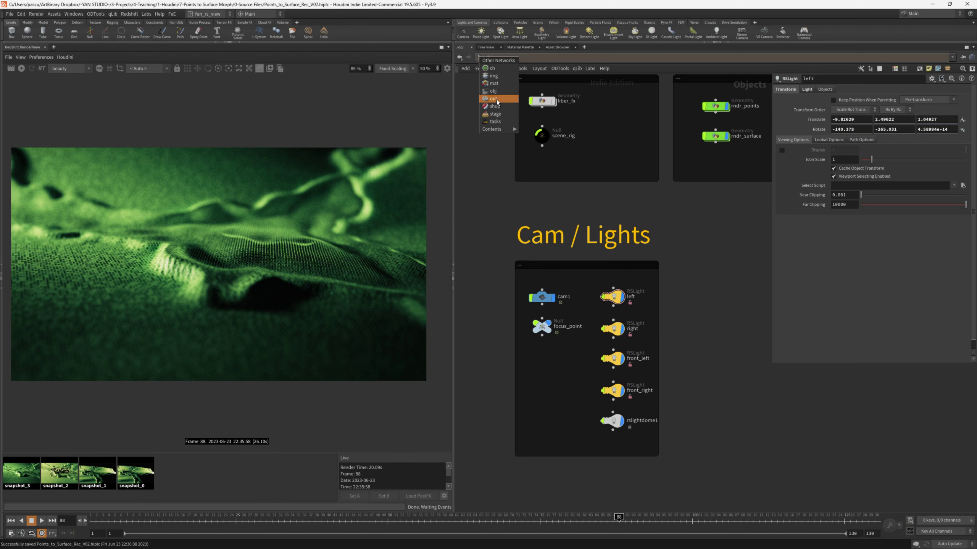
left_click(496, 99)
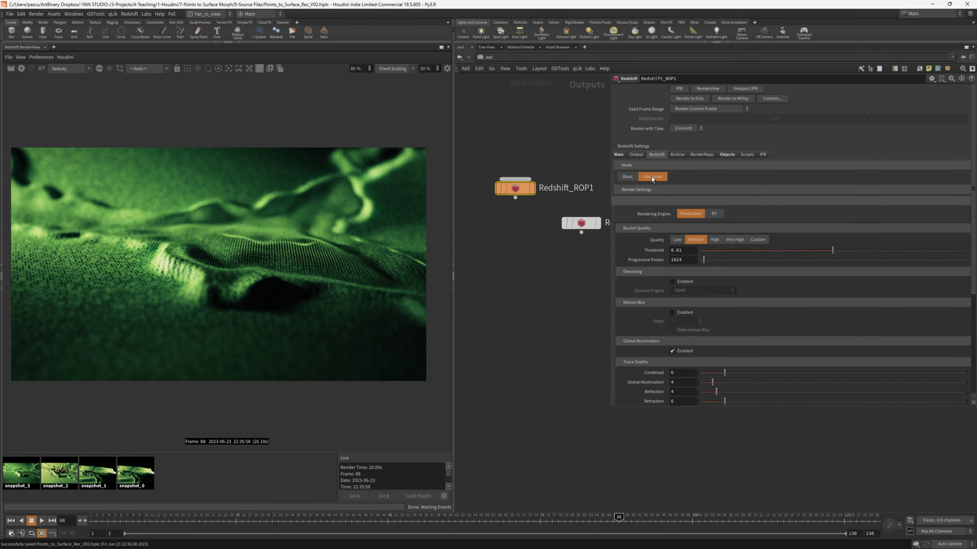
left_click(652, 176)
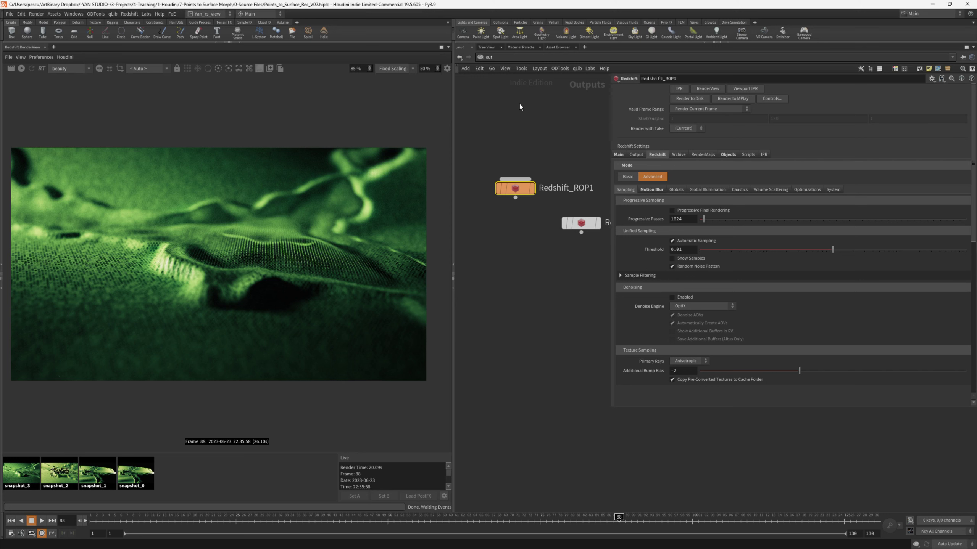
left_click(448, 69)
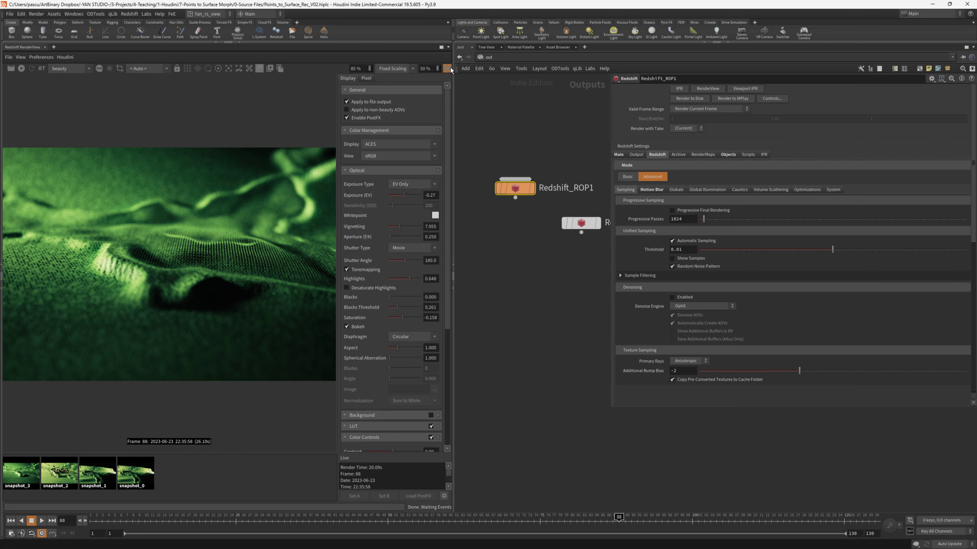
- Hide the display settings and set the Redshift ROP's common output file prefix to $HIP/render/$OS/$OS.$F4.exr
left_click(448, 69)
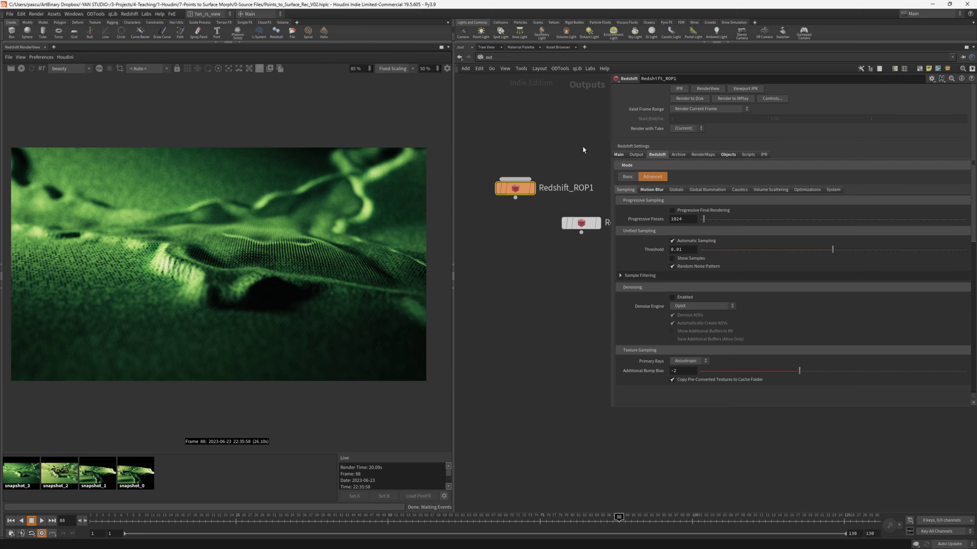
left_click(636, 155)
left_click_drag(703, 195, 727, 195)
type("$OS/")
- Rename the Redshift_ROP1 node in the out network to Points_to_Surface_V01
middle_click_drag(586, 153, 563, 157)
left_click(563, 157)
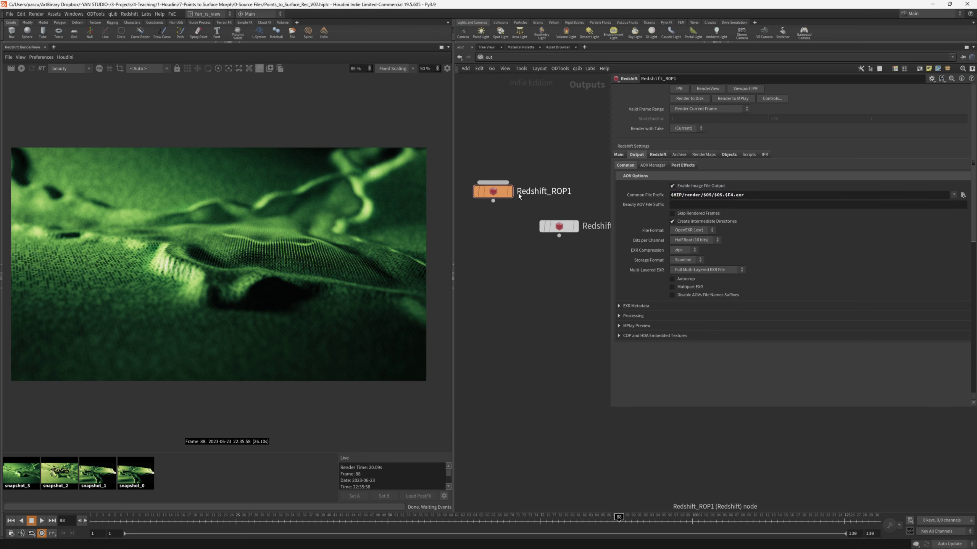
double_click(563, 192)
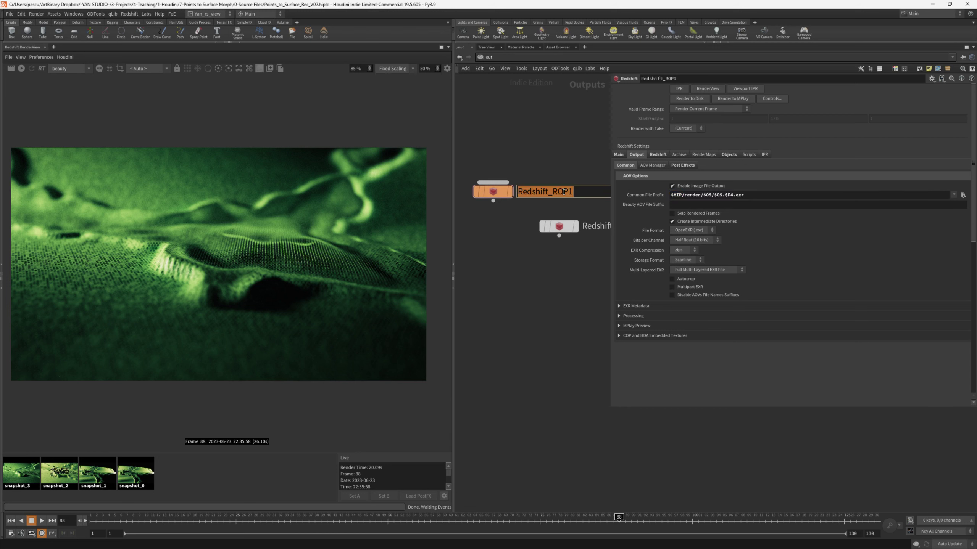
type("Points_to_Surfa")
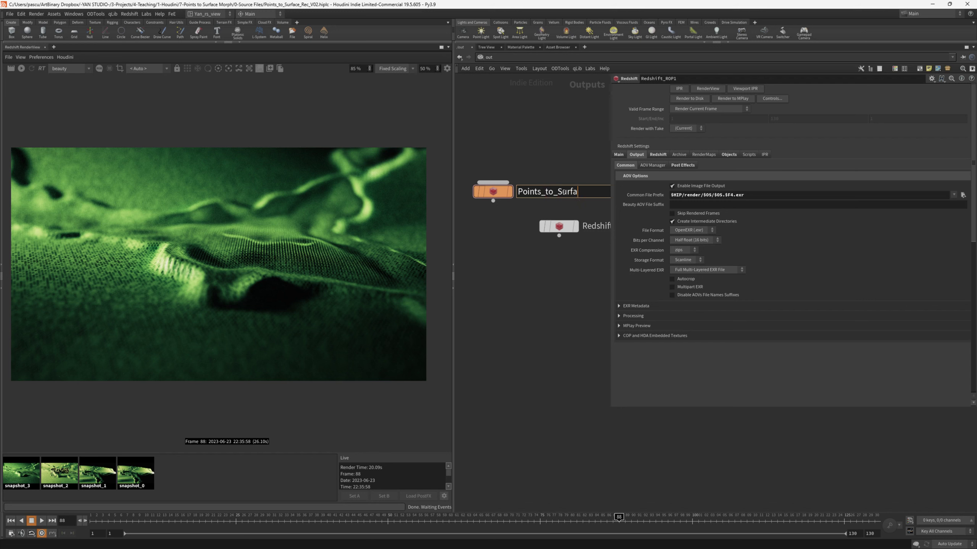
type("ce_V01")
key("Return")
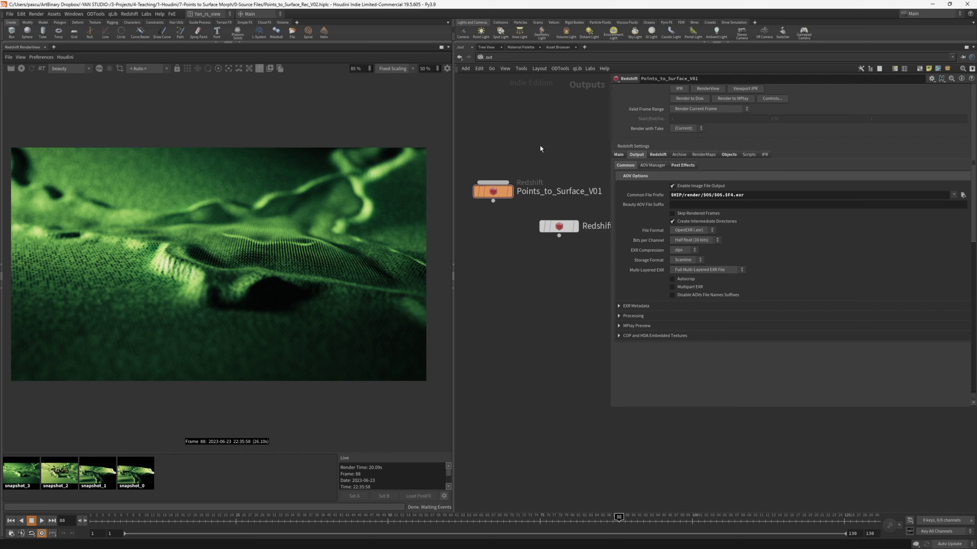
- Scale the render preview with Fit Window and set the Points_to_Surface_V01 node's valid frame range to Render Frame Range
left_click(391, 72)
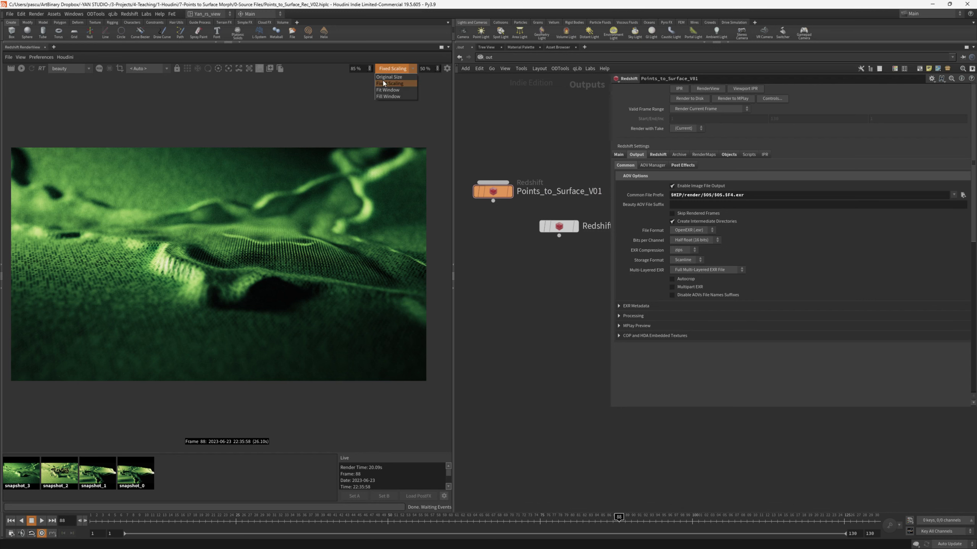
left_click(388, 77)
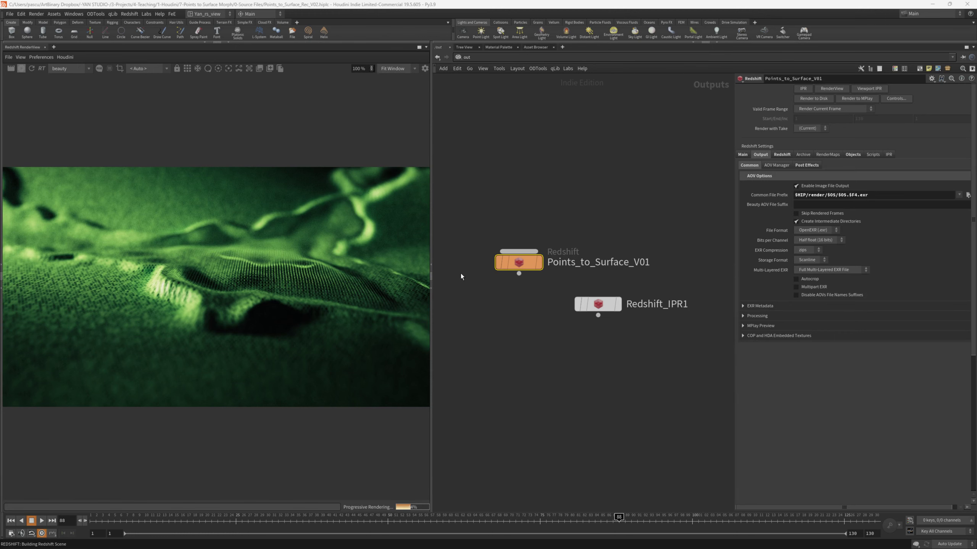
left_click(824, 109)
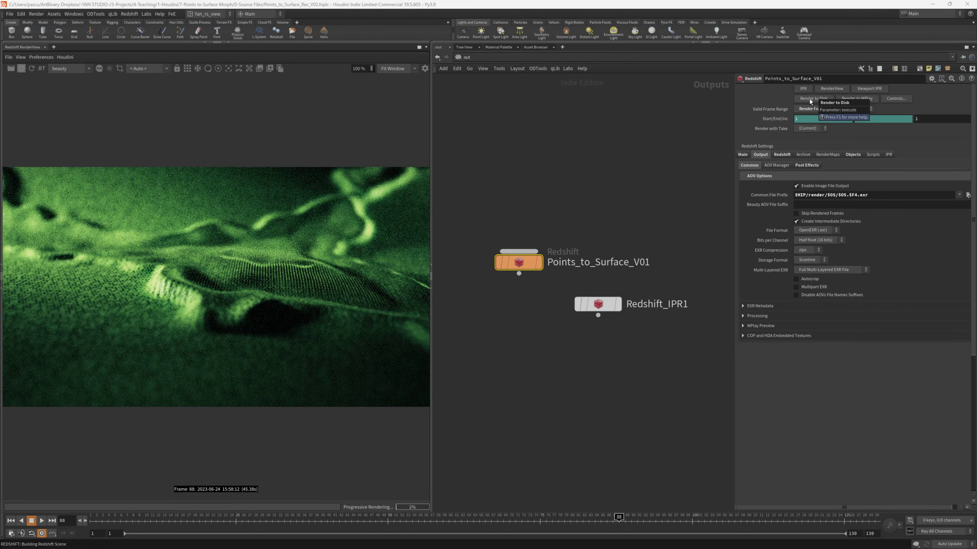